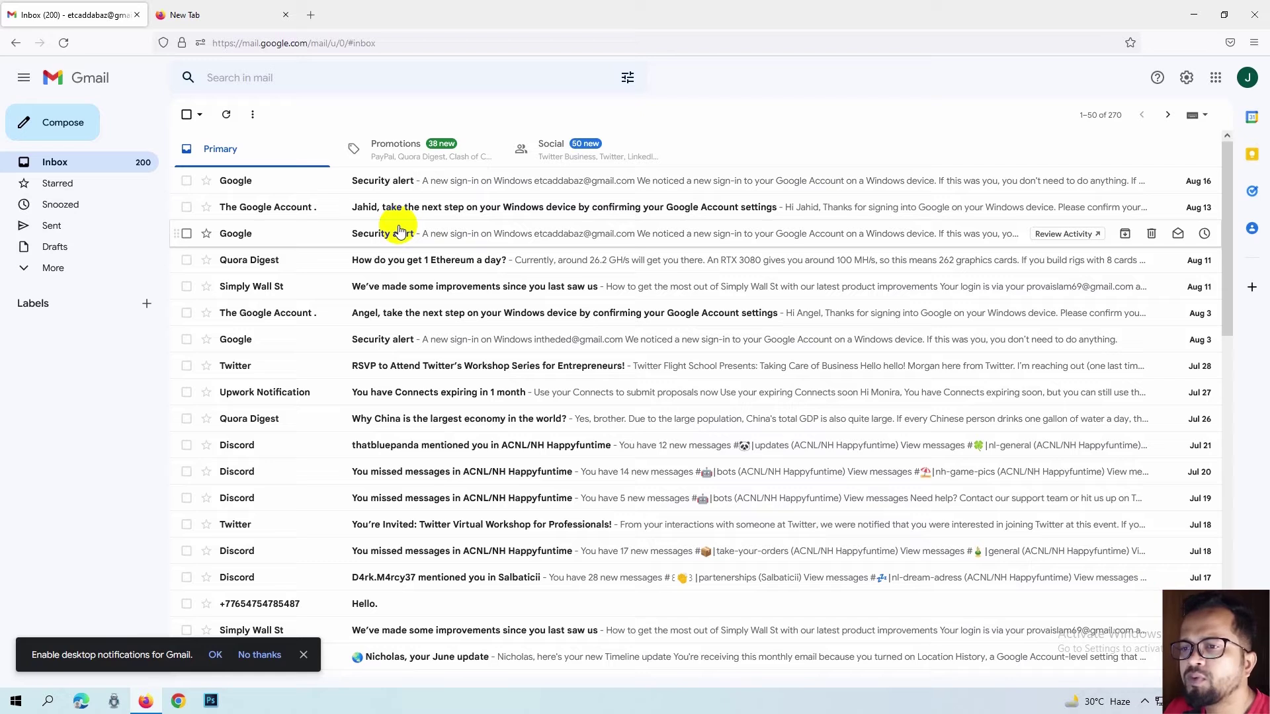
Switch to the empty new browser tab
{"action": "left_click", "coordinate": [202, 14]}
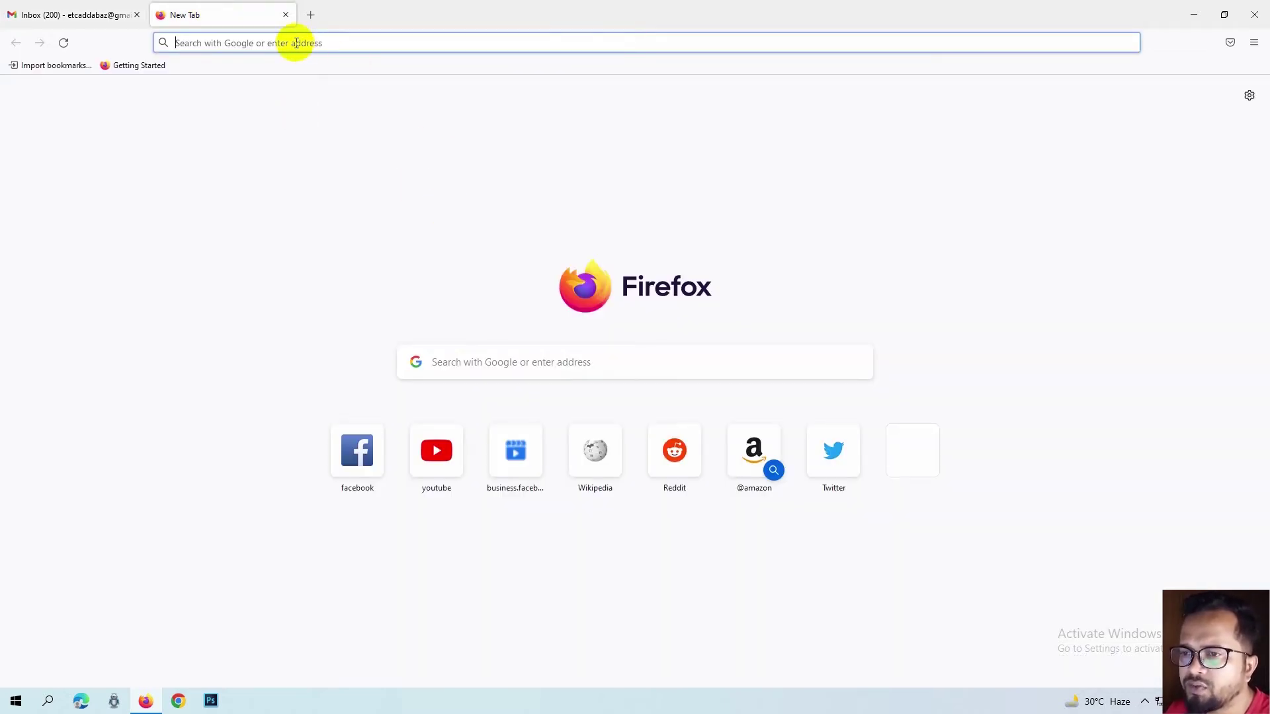
{"action": "type", "text": "GOO"}
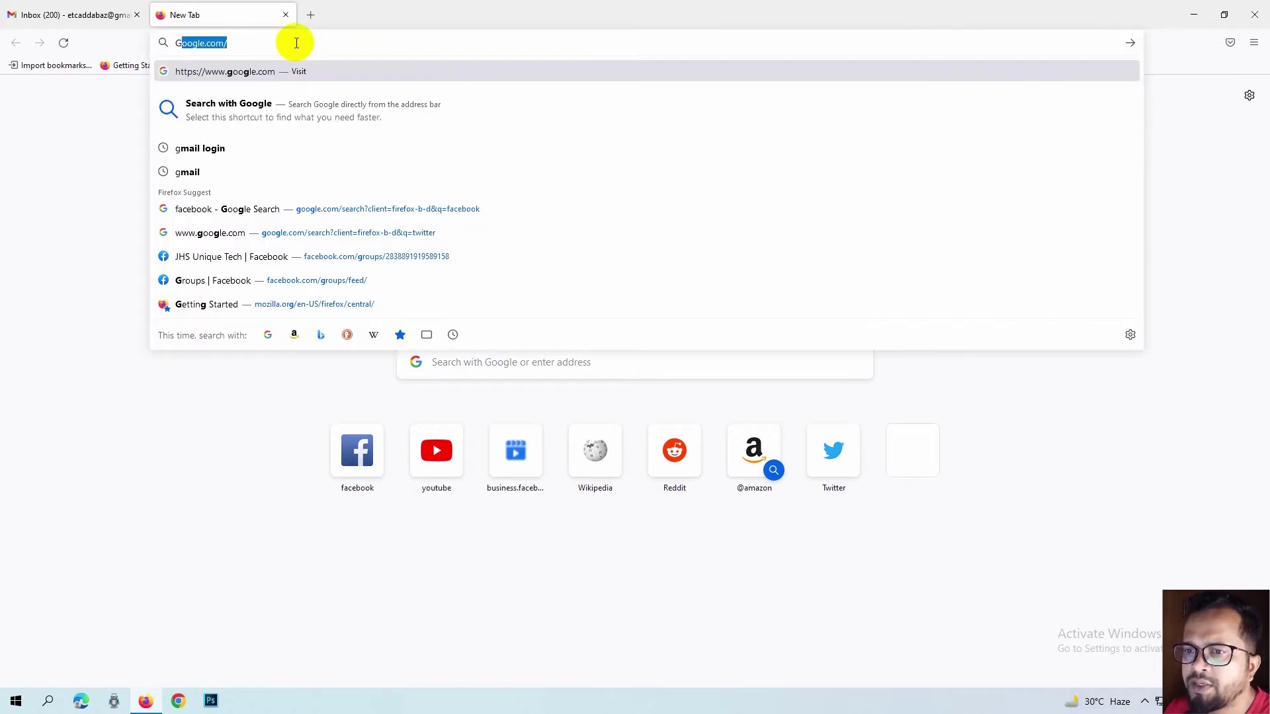
{"action": "key", "text": "BackSpace"}
{"action": "key", "text": "BackSpace"}
{"action": "key", "text": "BackSpace"}
{"action": "key", "text": "BackSpace"}
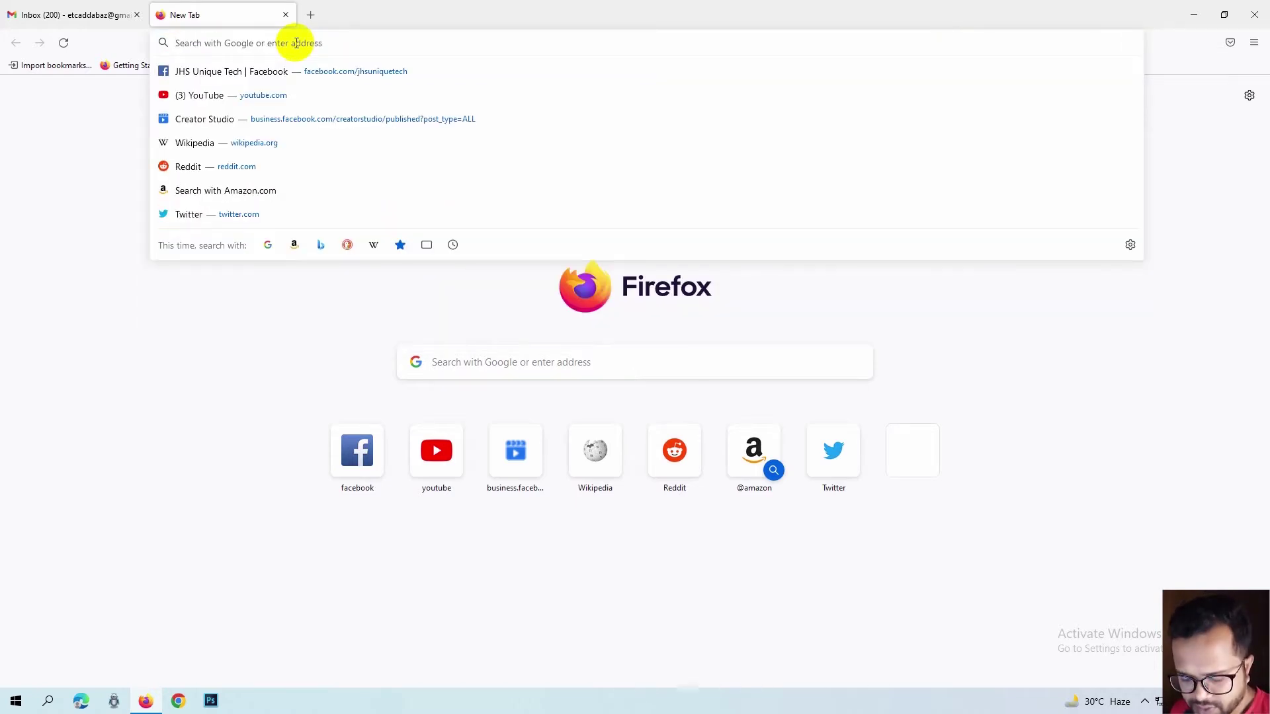
{"action": "key", "text": "Tab"}
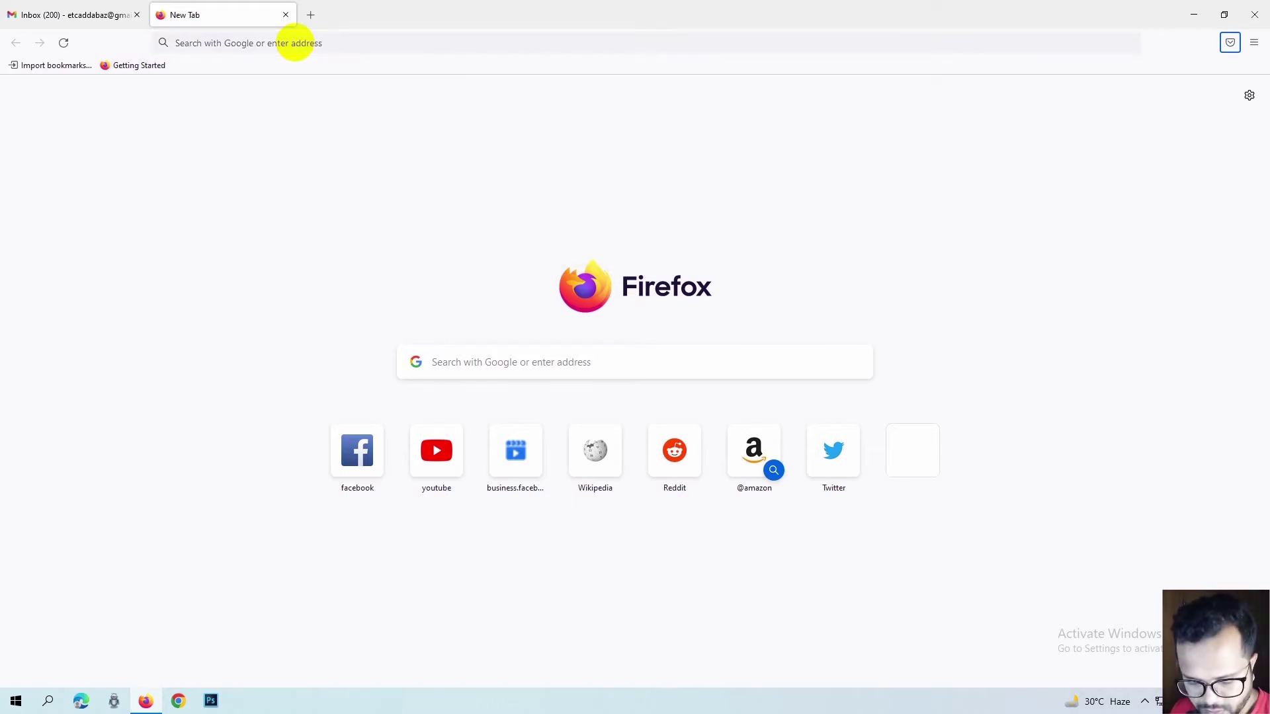
{"action": "key", "text": "Return"}
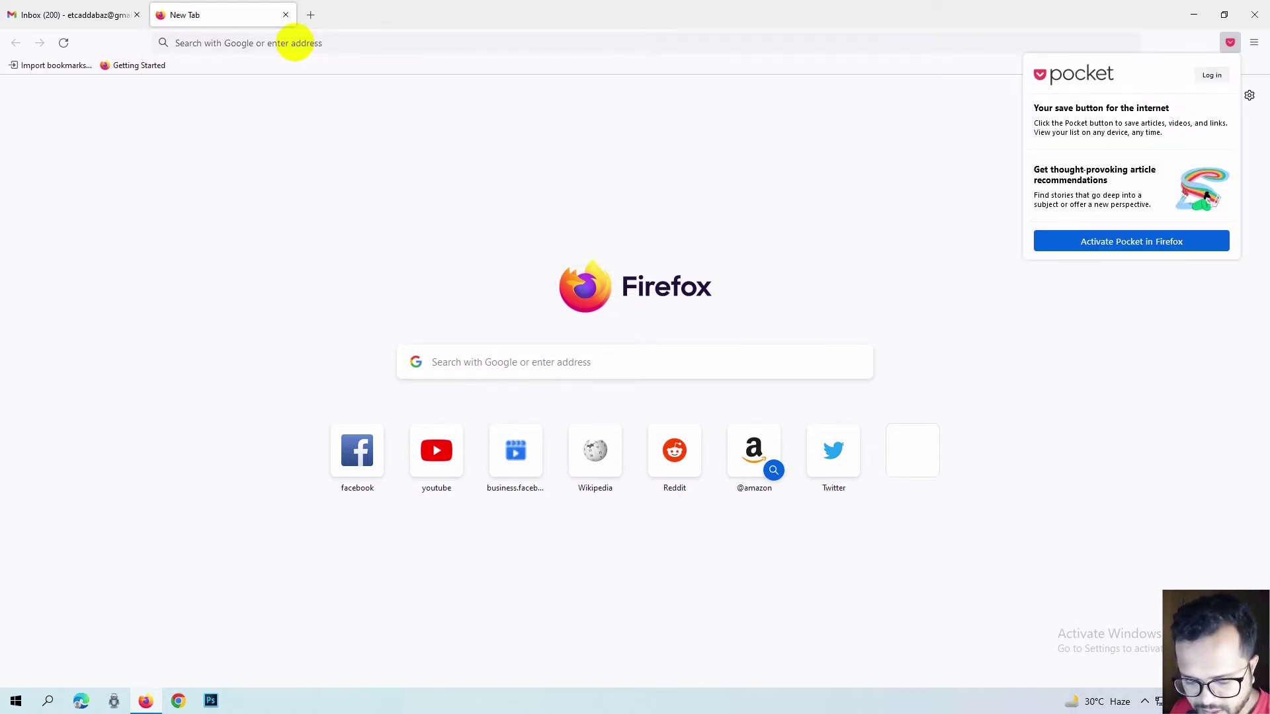
{"action": "left_click", "coordinate": [308, 43]}
{"action": "type", "text": "GOOGLE"}
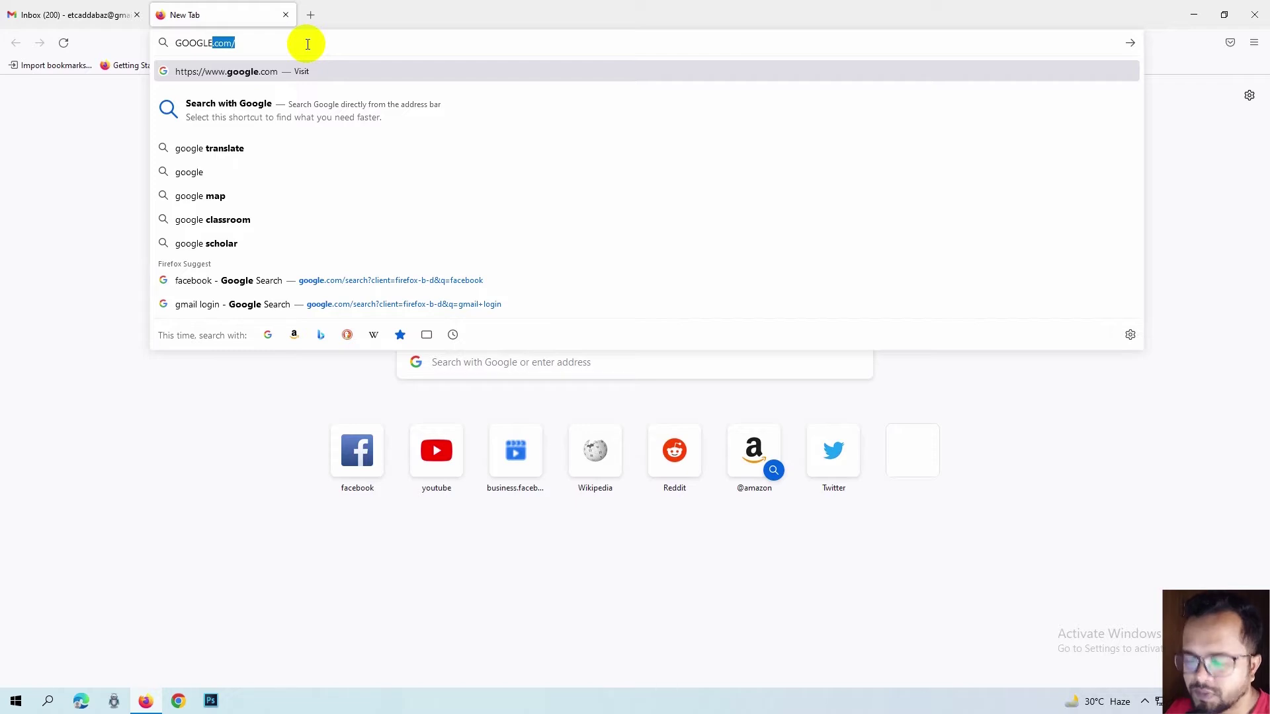
{"action": "key", "text": "BackSpace"}
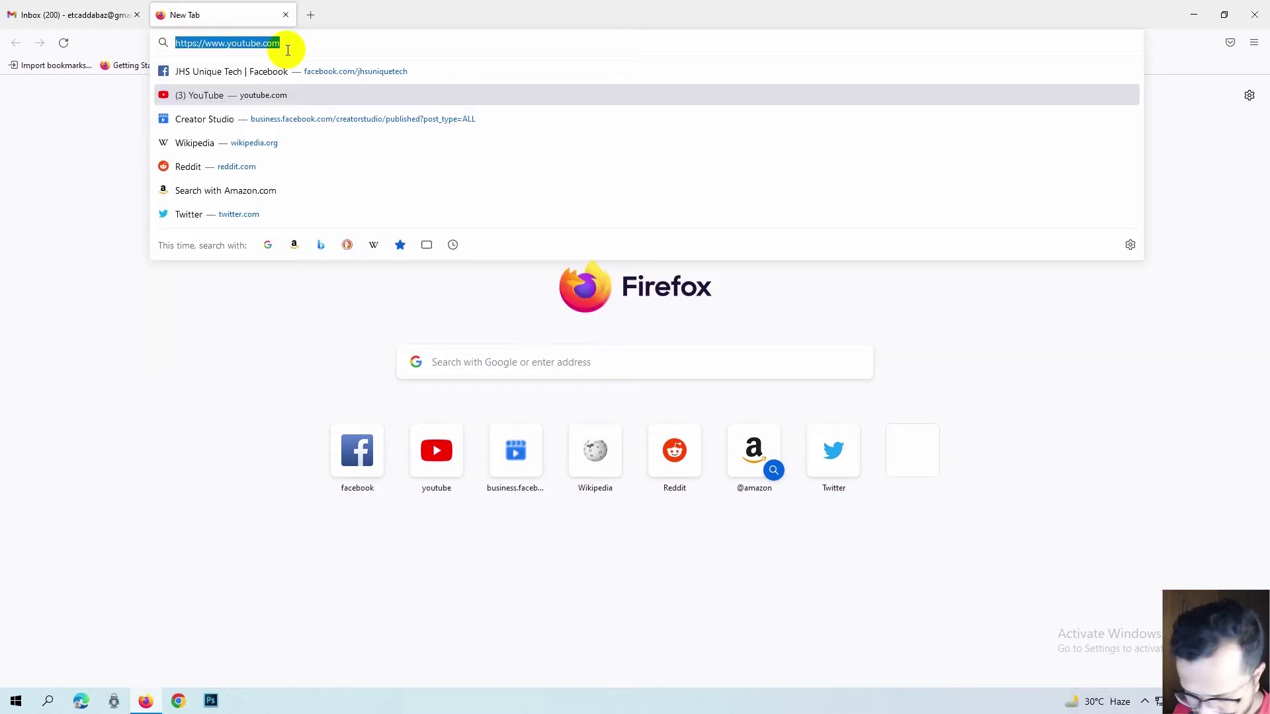
Search the web for "google adsense"
{"action": "type", "text": "googl"}
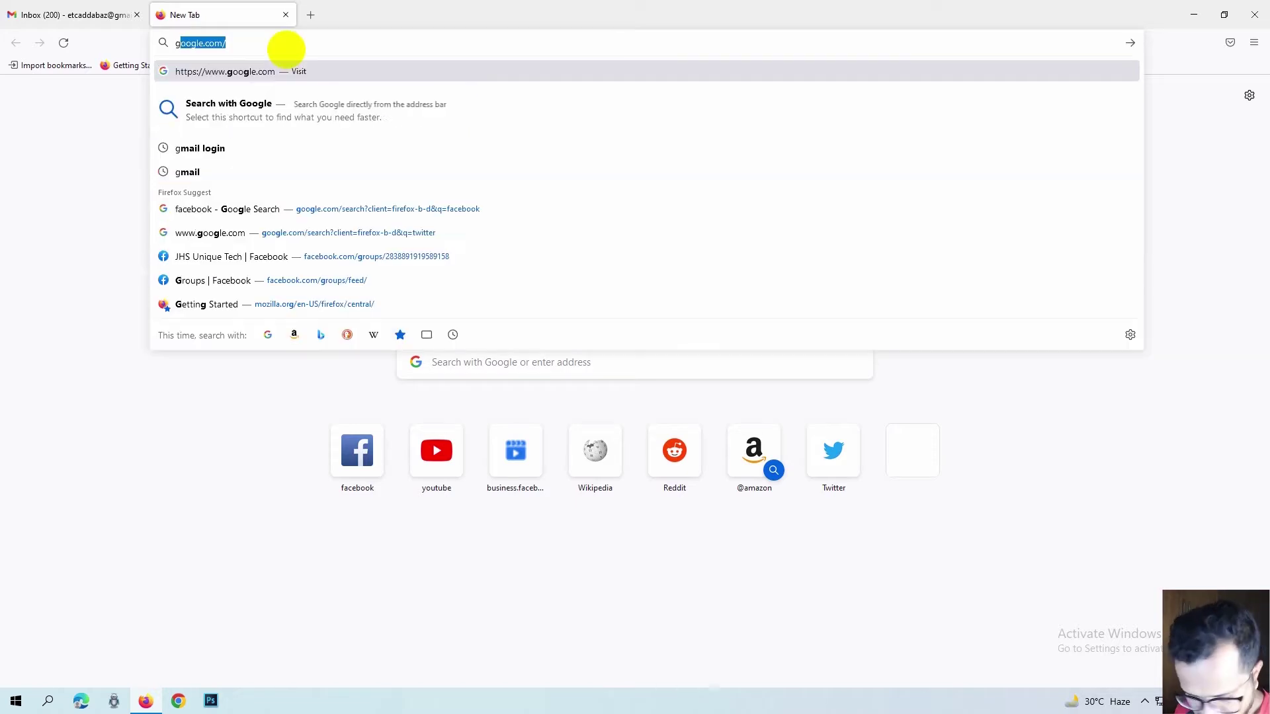
{"action": "type", "text": "e "}
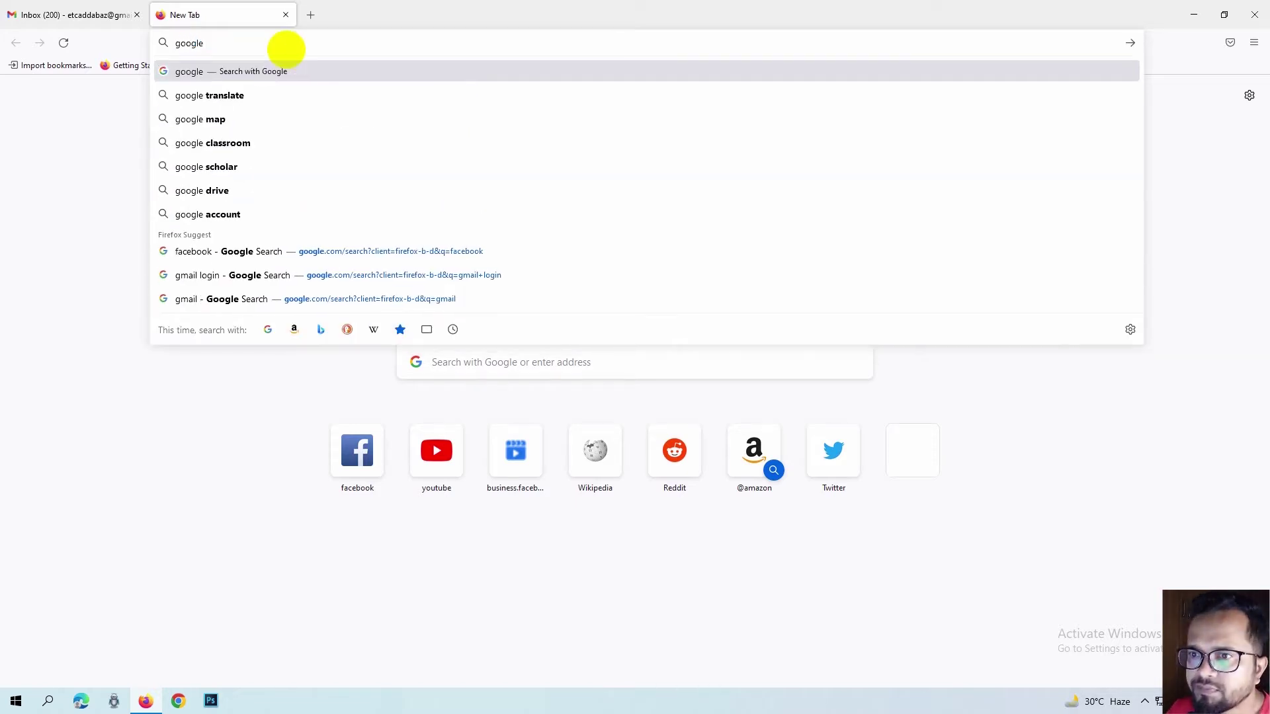
{"action": "type", "text": "adsen"}
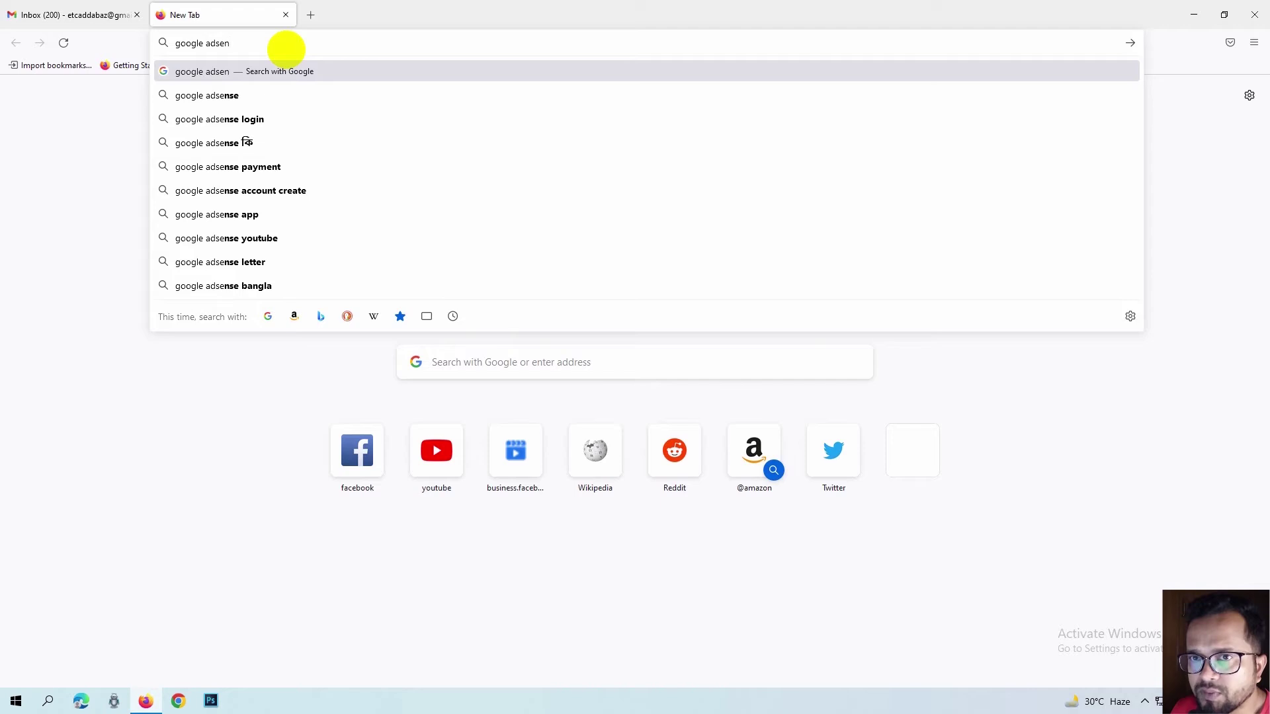
{"action": "type", "text": "se"}
{"action": "key", "text": "Return"}
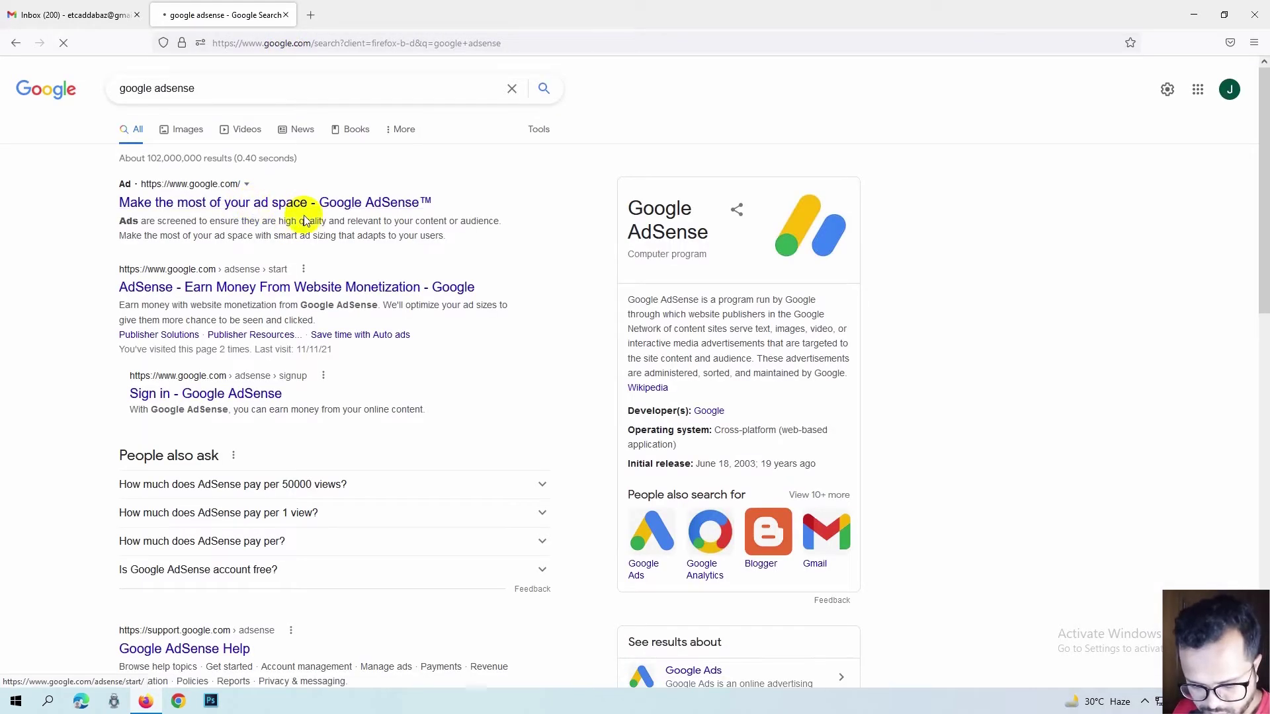
Look over the search results and open "AdSense - Earn Money From Website Monetization - Google"
{"action": "scroll", "coordinate": [439, 208], "scroll_direction": "down", "scroll_amount": 2}
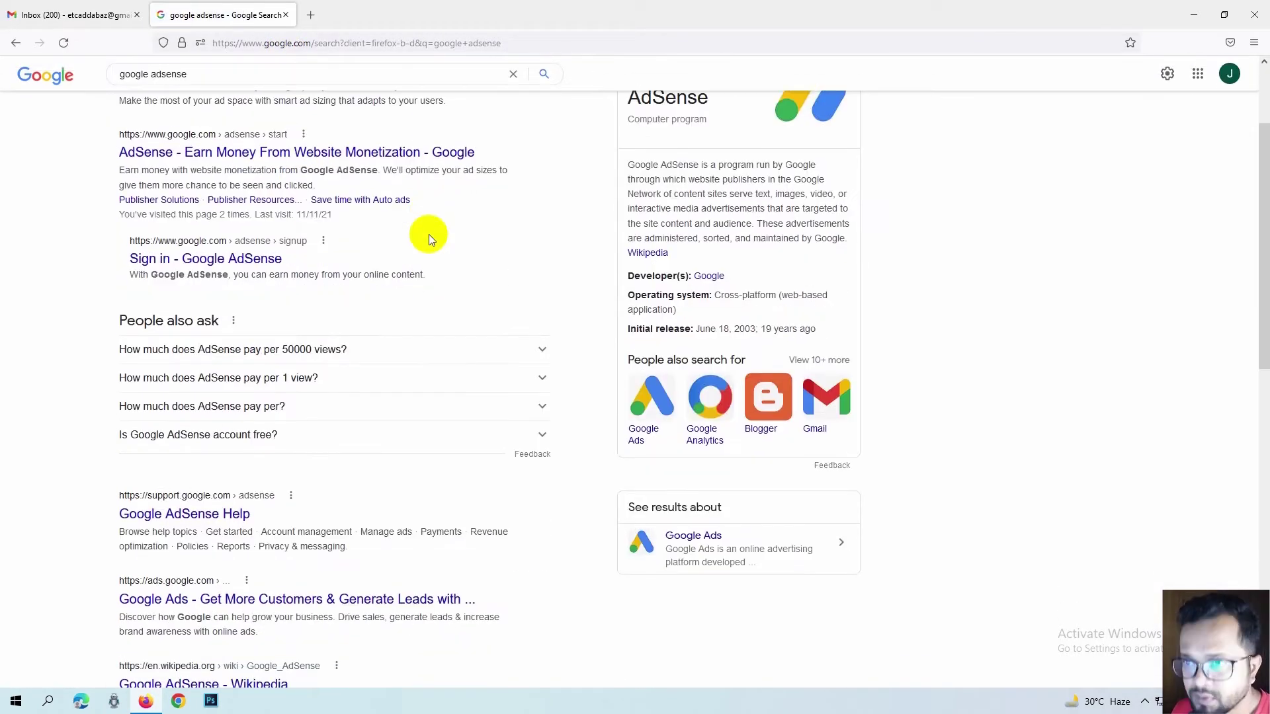
{"action": "scroll", "coordinate": [429, 235], "scroll_direction": "up", "scroll_amount": 2}
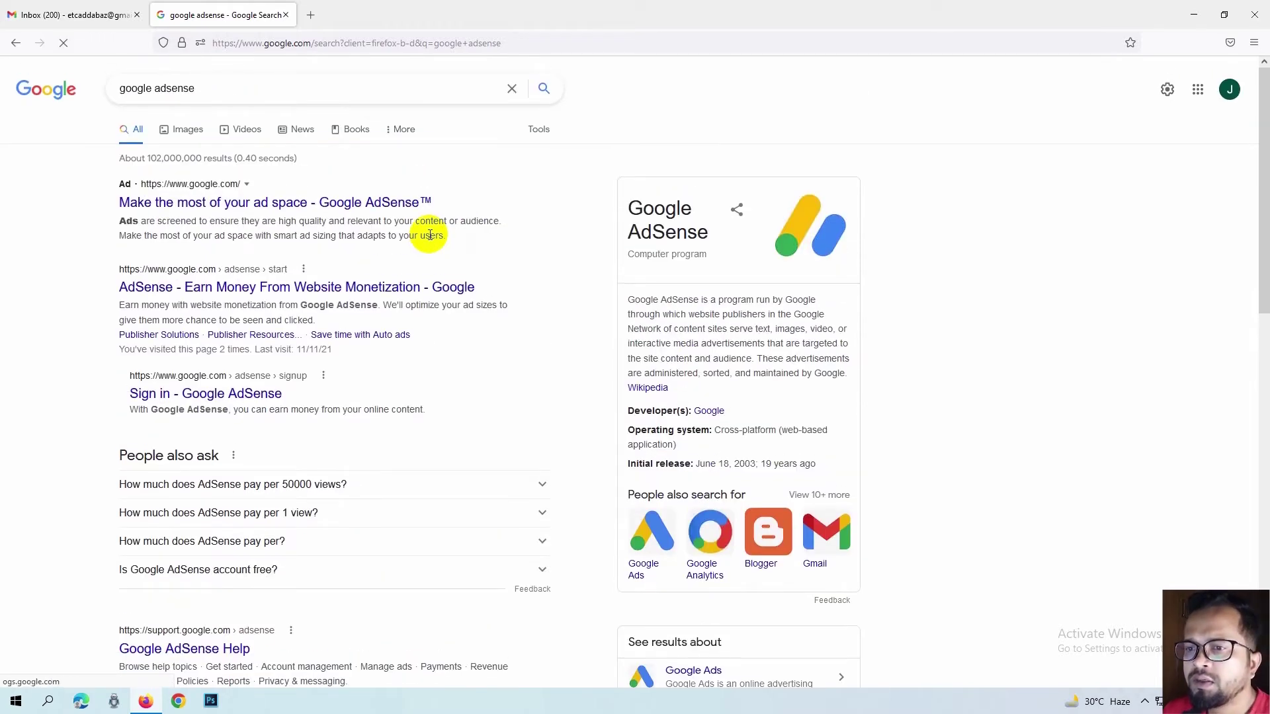
{"action": "scroll", "coordinate": [429, 235], "scroll_direction": "down", "scroll_amount": 5}
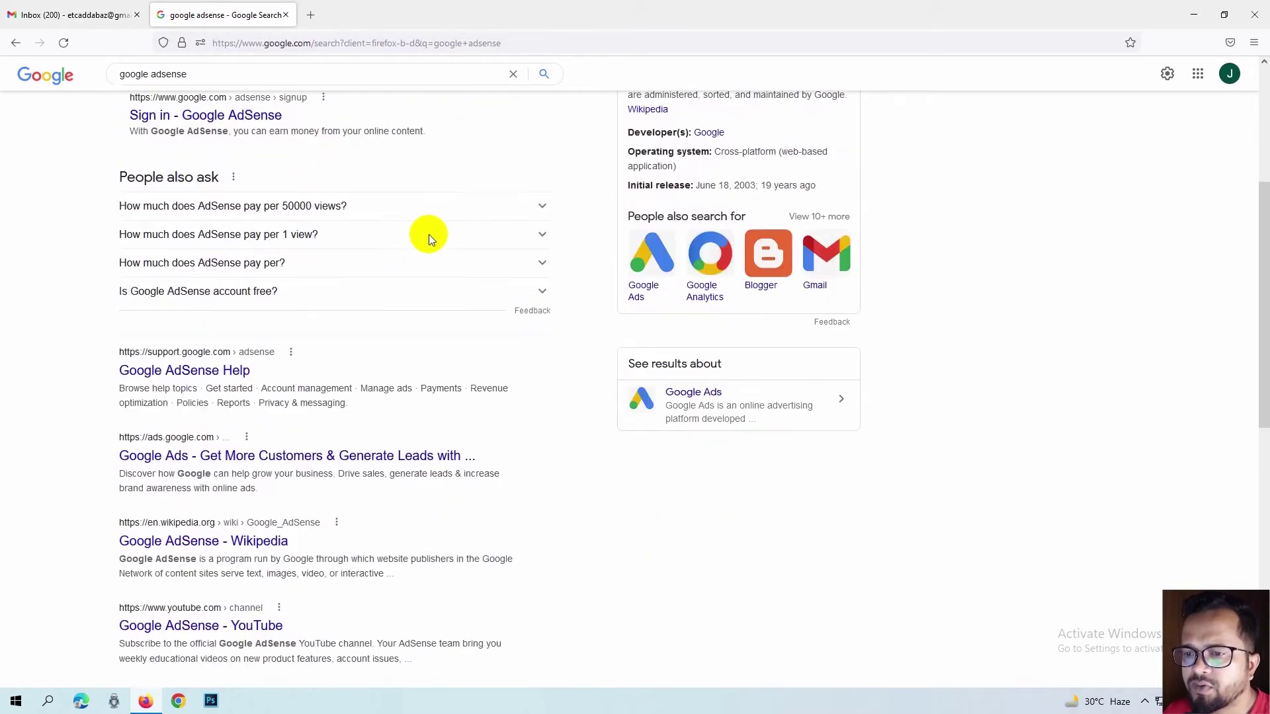
{"action": "scroll", "coordinate": [429, 236], "scroll_direction": "down", "scroll_amount": 2}
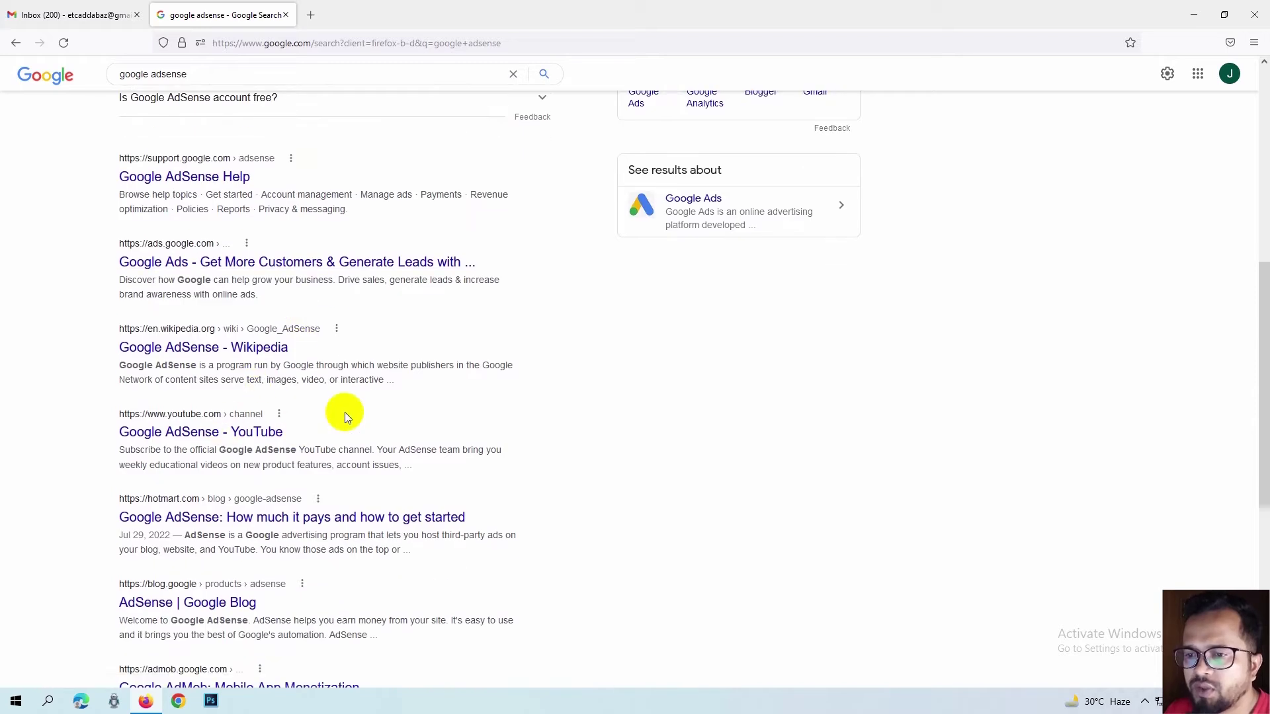
{"action": "scroll", "coordinate": [344, 410], "scroll_direction": "up", "scroll_amount": 5}
{"action": "scroll", "coordinate": [349, 408], "scroll_direction": "up", "scroll_amount": 2}
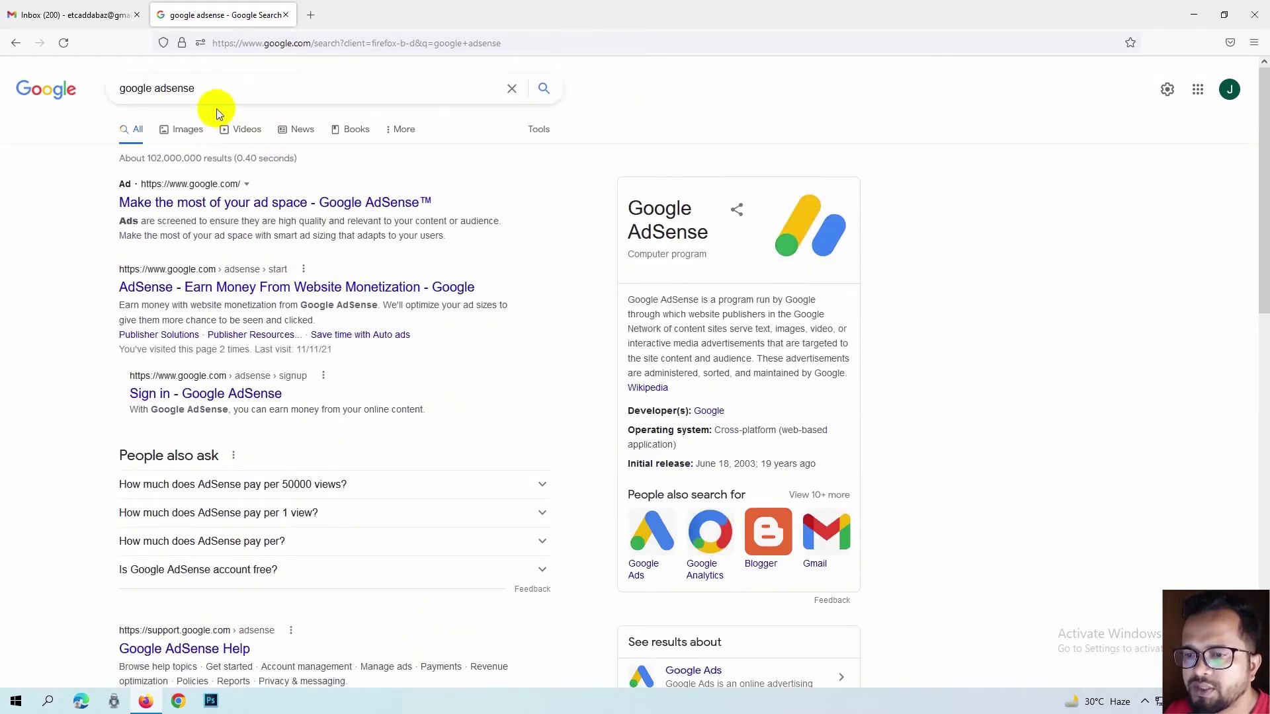
{"action": "scroll", "coordinate": [278, 291], "scroll_direction": "down", "scroll_amount": 1}
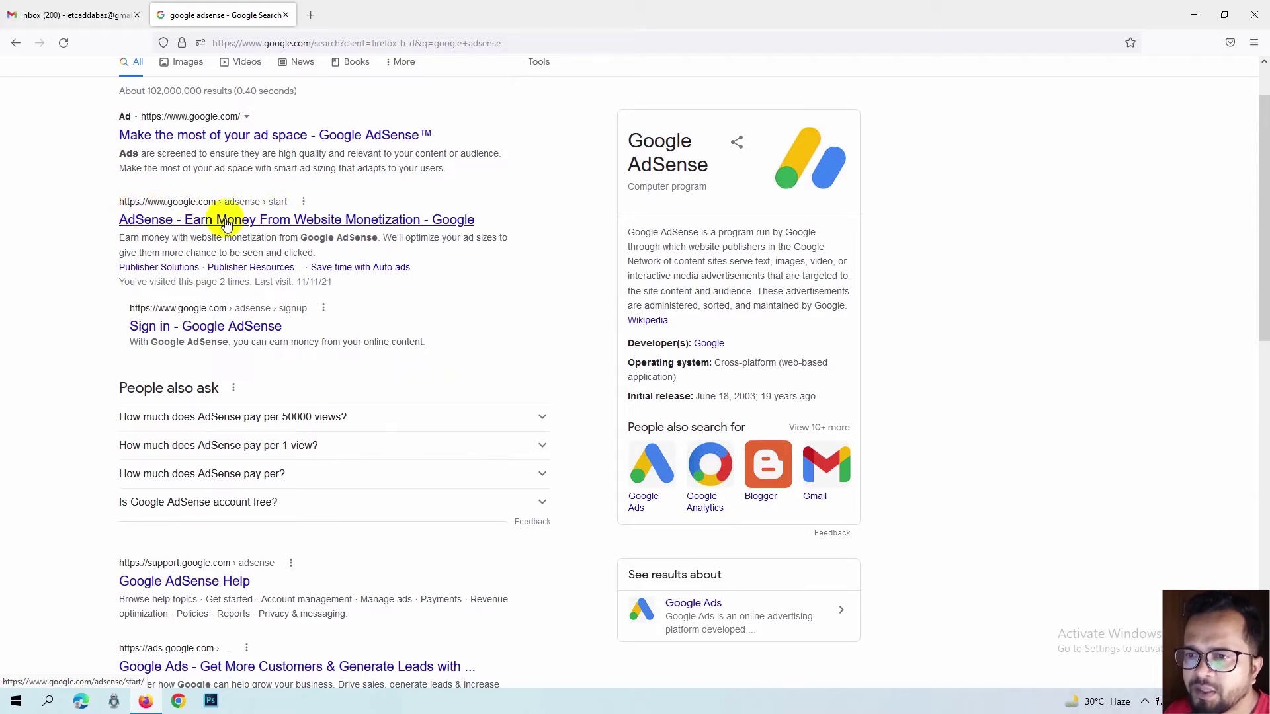
{"action": "left_click", "coordinate": [357, 224]}
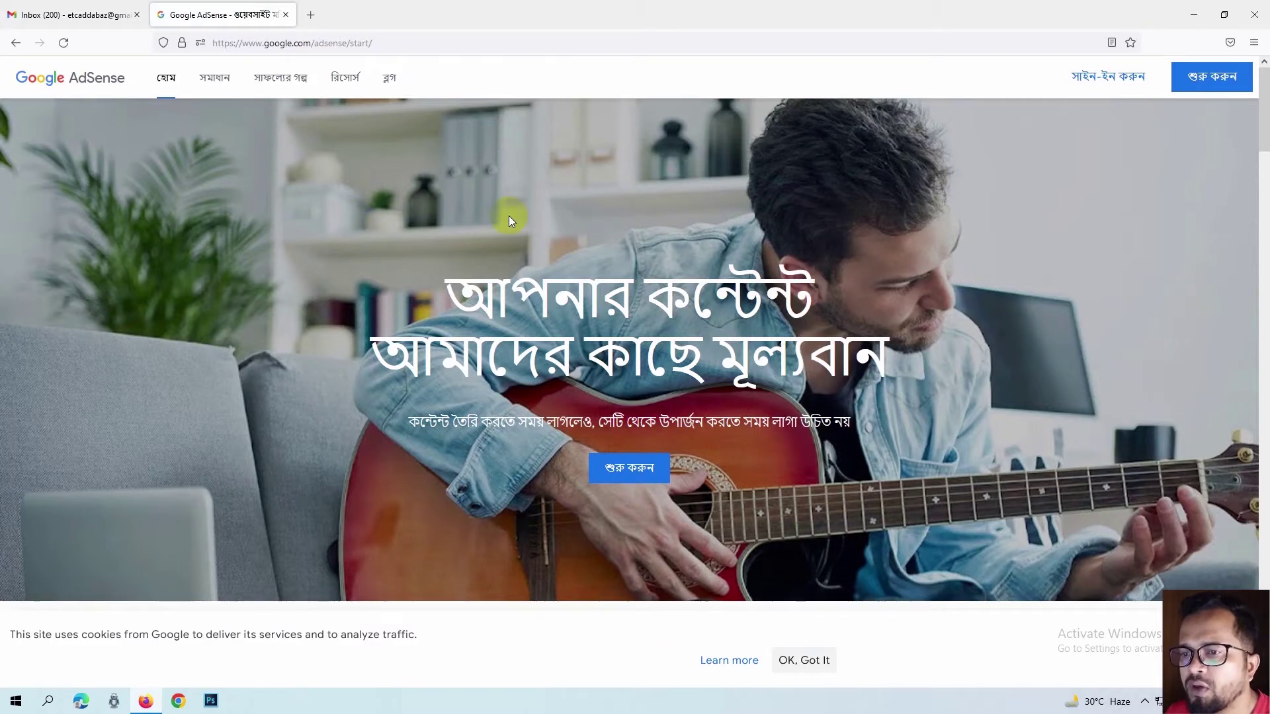
Look through the AdSense home page, including the reasons for using AdSense and the section on ads suited to the audience
{"action": "scroll", "coordinate": [646, 272], "scroll_direction": "down", "scroll_amount": 4}
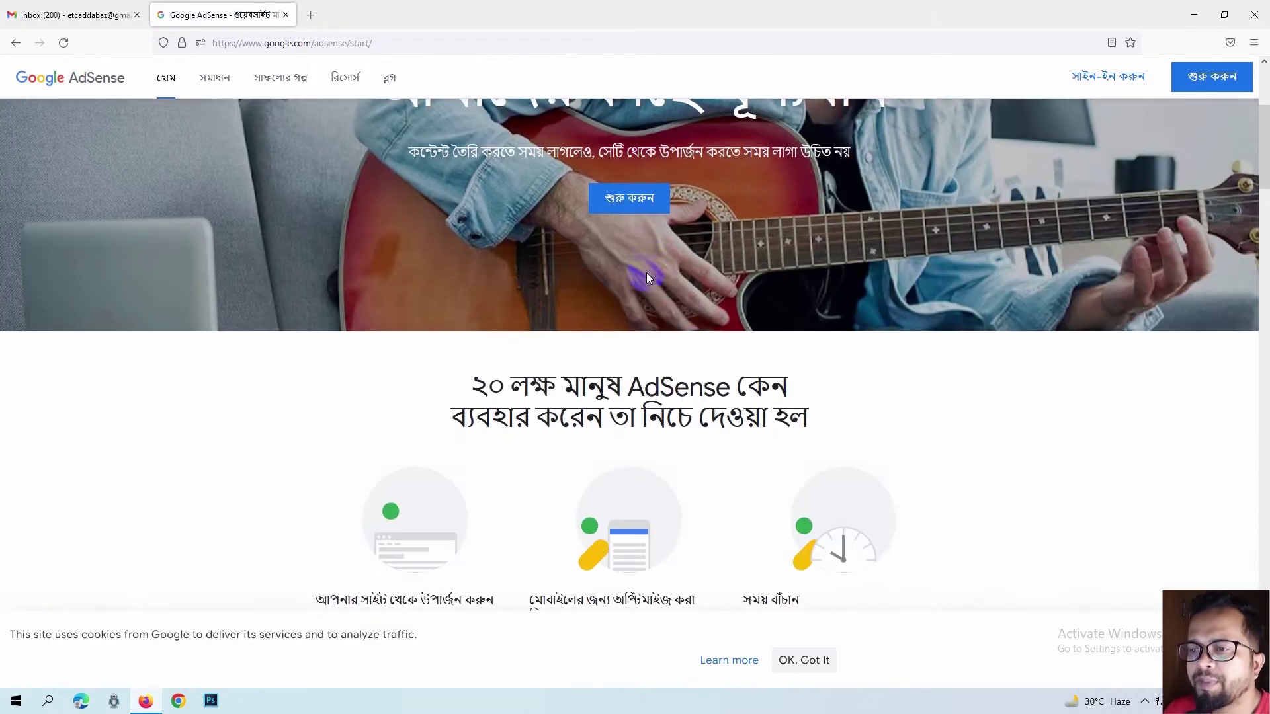
{"action": "scroll", "coordinate": [648, 277], "scroll_direction": "up", "scroll_amount": 4}
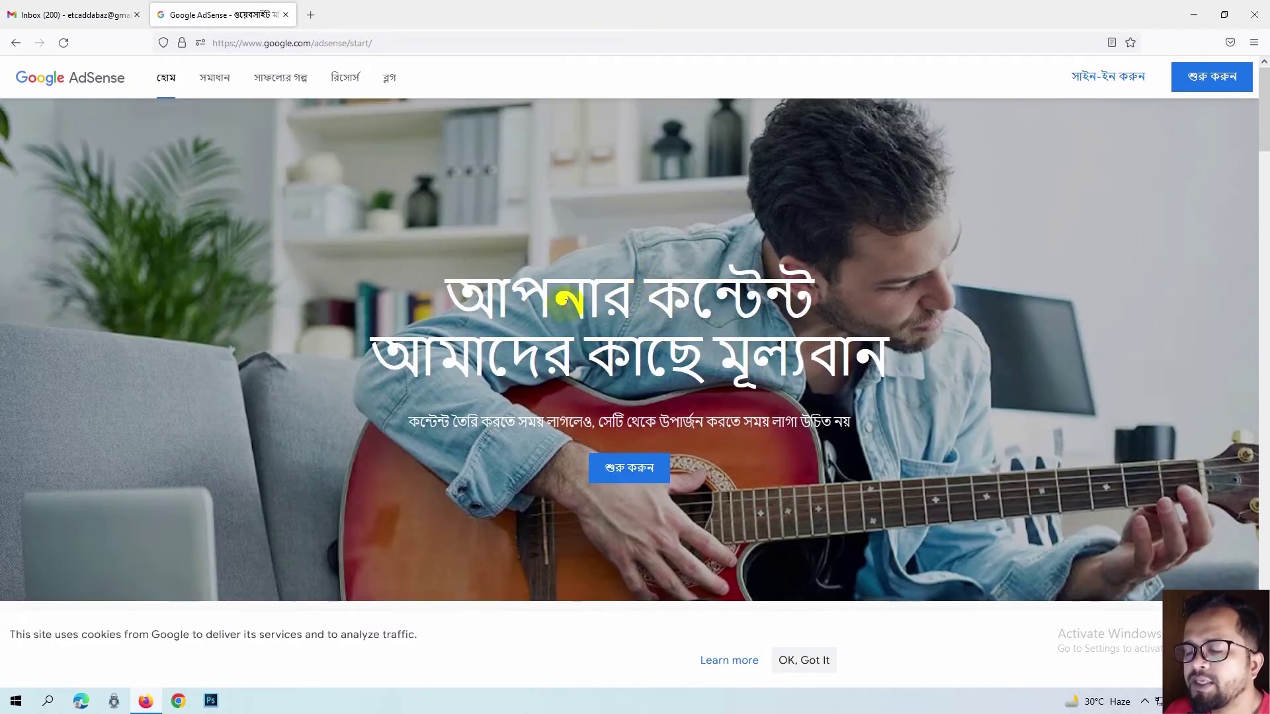
{"action": "scroll", "coordinate": [566, 304], "scroll_direction": "down", "scroll_amount": 10}
{"action": "scroll", "coordinate": [567, 304], "scroll_direction": "up", "scroll_amount": 10}
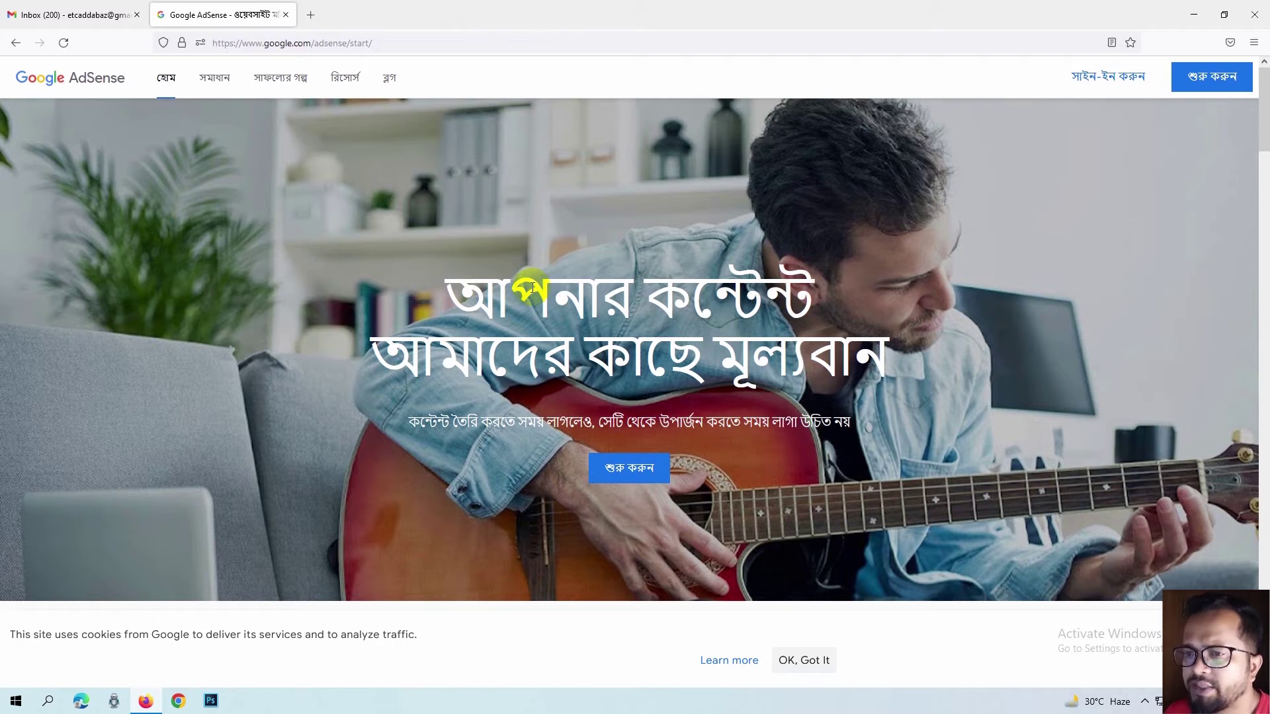
{"action": "scroll", "coordinate": [530, 363], "scroll_direction": "down", "scroll_amount": 9}
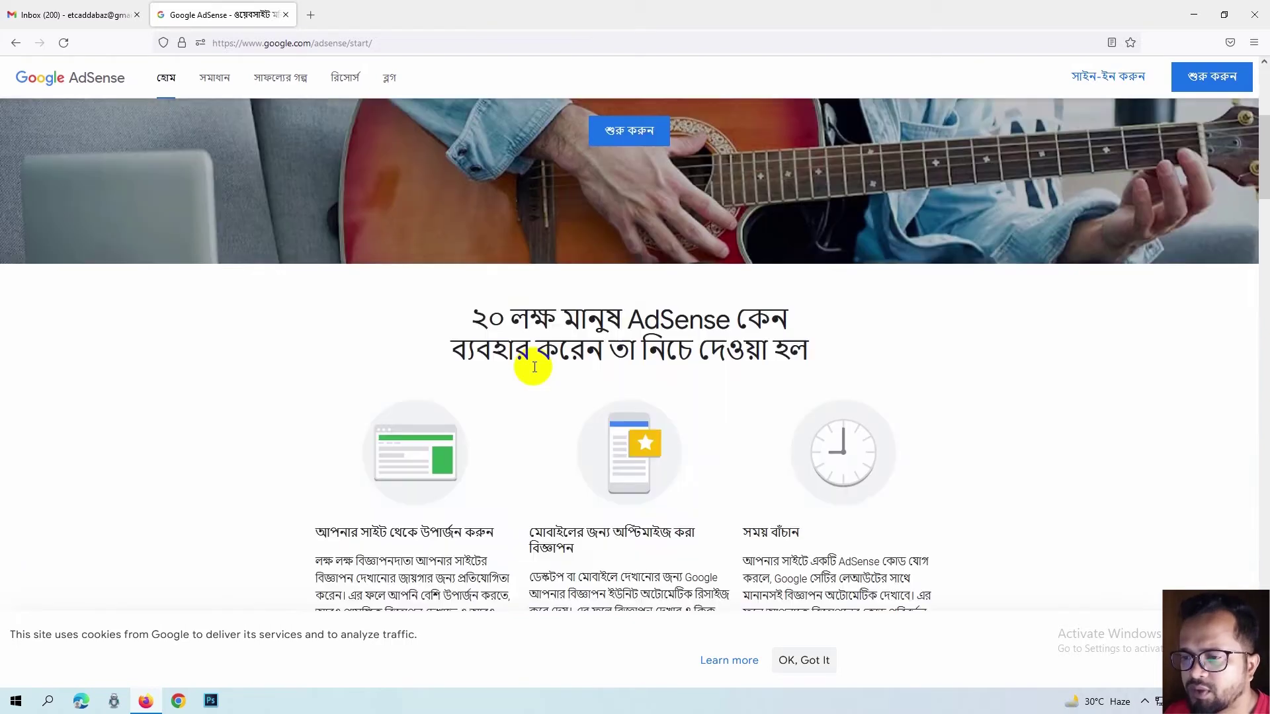
{"action": "scroll", "coordinate": [532, 372], "scroll_direction": "up", "scroll_amount": 4}
{"action": "scroll", "coordinate": [532, 373], "scroll_direction": "up", "scroll_amount": 5}
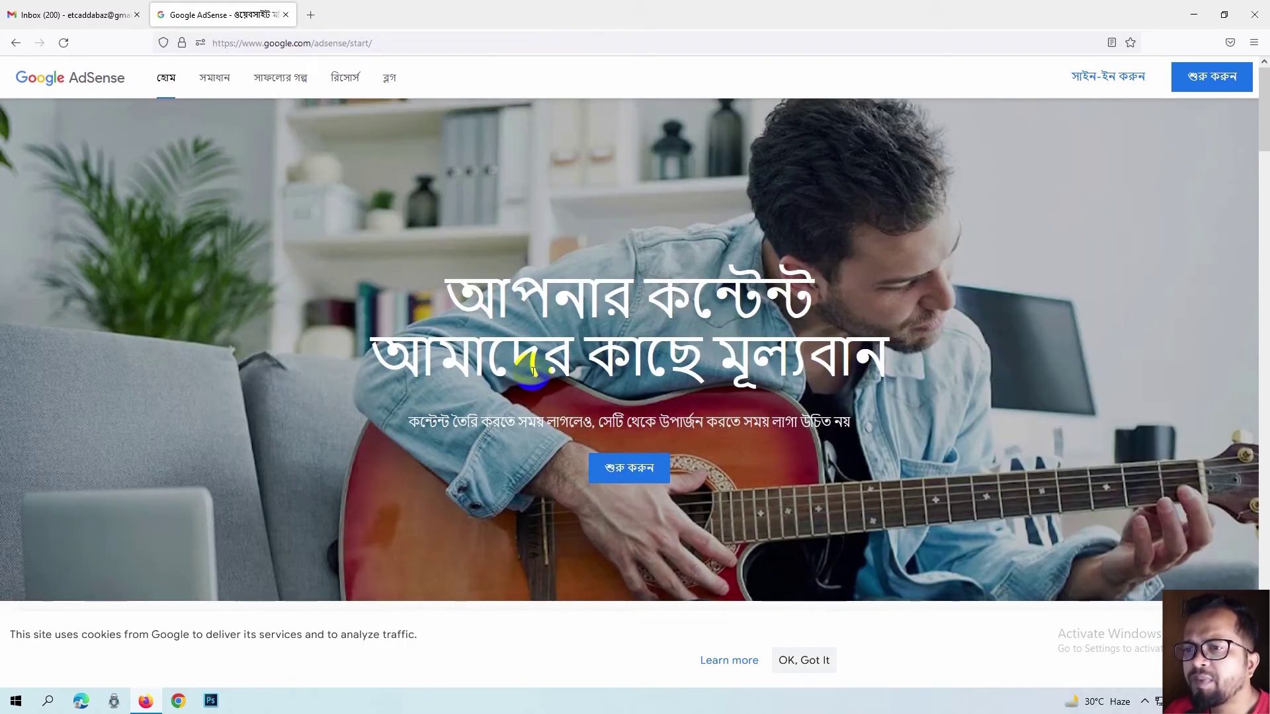
{"action": "scroll", "coordinate": [593, 271], "scroll_direction": "down", "scroll_amount": 15}
{"action": "scroll", "coordinate": [597, 316], "scroll_direction": "down", "scroll_amount": 12}
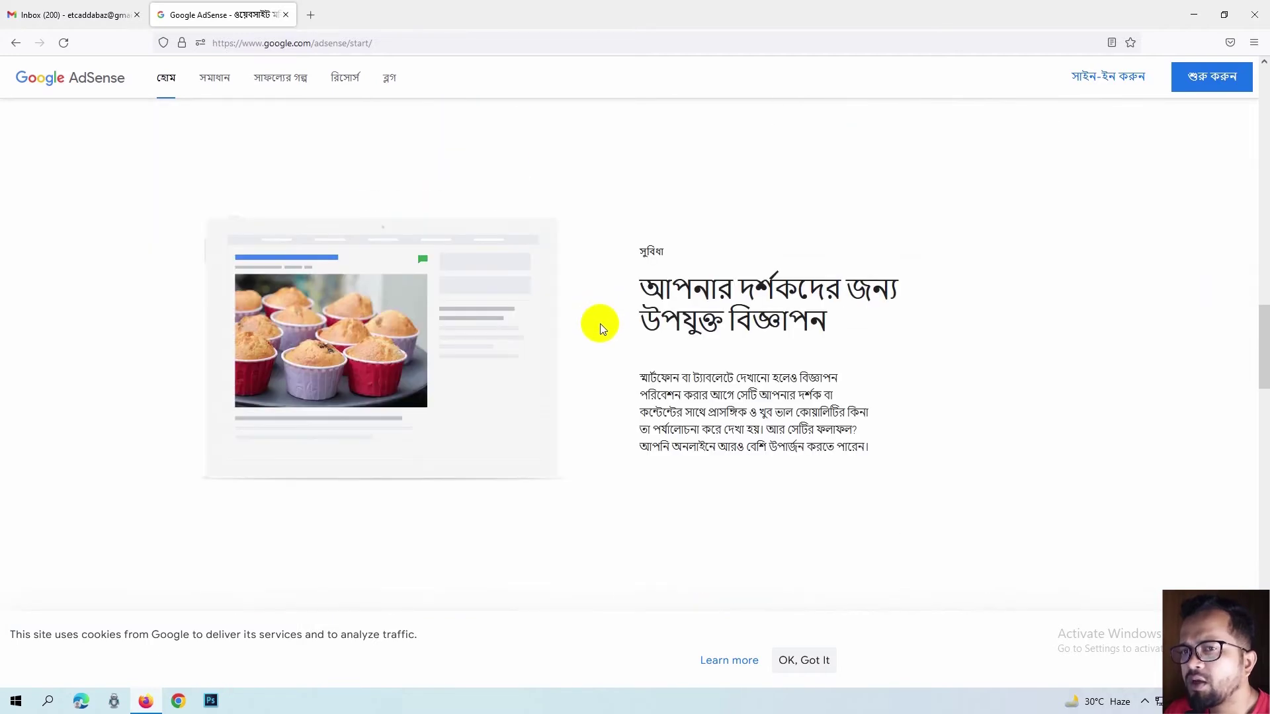
{"action": "scroll", "coordinate": [655, 430], "scroll_direction": "up", "scroll_amount": 5}
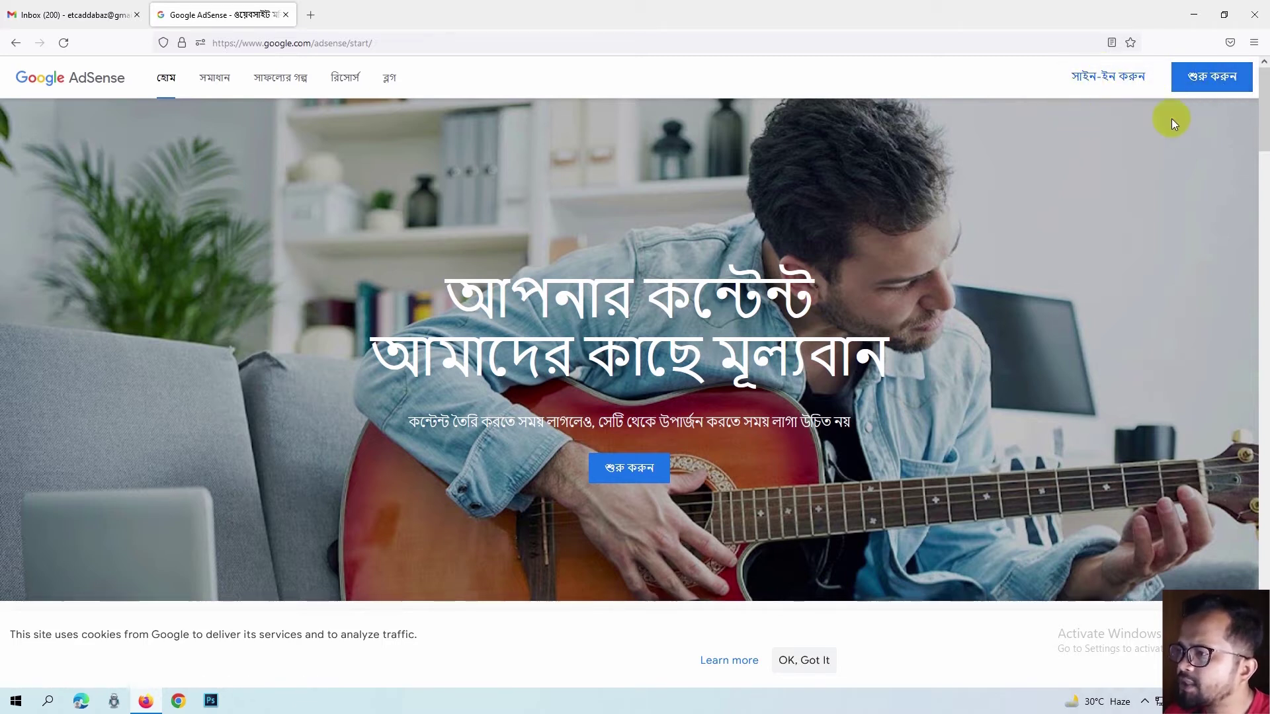
Start the AdSense sign-up and choose the Google account that is already signed in
{"action": "left_click", "coordinate": [1213, 88]}
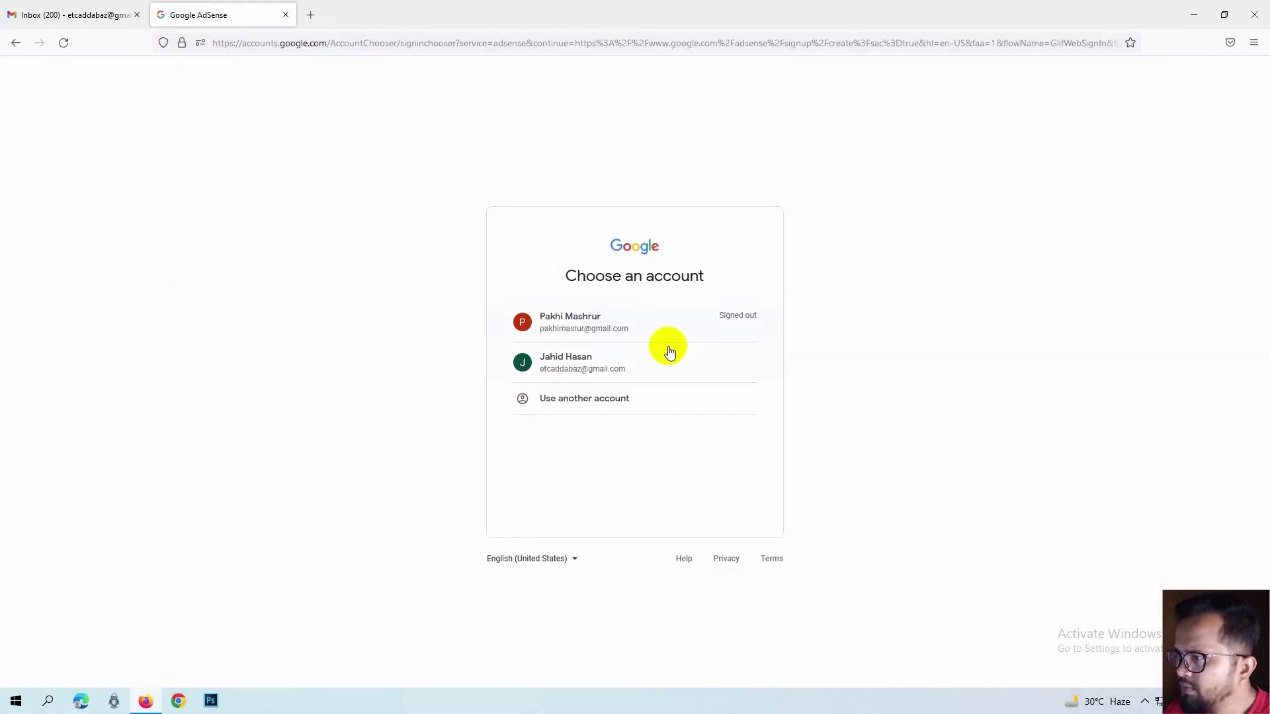
{"action": "left_click", "coordinate": [568, 377]}
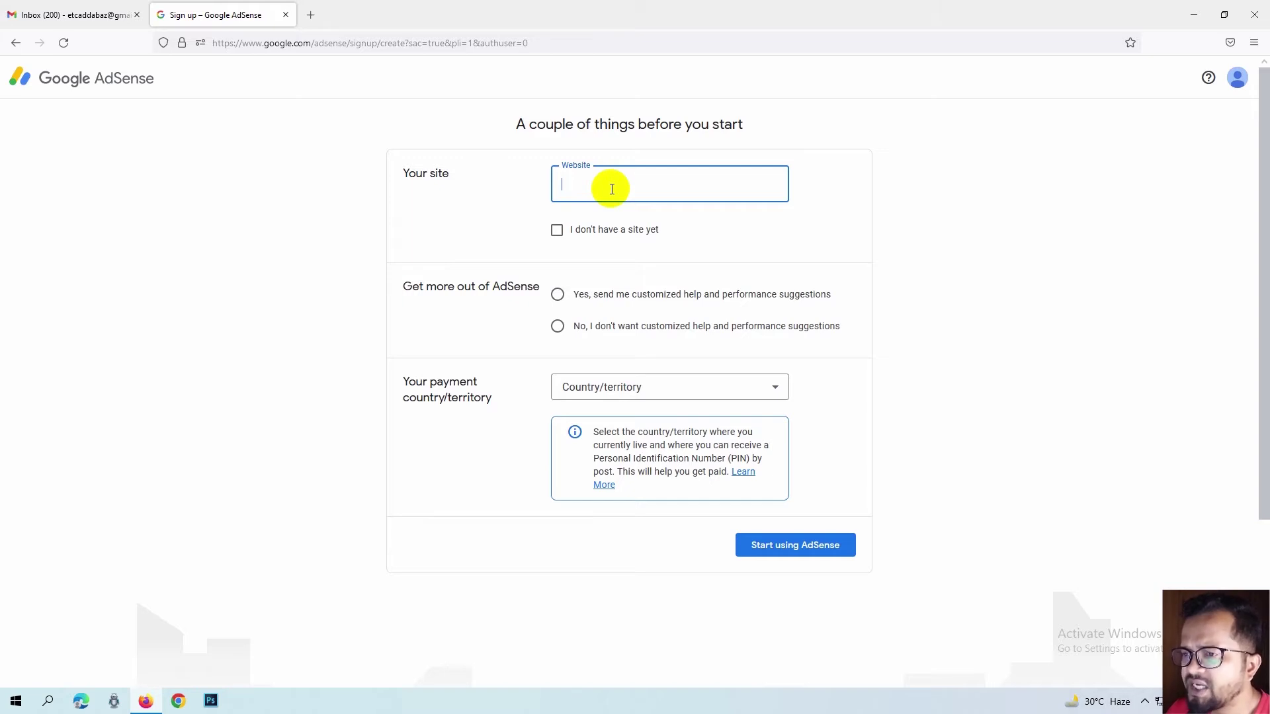
Enter the site's .info domain as the website in the AdSense sign-up form
{"action": "type", "text": "j"}
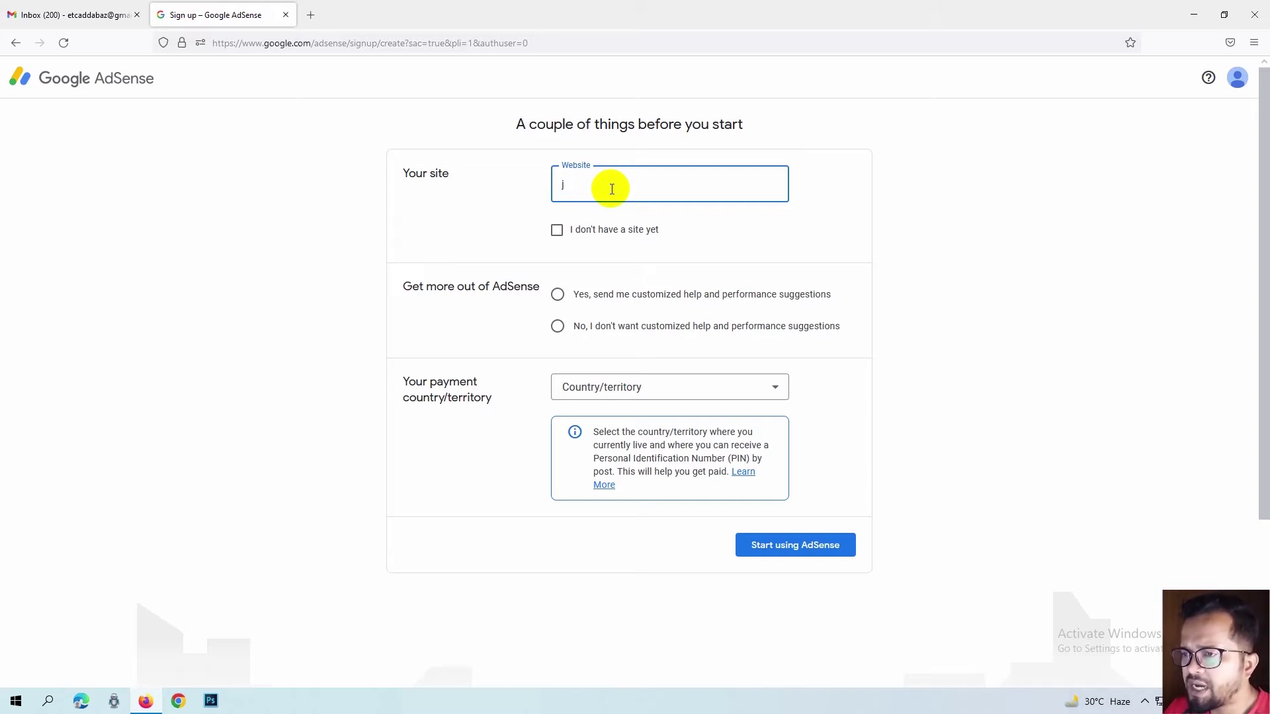
{"action": "type", "text": "ahid"}
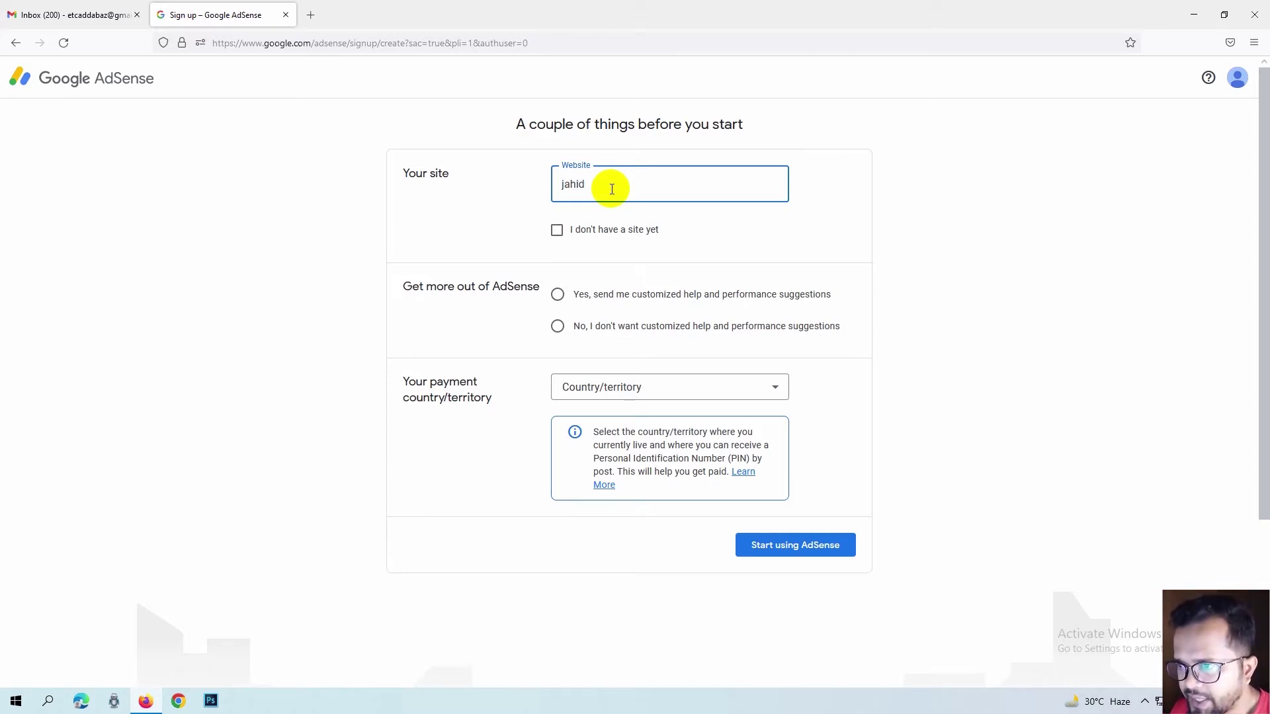
{"action": "type", "text": "hasan"}
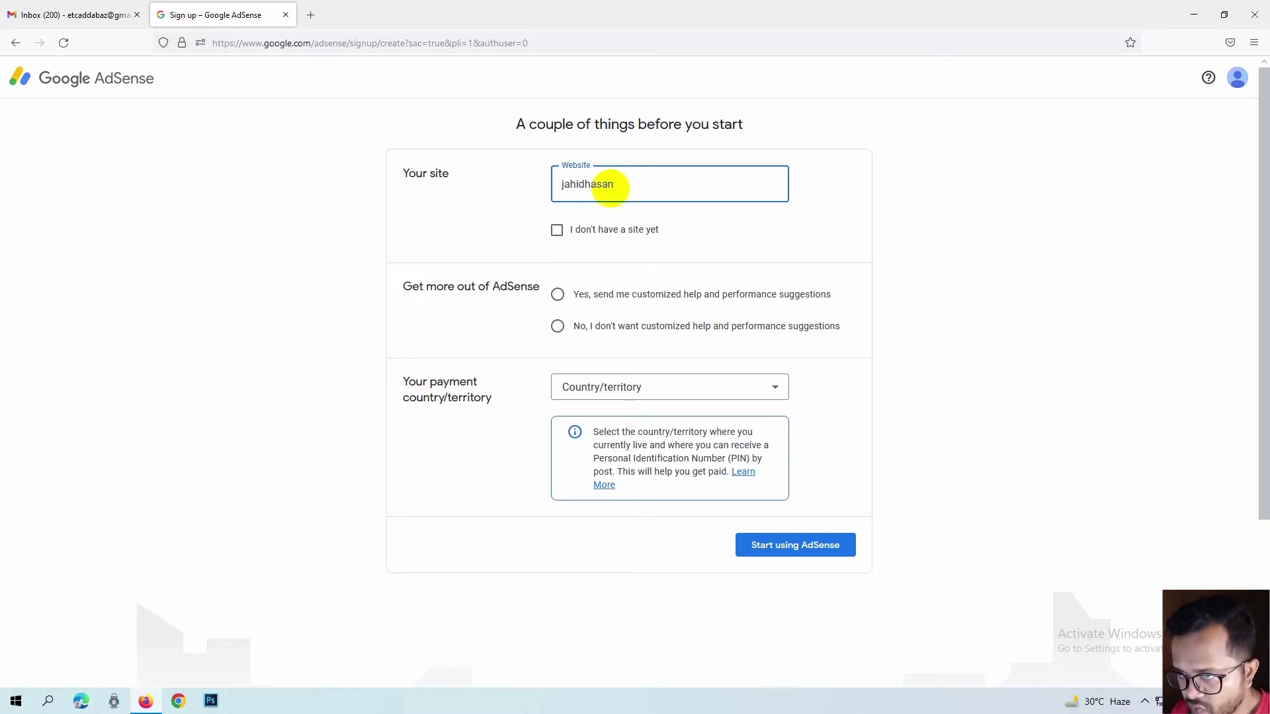
{"action": "type", "text": ".info"}
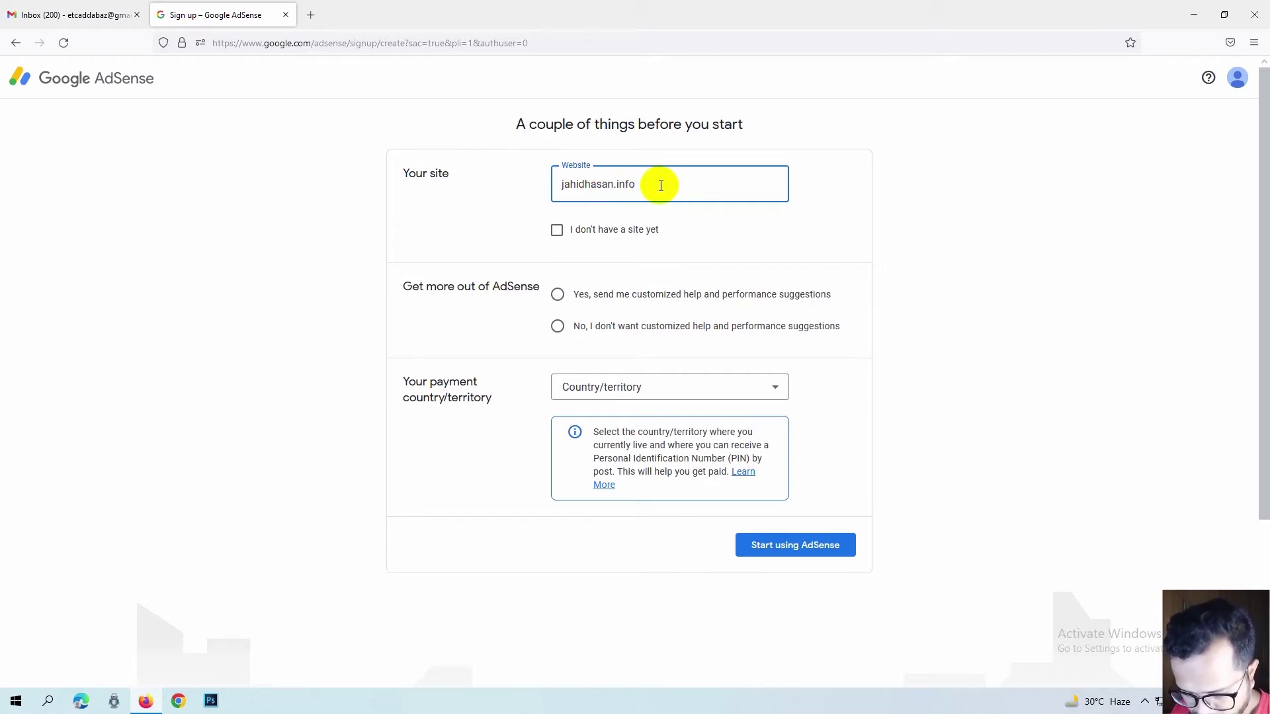
{"action": "left_click_drag", "start_coordinate": [637, 185], "coordinate": [562, 183]}
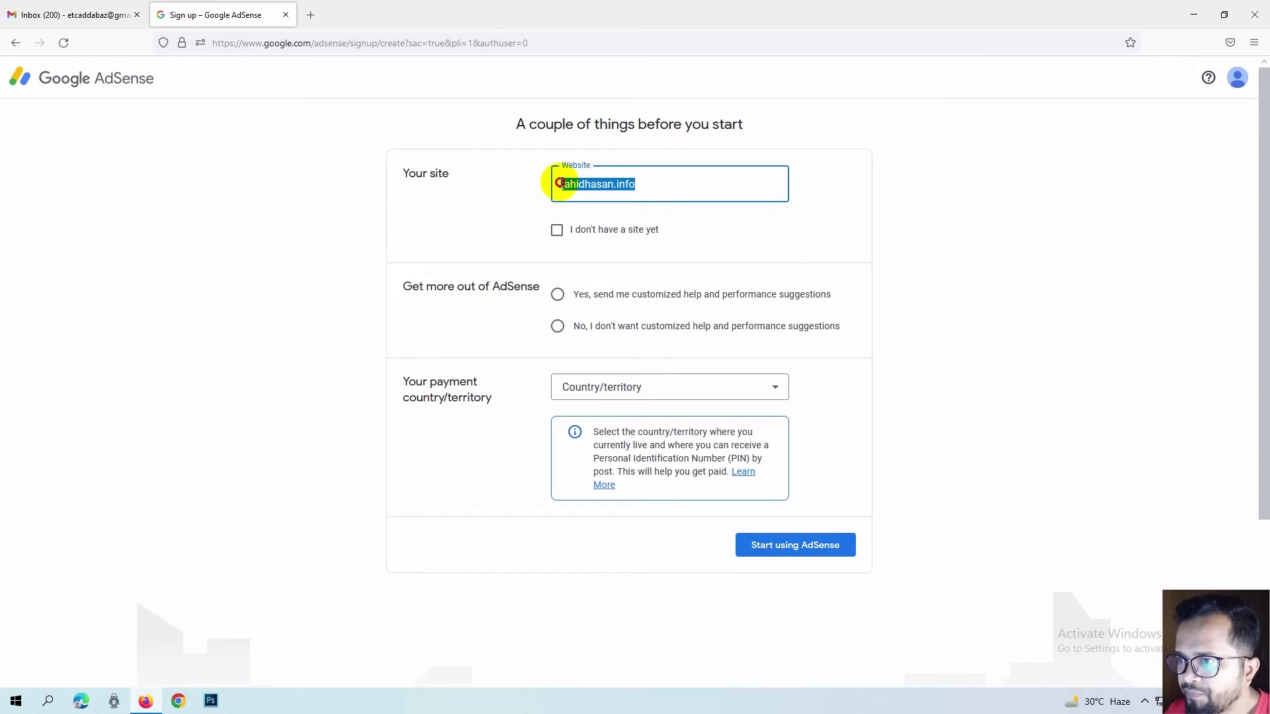
{"action": "left_click", "coordinate": [984, 256]}
{"action": "left_click", "coordinate": [648, 194]}
{"action": "left_click_drag", "start_coordinate": [648, 194], "coordinate": [558, 184]}
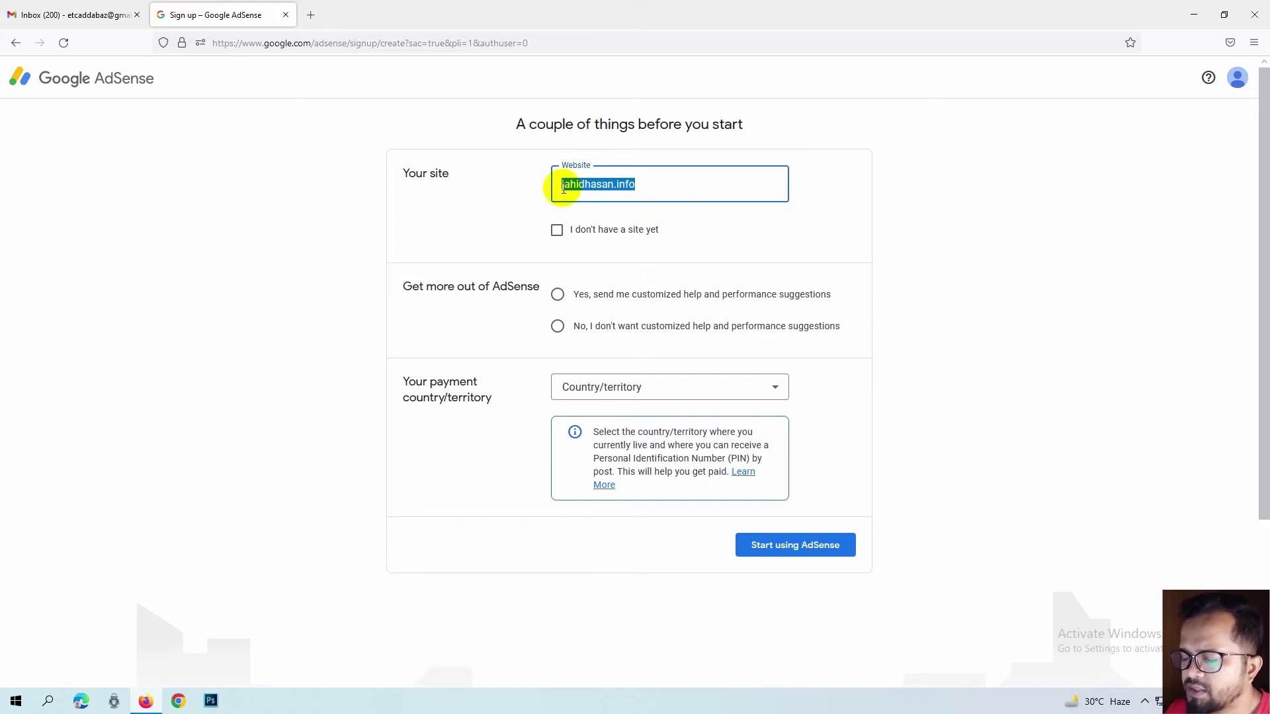
{"action": "left_click", "coordinate": [652, 192]}
{"action": "left_click_drag", "start_coordinate": [653, 191], "coordinate": [565, 186]}
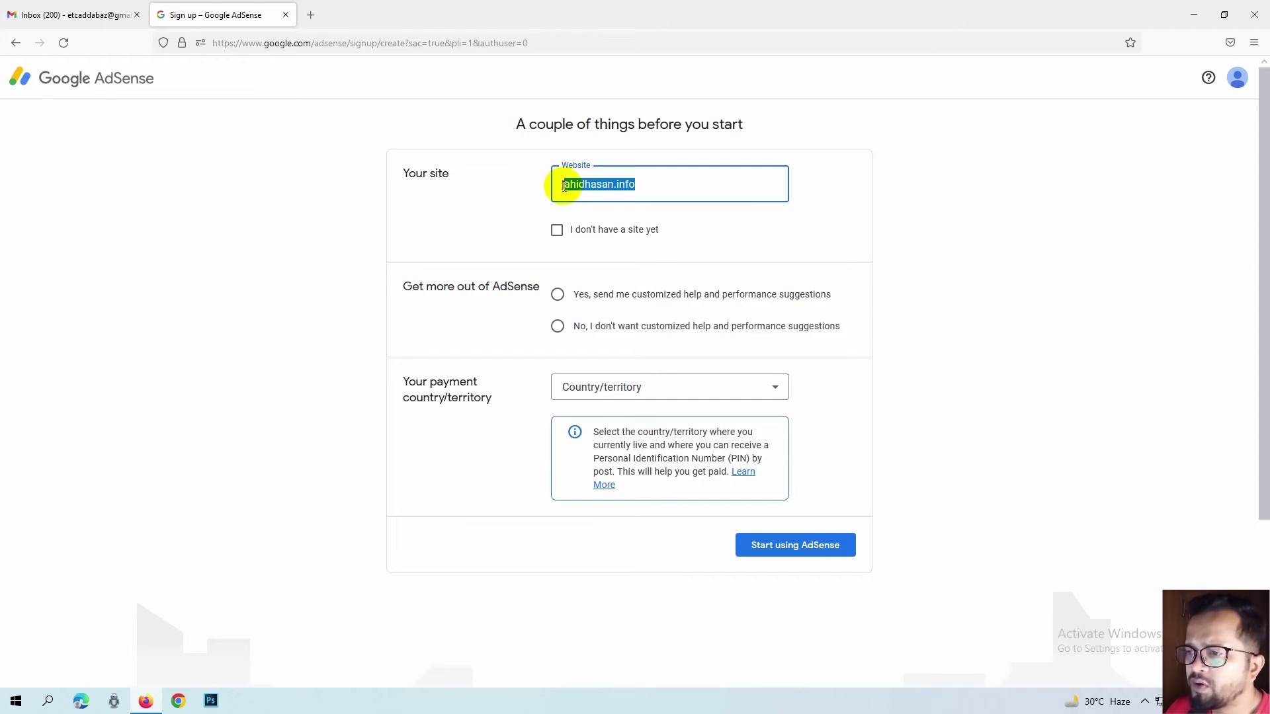
{"action": "left_click_drag", "start_coordinate": [706, 177], "coordinate": [562, 186]}
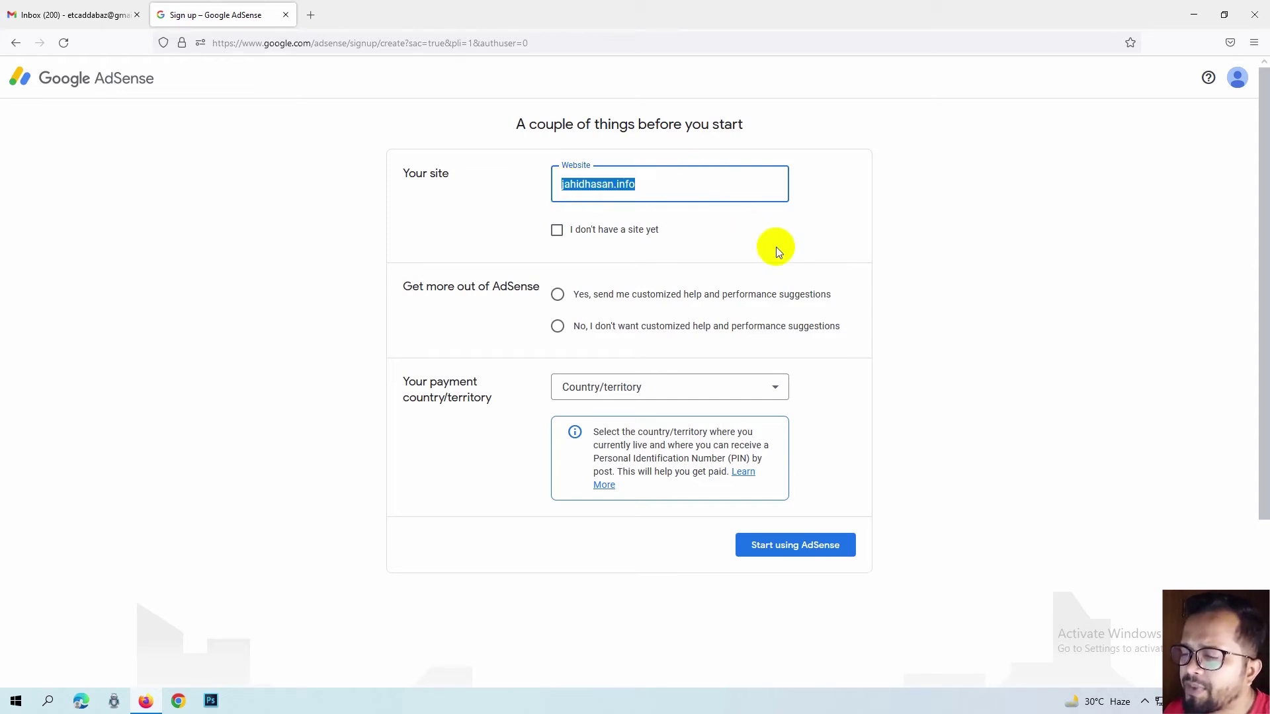
Opt in to customized help and performance suggestions in the AdSense sign-up form
{"action": "scroll", "coordinate": [785, 255], "scroll_direction": "down", "scroll_amount": 1}
{"action": "scroll", "coordinate": [760, 249], "scroll_direction": "up", "scroll_amount": 1}
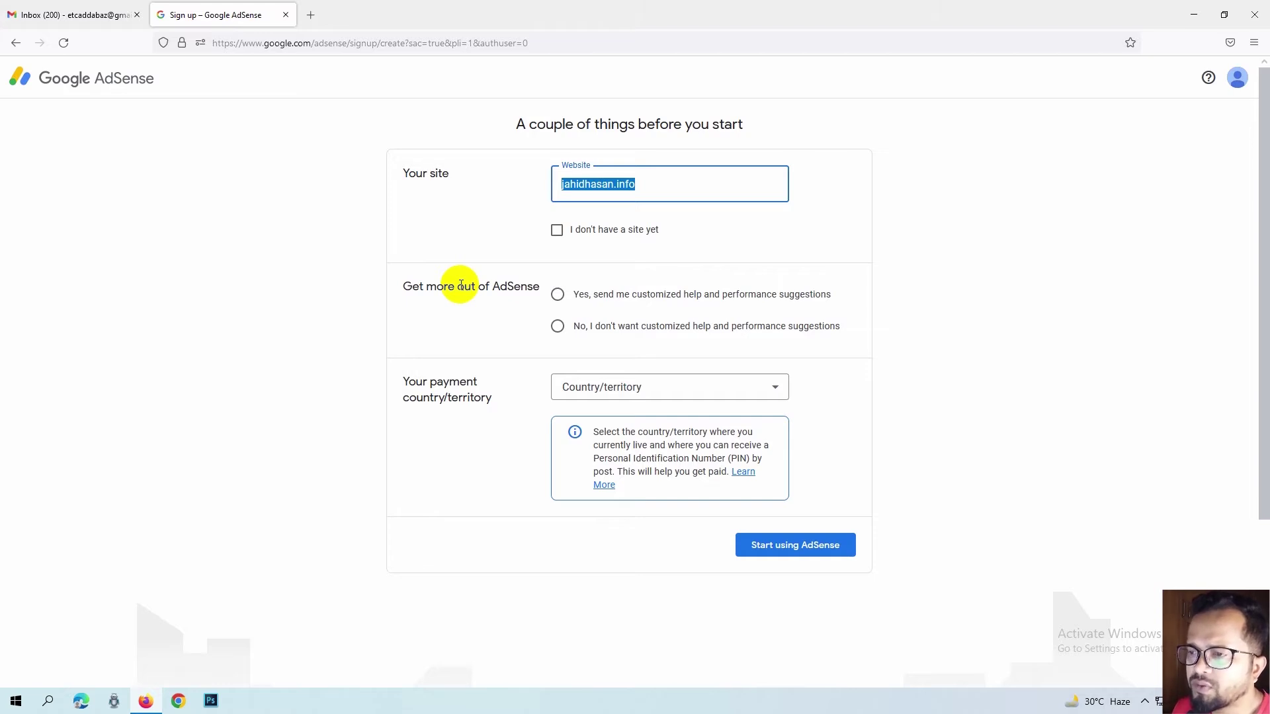
{"action": "left_click", "coordinate": [645, 189]}
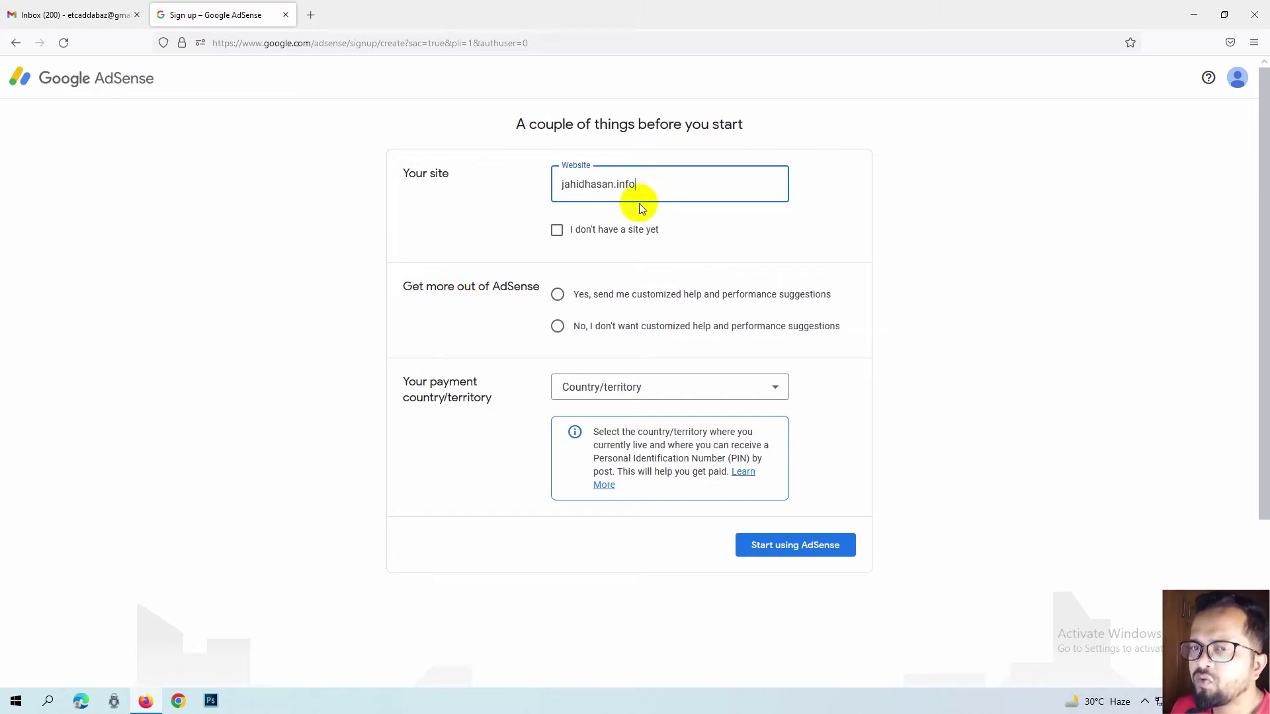
{"action": "scroll", "coordinate": [622, 225], "scroll_direction": "down", "scroll_amount": 1}
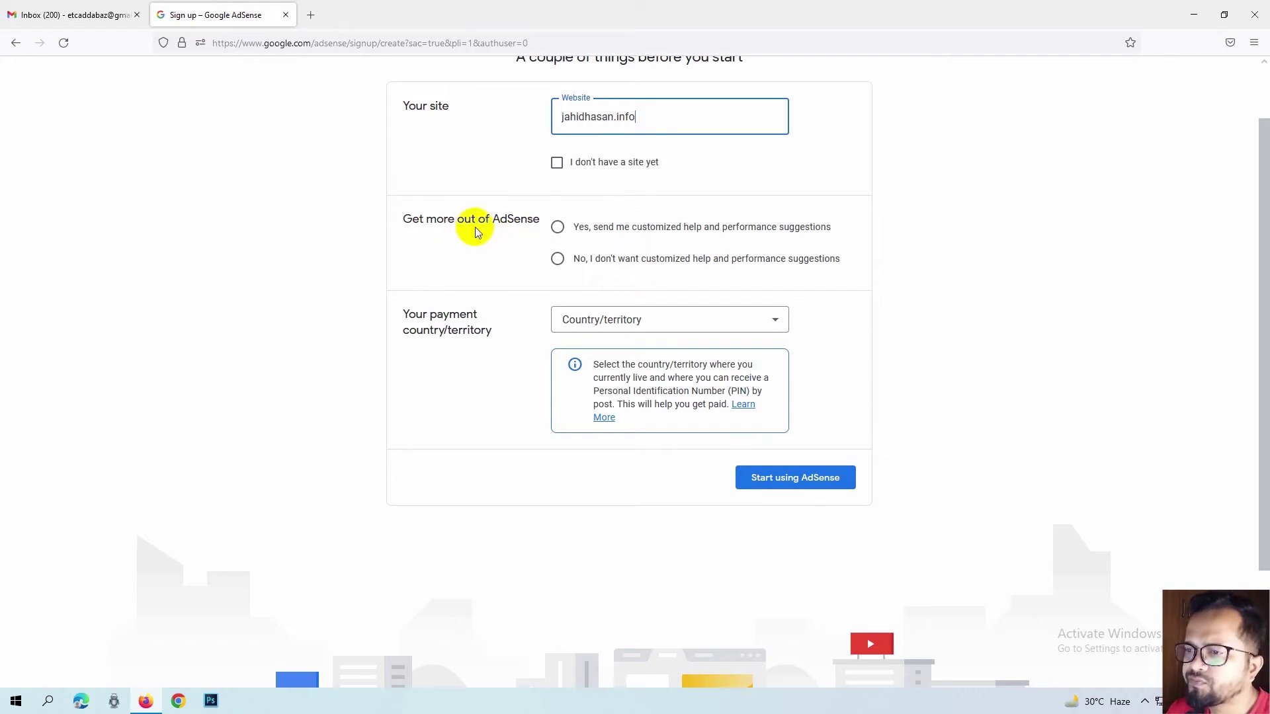
{"action": "scroll", "coordinate": [510, 263], "scroll_direction": "up", "scroll_amount": 2}
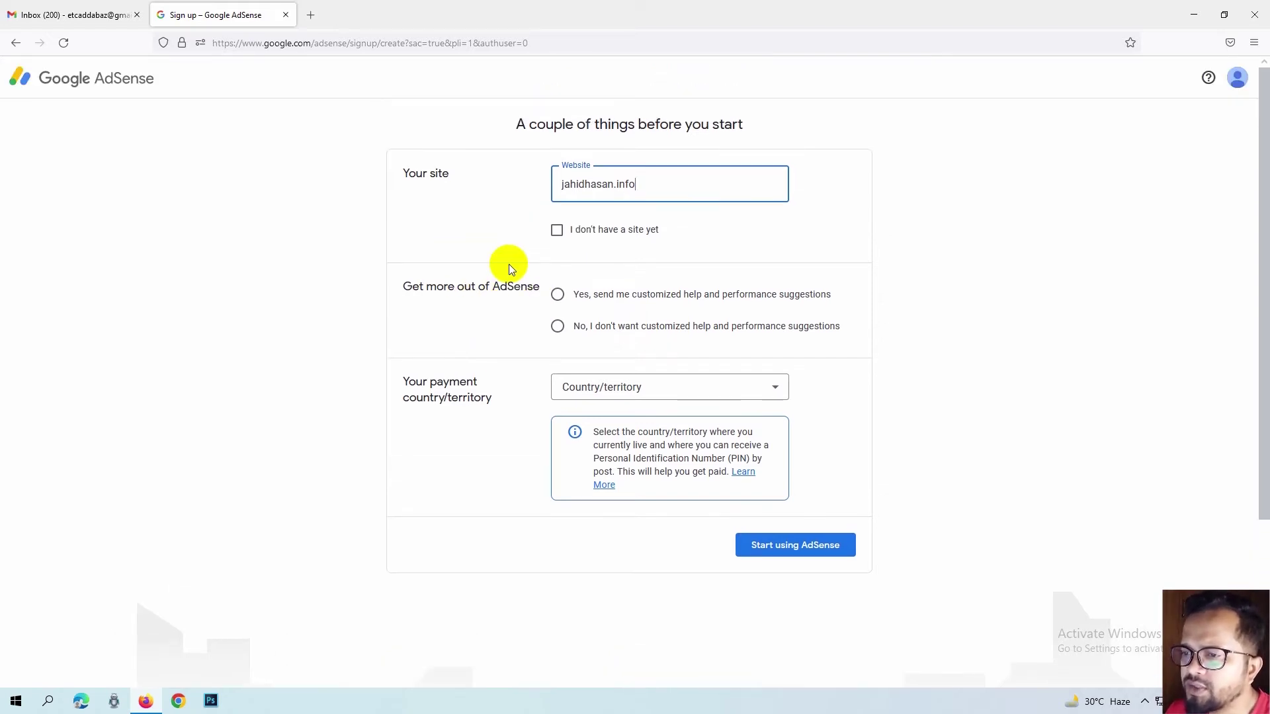
{"action": "left_click_drag", "start_coordinate": [413, 287], "coordinate": [526, 290]}
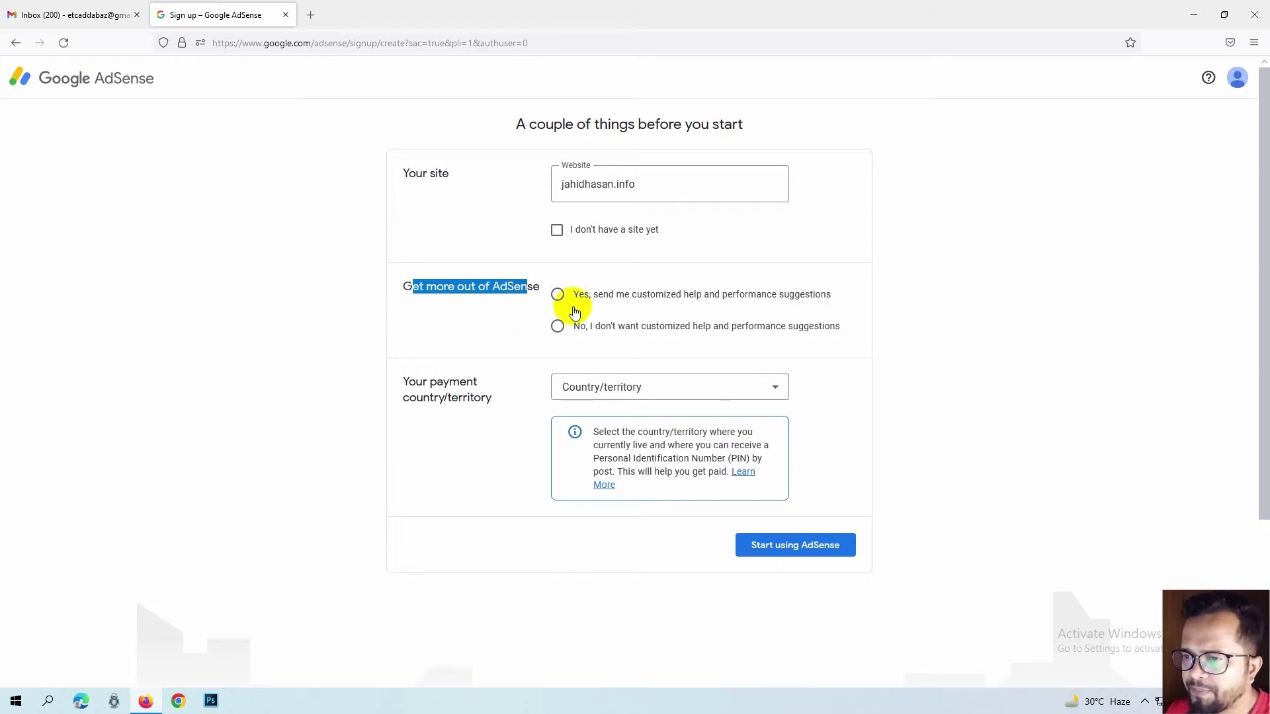
{"action": "left_click", "coordinate": [924, 316]}
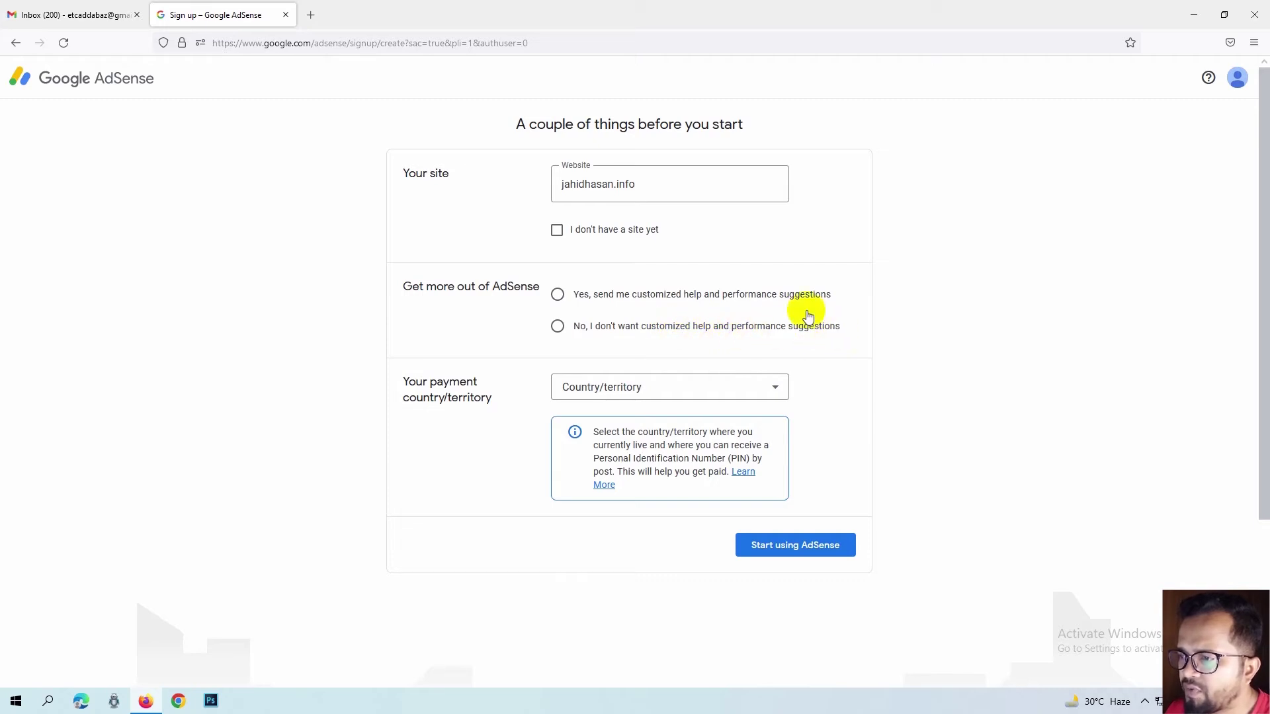
{"action": "left_click", "coordinate": [558, 298]}
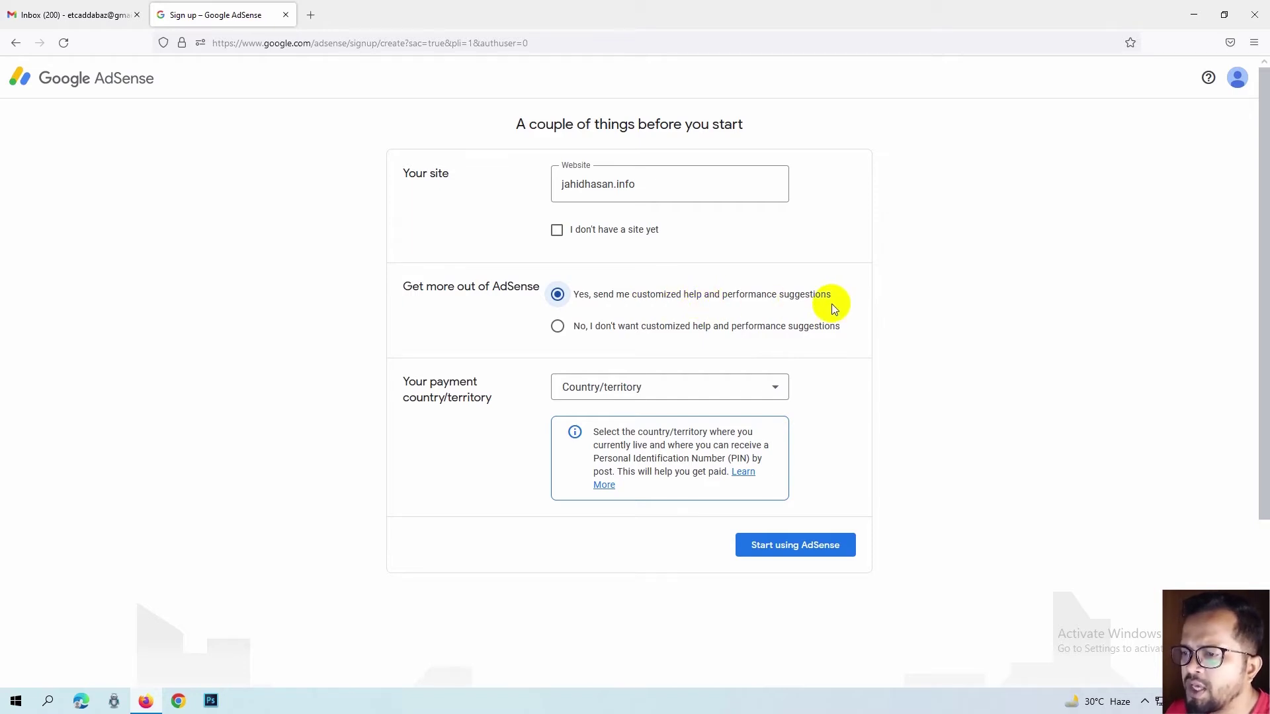
Set the payment country/territory to Bangladesh
{"action": "scroll", "coordinate": [832, 303], "scroll_direction": "down", "scroll_amount": 1}
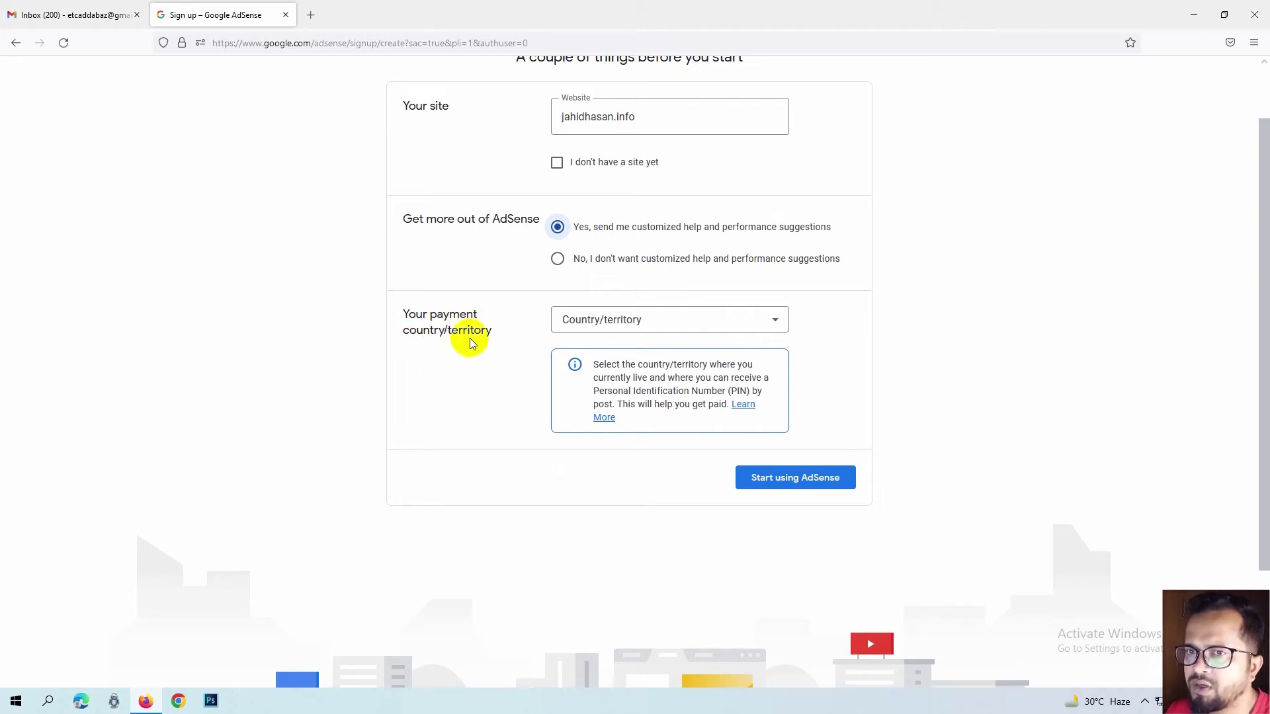
{"action": "scroll", "coordinate": [788, 320], "scroll_direction": "down", "scroll_amount": 1}
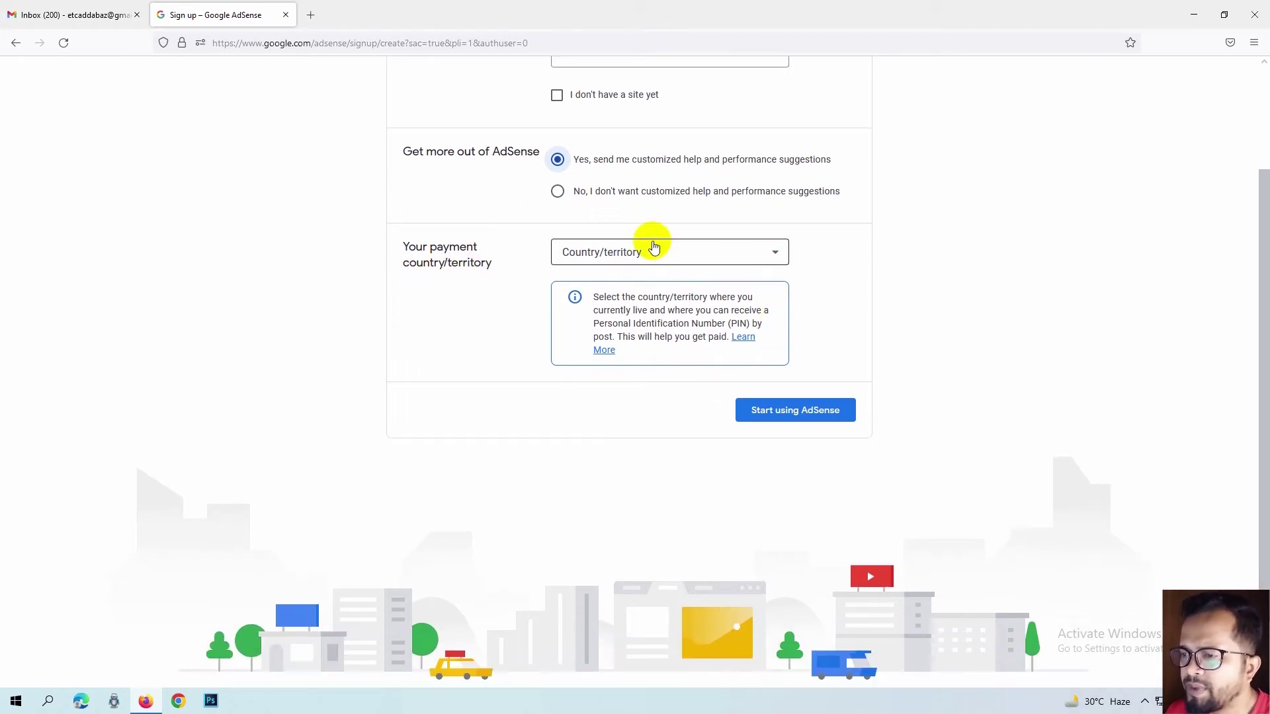
{"action": "left_click", "coordinate": [774, 254]}
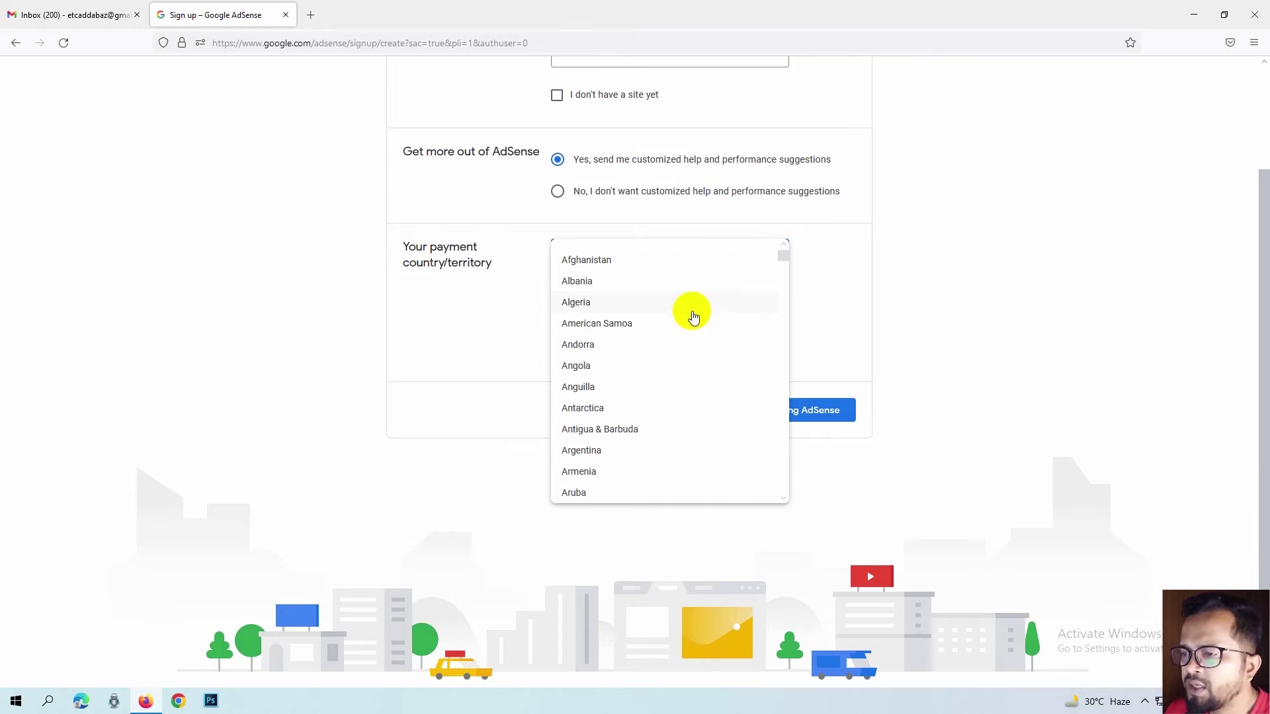
{"action": "scroll", "coordinate": [693, 318], "scroll_direction": "down", "scroll_amount": 1}
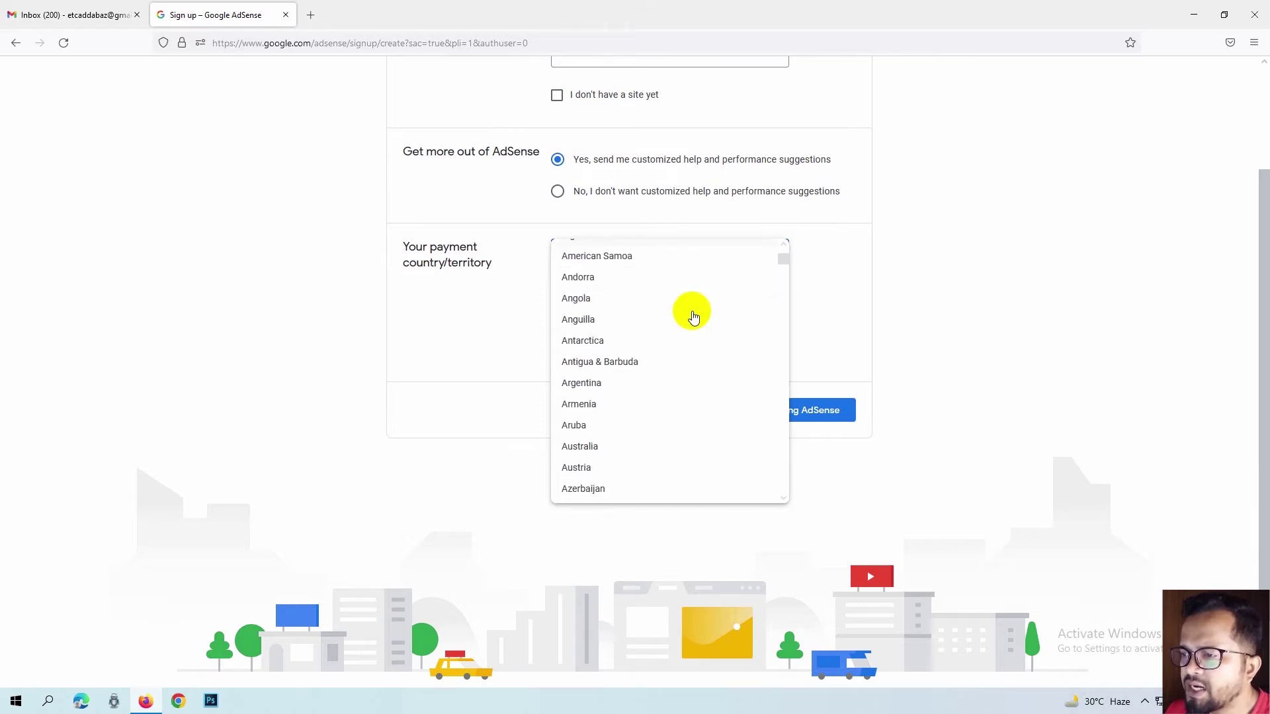
{"action": "scroll", "coordinate": [693, 317], "scroll_direction": "down", "scroll_amount": 2}
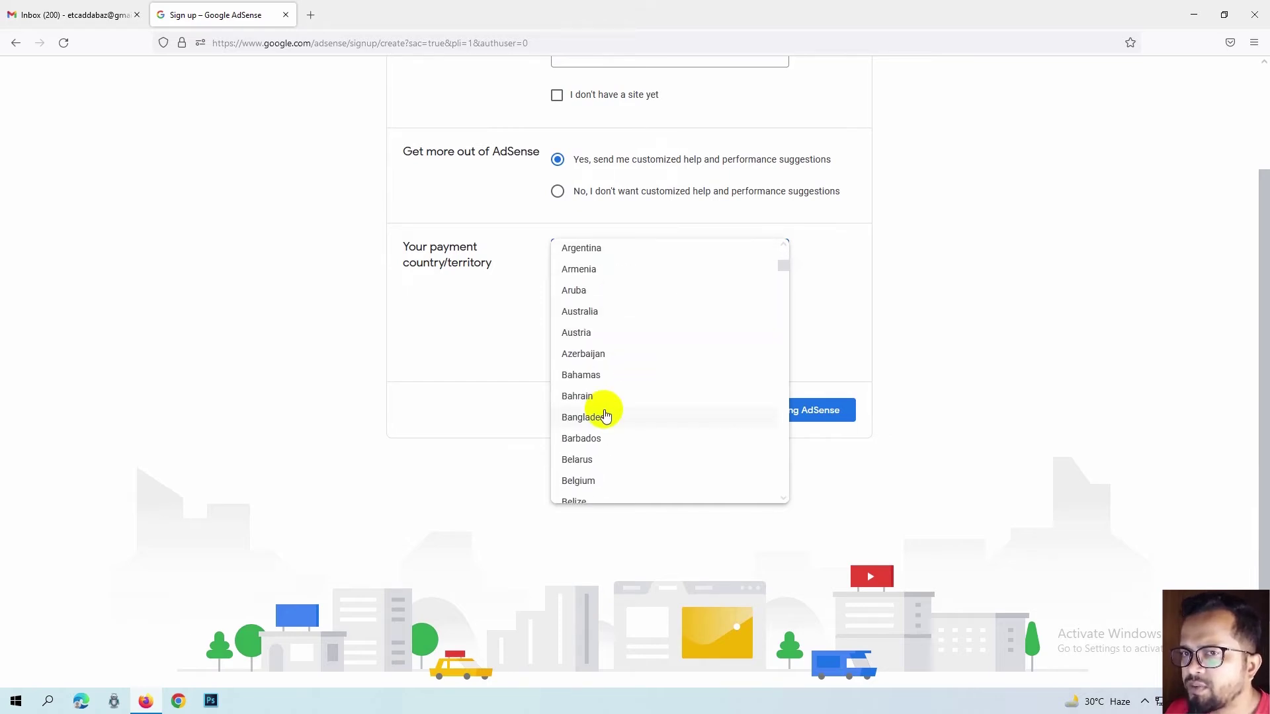
{"action": "left_click", "coordinate": [605, 410]}
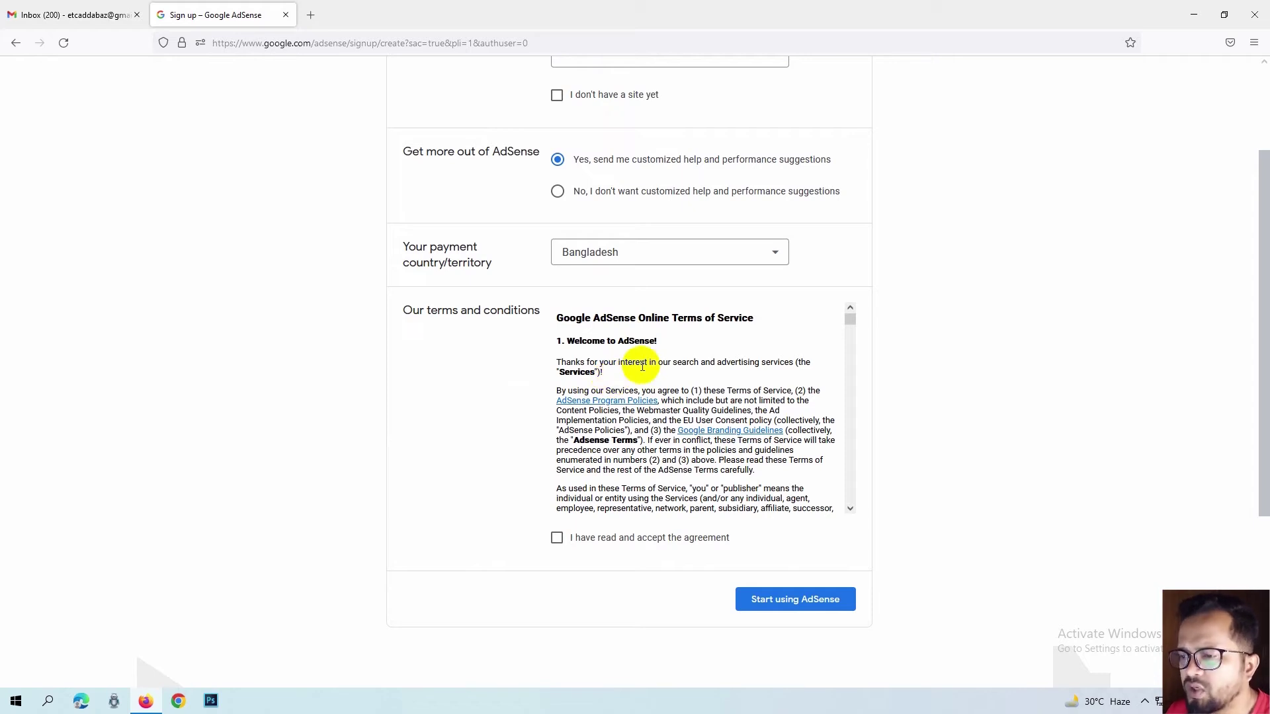
Review the sign-up form's entries for the website, the performance suggestions and the payment country
{"action": "scroll", "coordinate": [645, 371], "scroll_direction": "up", "scroll_amount": 2}
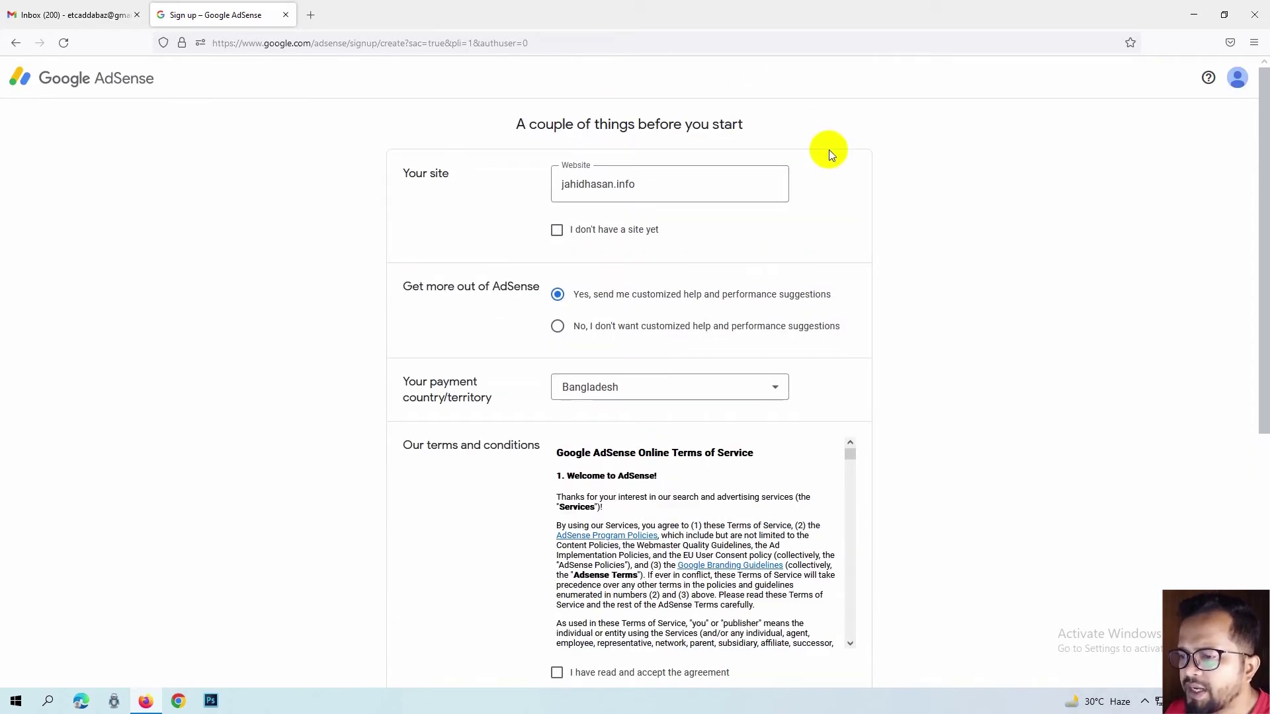
{"action": "scroll", "coordinate": [827, 138], "scroll_direction": "down", "scroll_amount": 2}
{"action": "scroll", "coordinate": [827, 138], "scroll_direction": "up", "scroll_amount": 2}
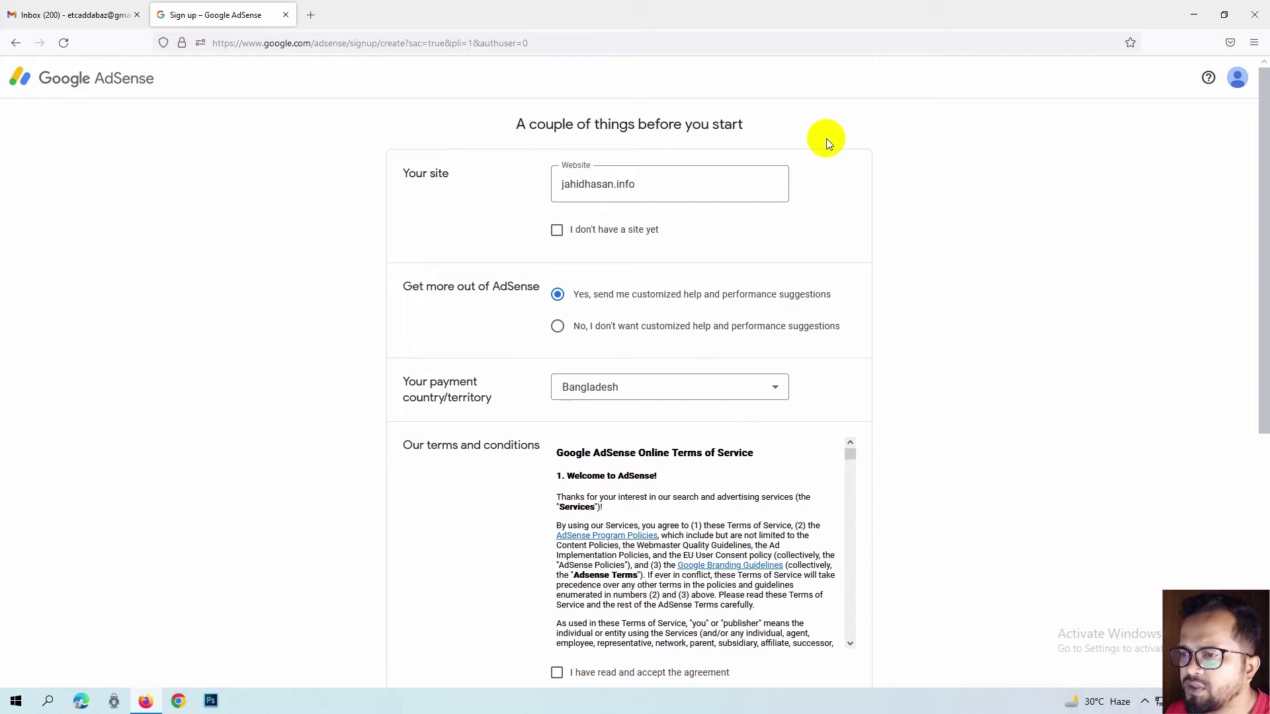
{"action": "left_click_drag", "start_coordinate": [674, 181], "coordinate": [560, 185]}
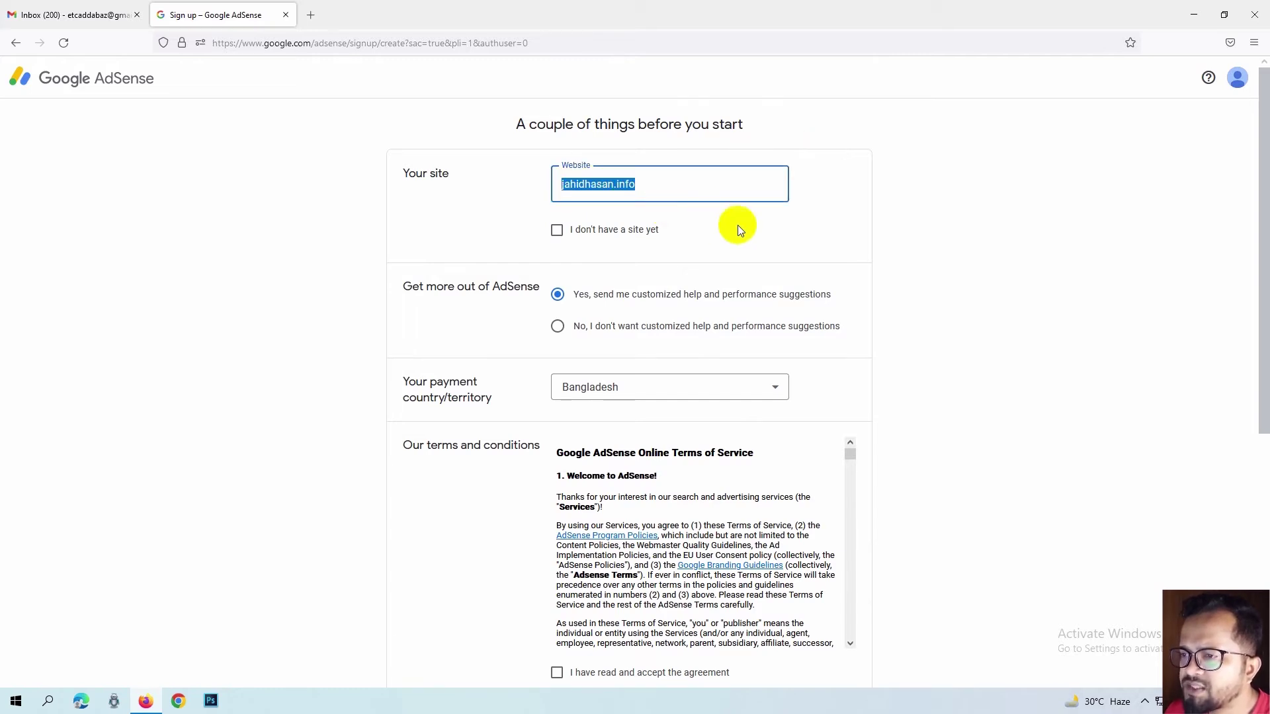
{"action": "scroll", "coordinate": [738, 225], "scroll_direction": "down", "scroll_amount": 2}
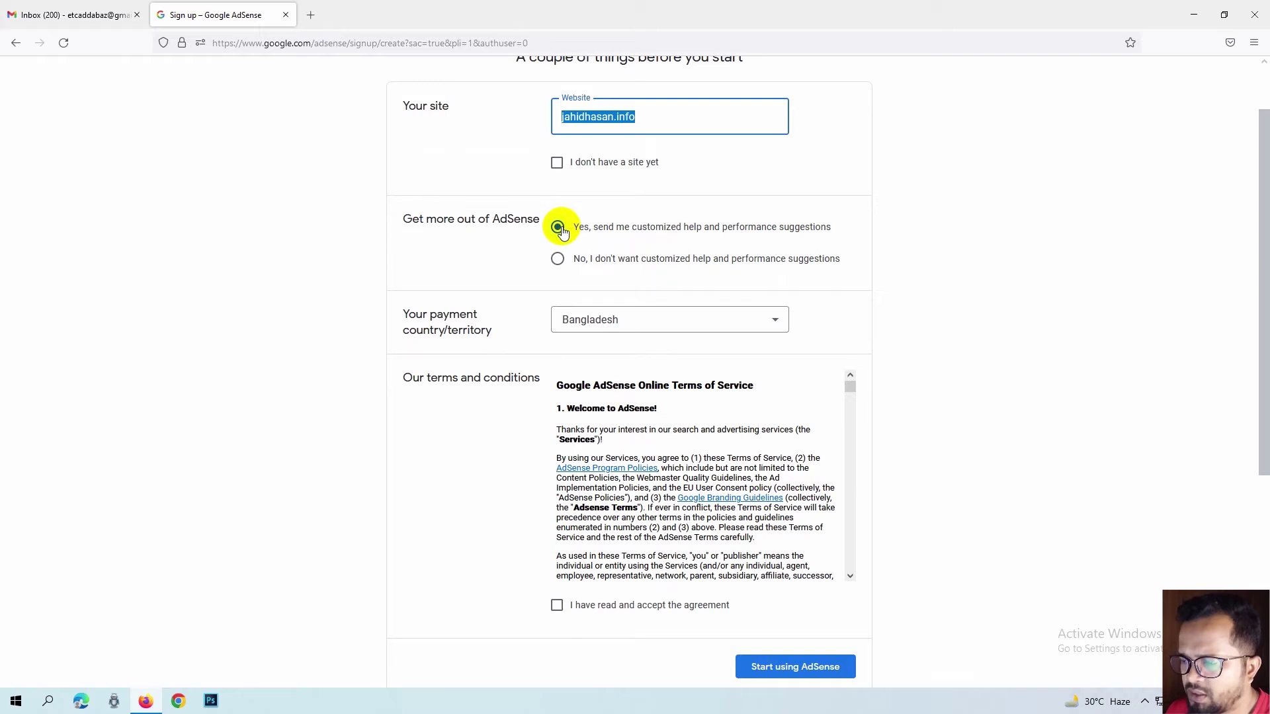
{"action": "scroll", "coordinate": [641, 295], "scroll_direction": "down", "scroll_amount": 2}
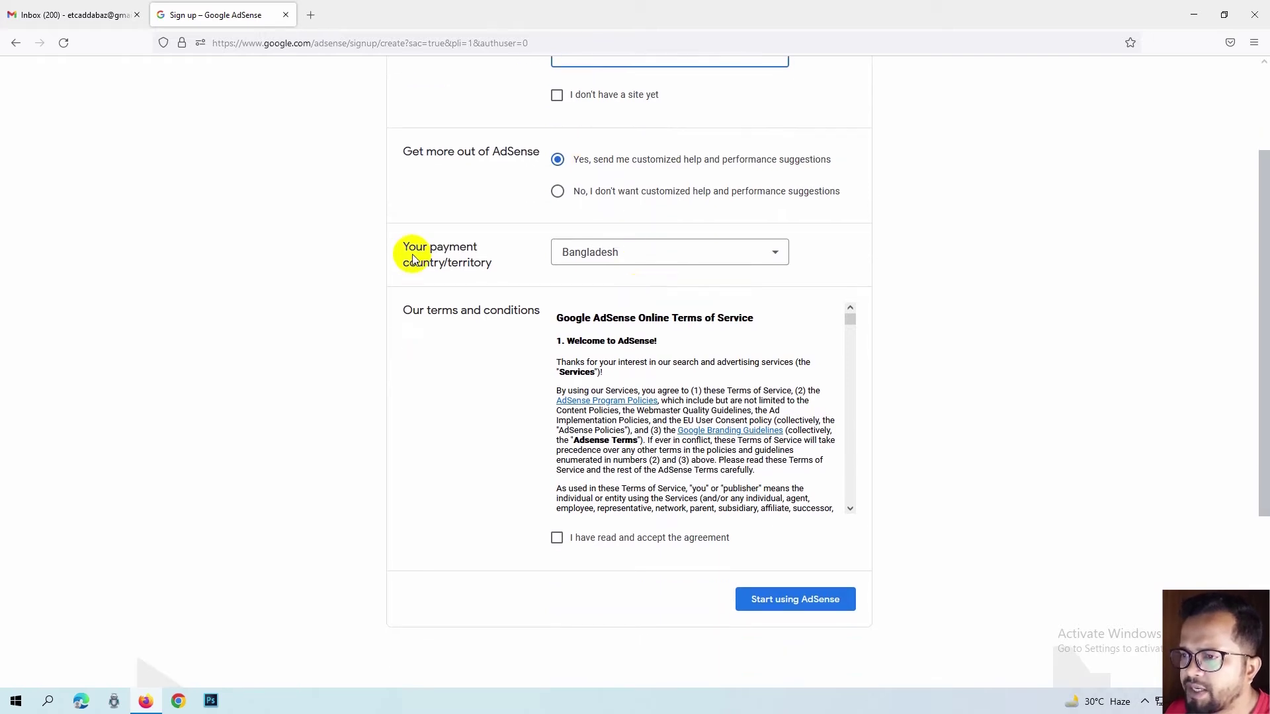
{"action": "left_click_drag", "start_coordinate": [409, 248], "coordinate": [497, 263]}
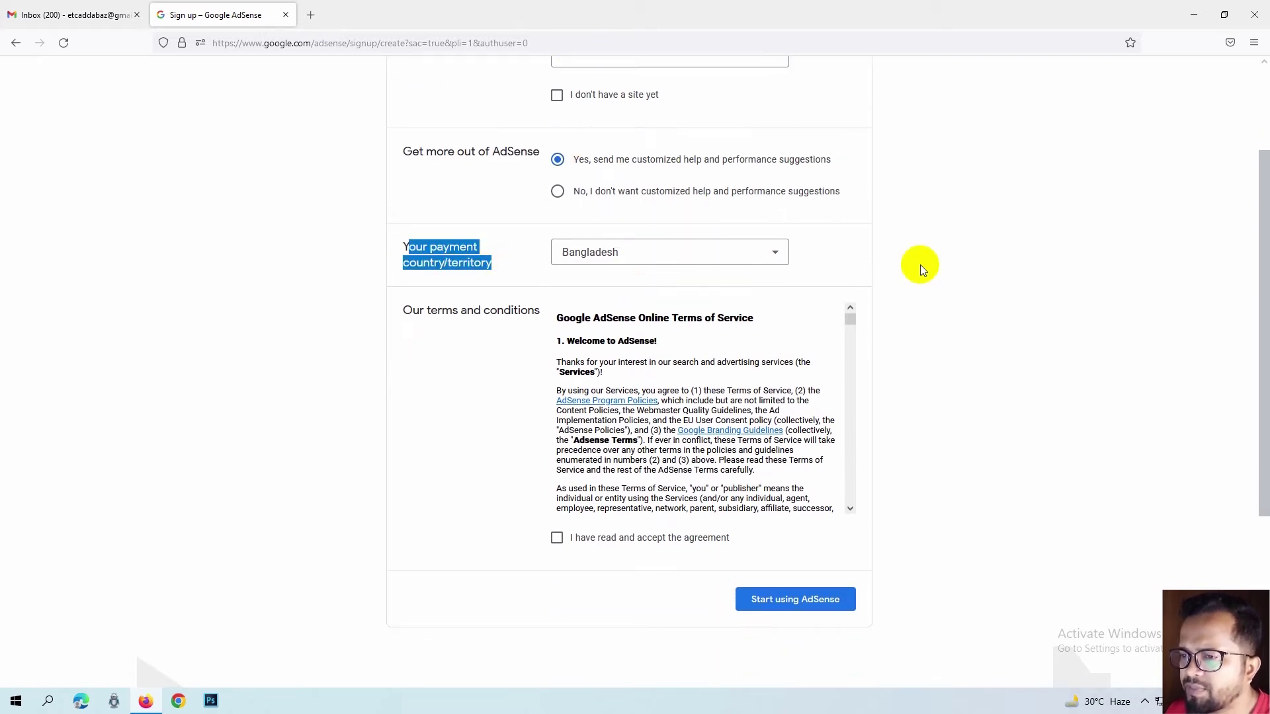
{"action": "scroll", "coordinate": [920, 265], "scroll_direction": "down", "scroll_amount": 4}
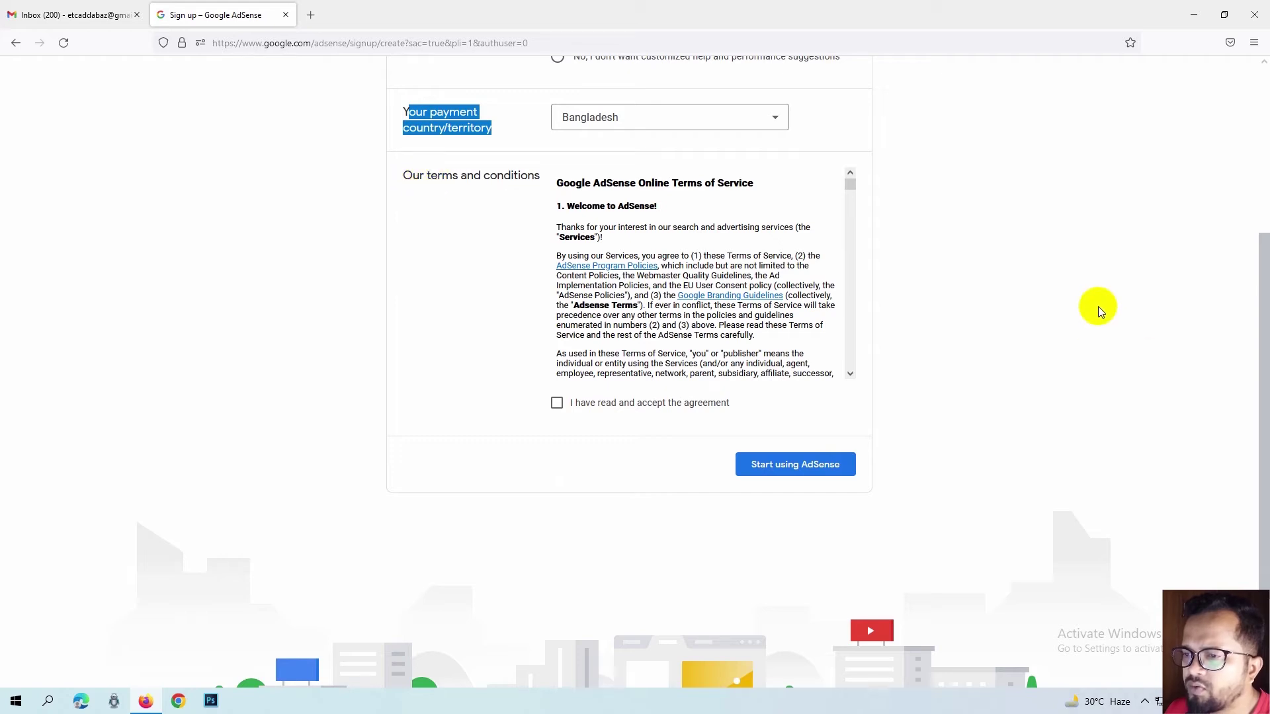
{"action": "left_click", "coordinate": [1058, 294]}
Skim the Google AdSense Online Terms of Service and accept the agreement
{"action": "scroll", "coordinate": [661, 265], "scroll_direction": "down", "scroll_amount": 15}
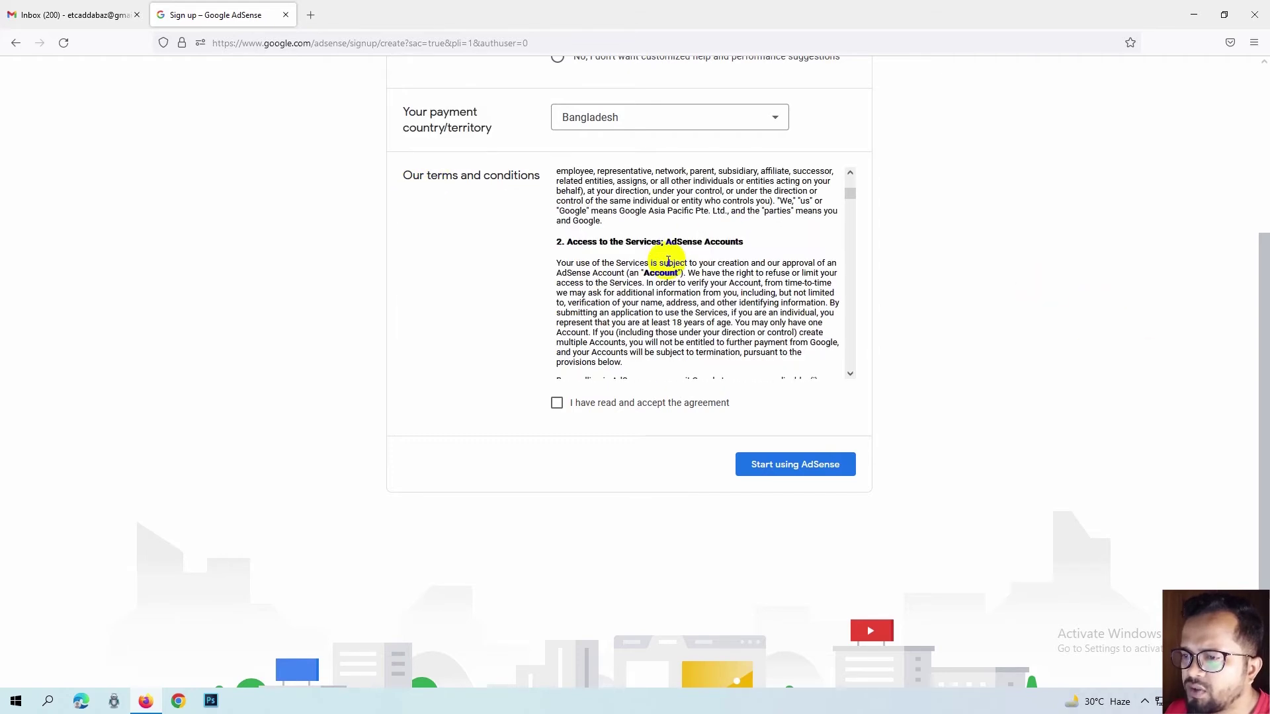
{"action": "scroll", "coordinate": [665, 285], "scroll_direction": "down", "scroll_amount": 5}
{"action": "scroll", "coordinate": [664, 285], "scroll_direction": "up", "scroll_amount": 20}
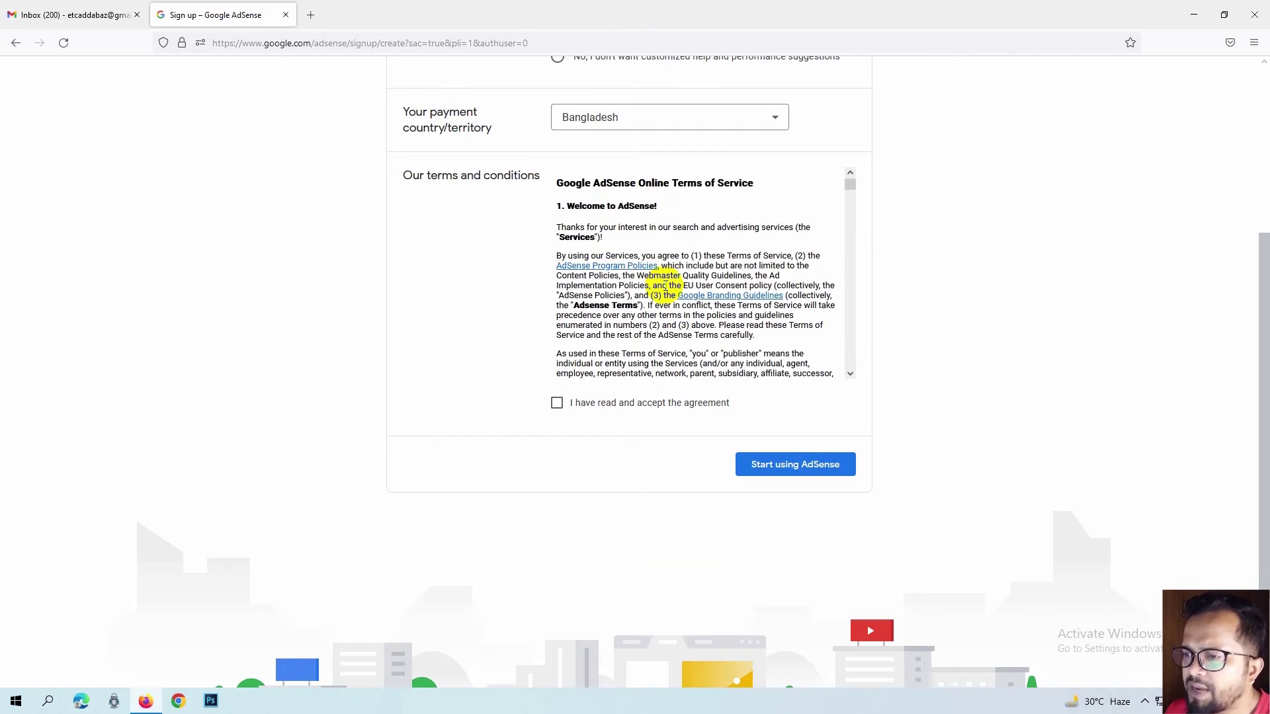
{"action": "scroll", "coordinate": [665, 286], "scroll_direction": "down", "scroll_amount": 15}
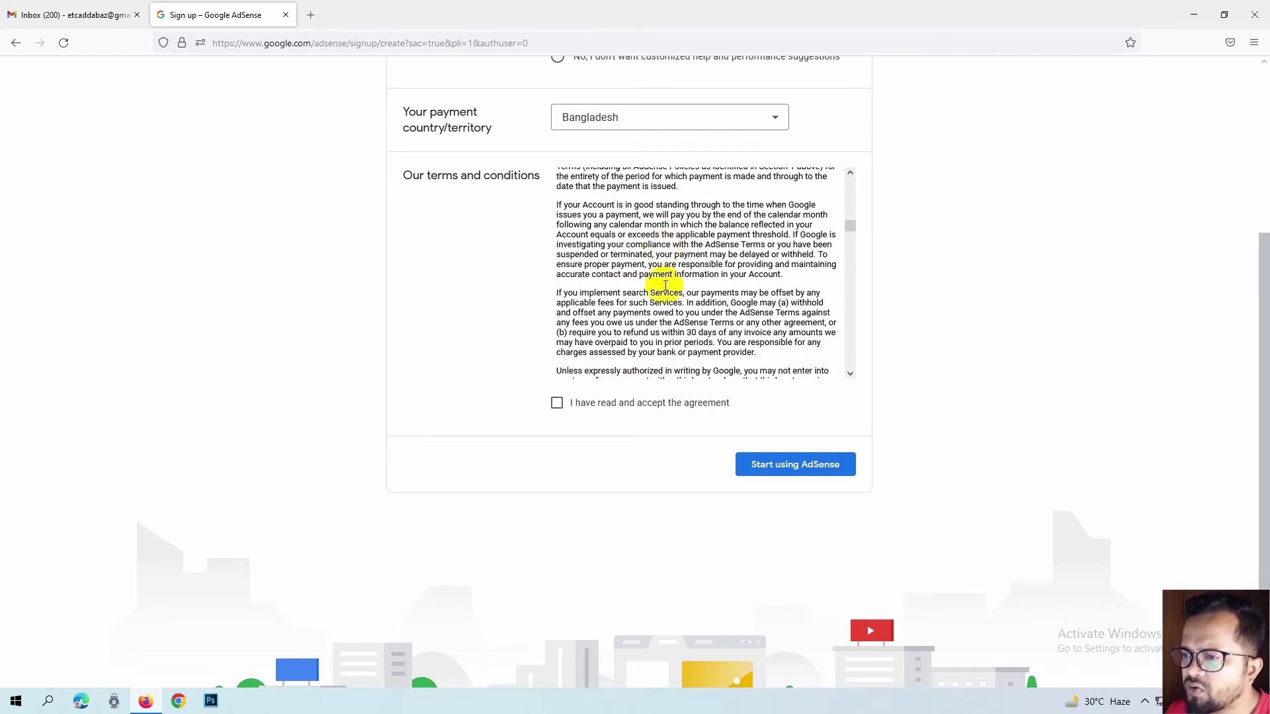
{"action": "scroll", "coordinate": [665, 286], "scroll_direction": "down", "scroll_amount": 15}
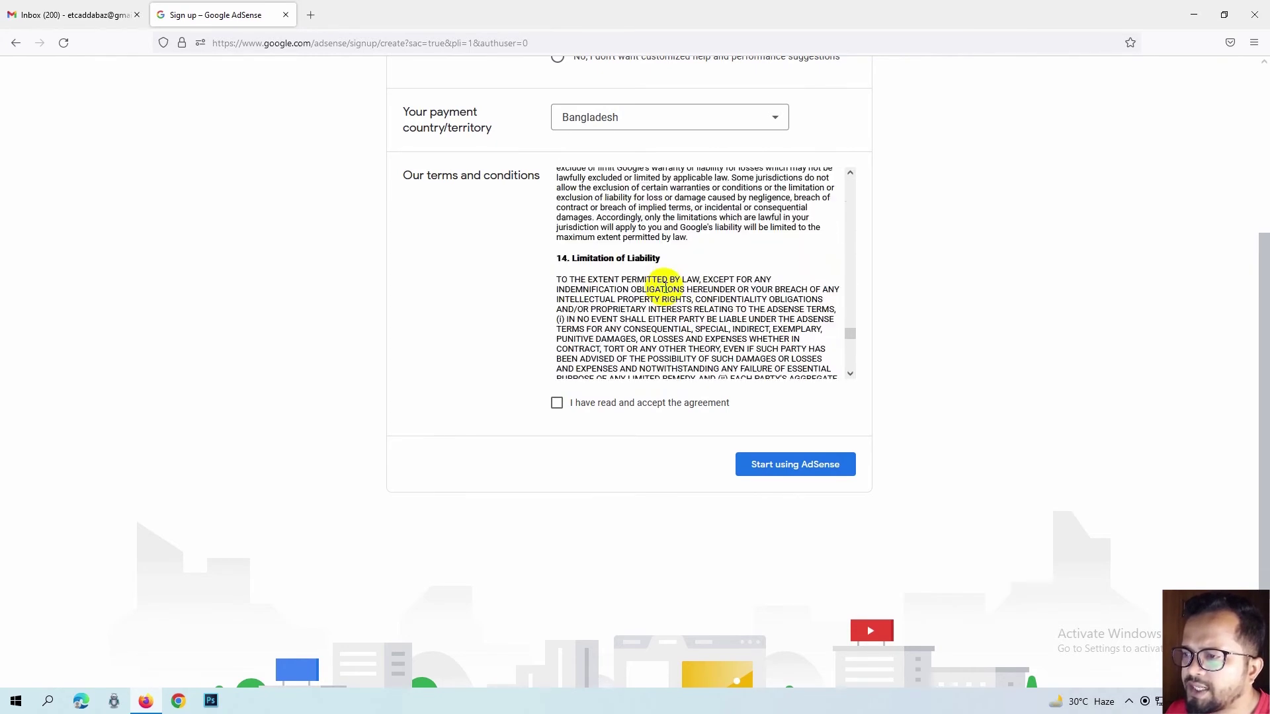
{"action": "scroll", "coordinate": [668, 289], "scroll_direction": "up", "scroll_amount": 10}
{"action": "left_click", "coordinate": [556, 403]}
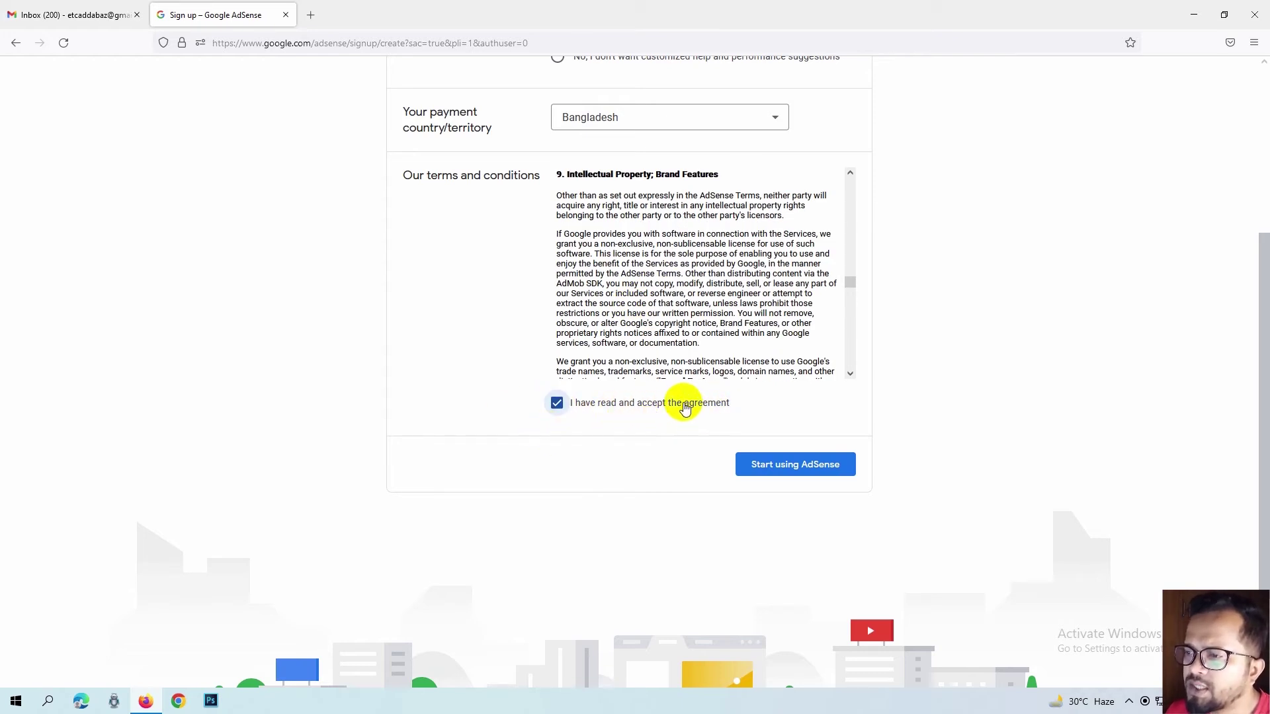
Look through the remaining terms of service and submit the sign-up form to start using AdSense
{"action": "scroll", "coordinate": [794, 317], "scroll_direction": "up", "scroll_amount": 5}
{"action": "scroll", "coordinate": [772, 318], "scroll_direction": "down", "scroll_amount": 8}
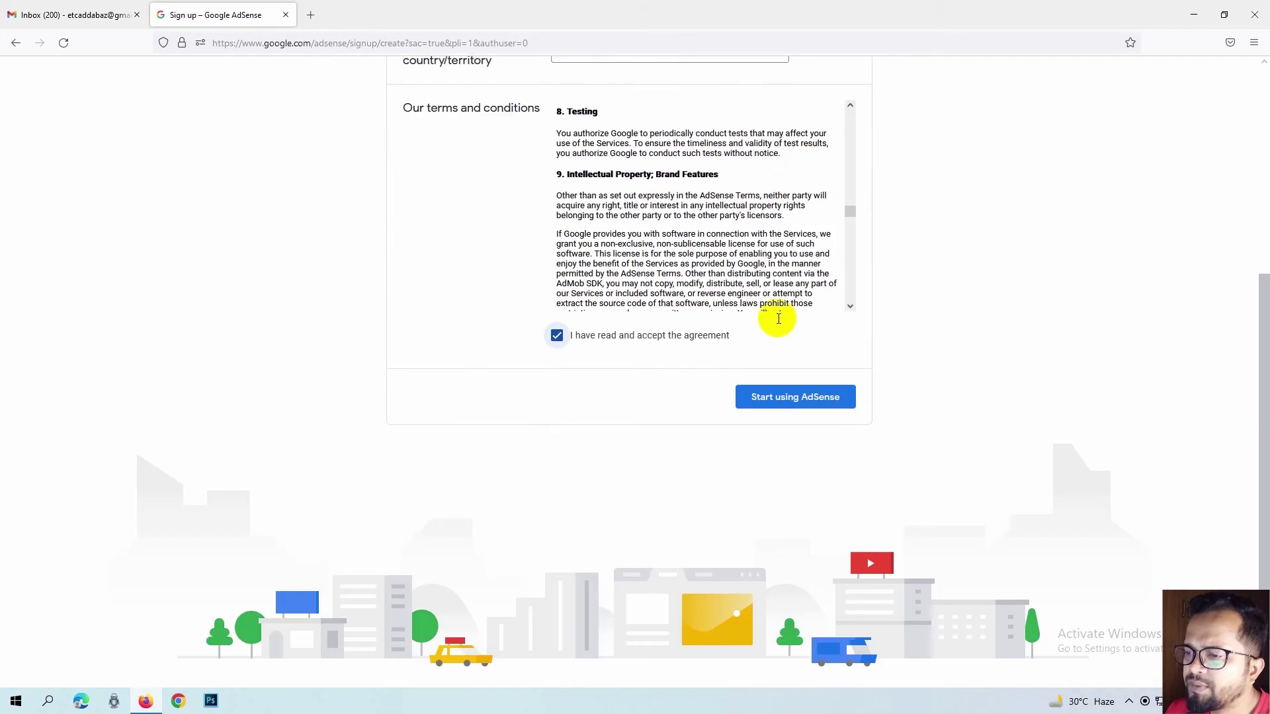
{"action": "scroll", "coordinate": [668, 242], "scroll_direction": "down", "scroll_amount": 15}
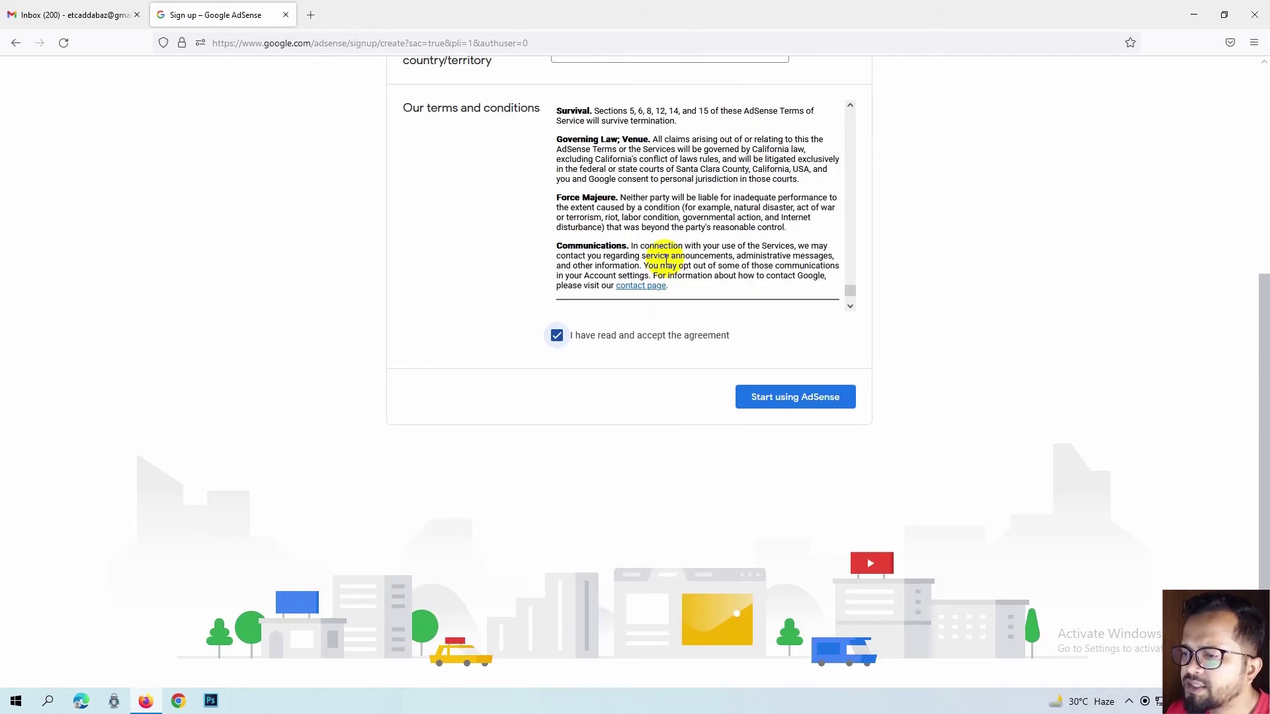
{"action": "scroll", "coordinate": [727, 278], "scroll_direction": "up", "scroll_amount": 5}
{"action": "scroll", "coordinate": [1024, 332], "scroll_direction": "up", "scroll_amount": 4}
{"action": "scroll", "coordinate": [972, 326], "scroll_direction": "down", "scroll_amount": 4}
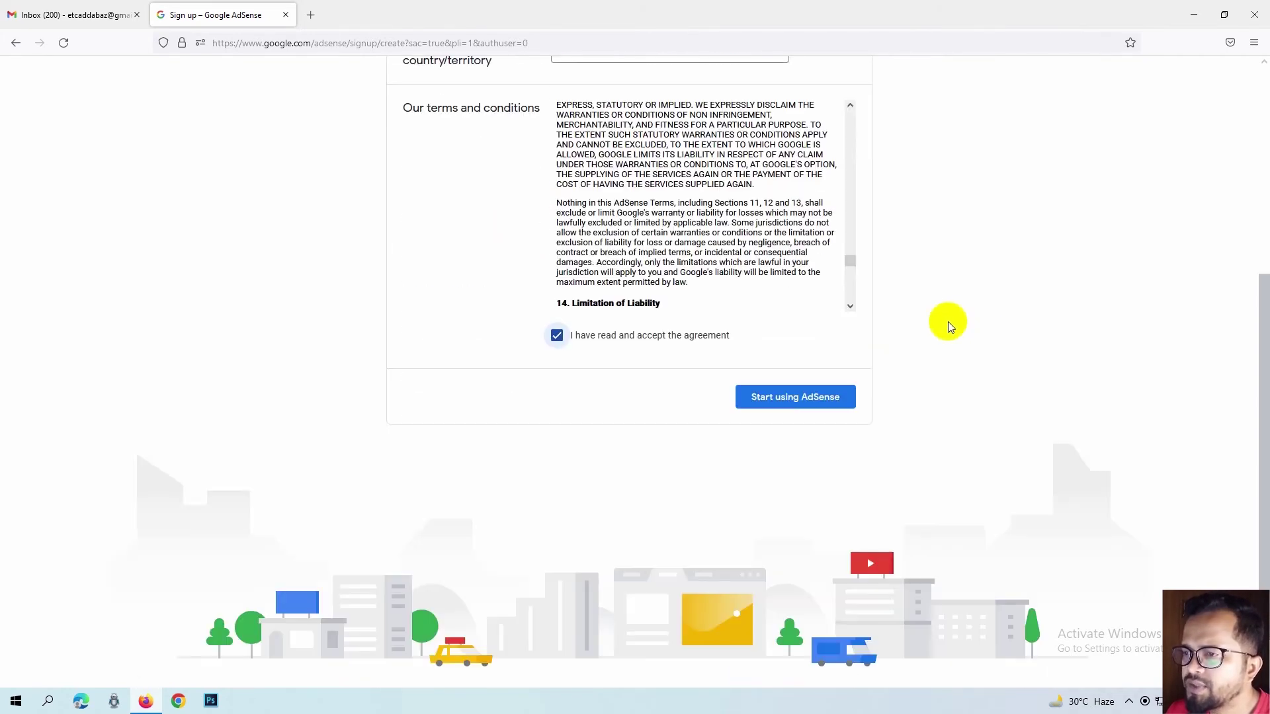
{"action": "scroll", "coordinate": [752, 405], "scroll_direction": "up", "scroll_amount": 3}
{"action": "scroll", "coordinate": [752, 406], "scroll_direction": "down", "scroll_amount": 2}
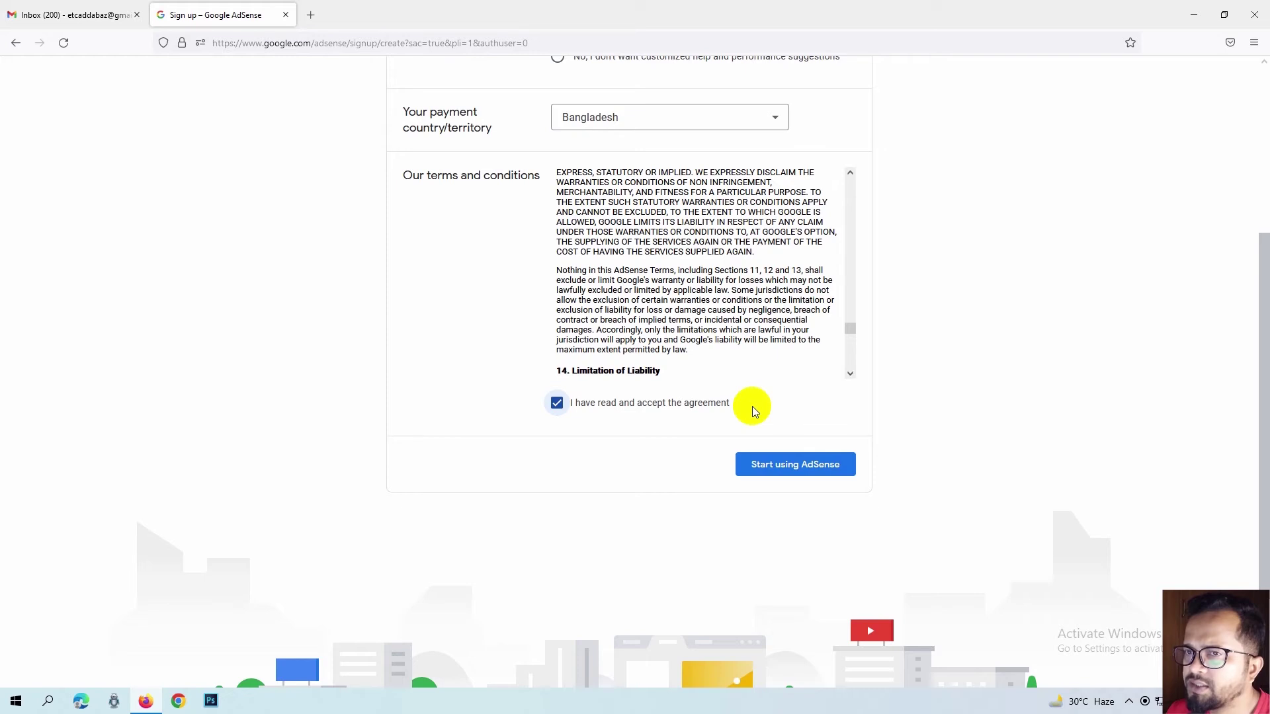
{"action": "left_click", "coordinate": [785, 473]}
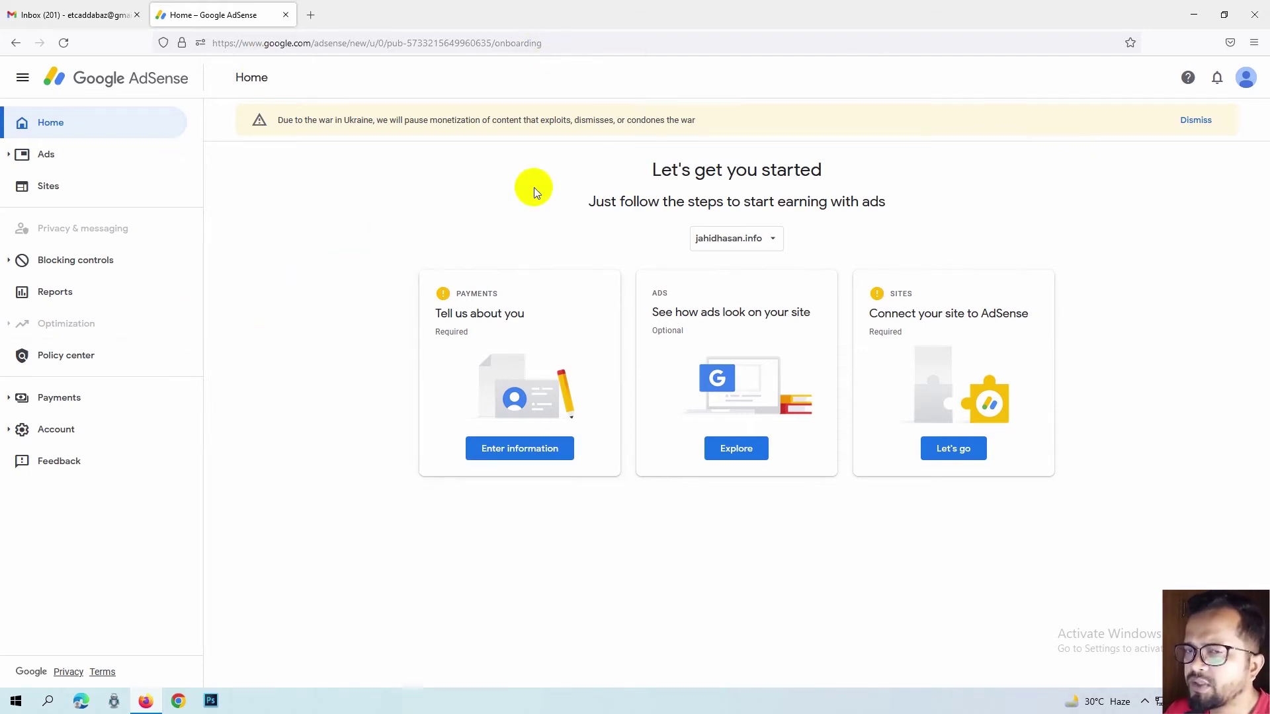
Open the Ads overview, go through the Auto ads introduction to its end and check the registered site's entry
{"action": "left_click", "coordinate": [46, 156]}
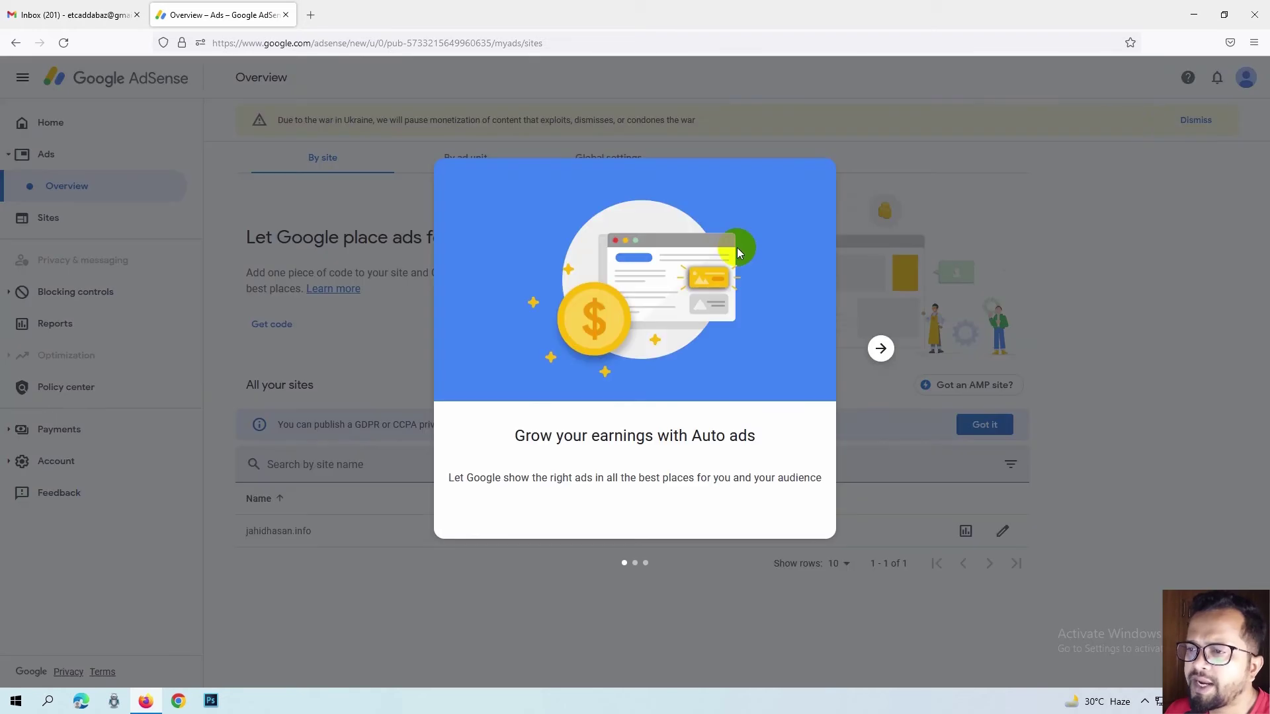
{"action": "left_click", "coordinate": [880, 349]}
{"action": "left_click", "coordinate": [880, 348]}
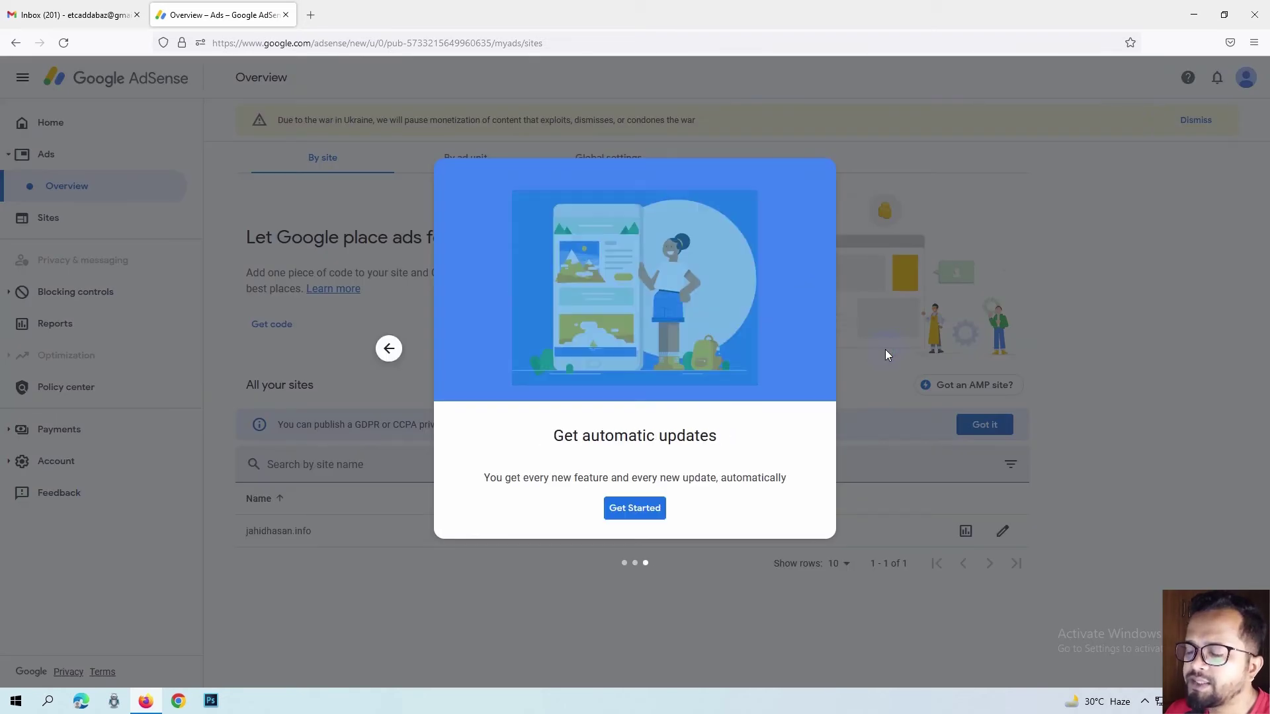
{"action": "left_click", "coordinate": [640, 509]}
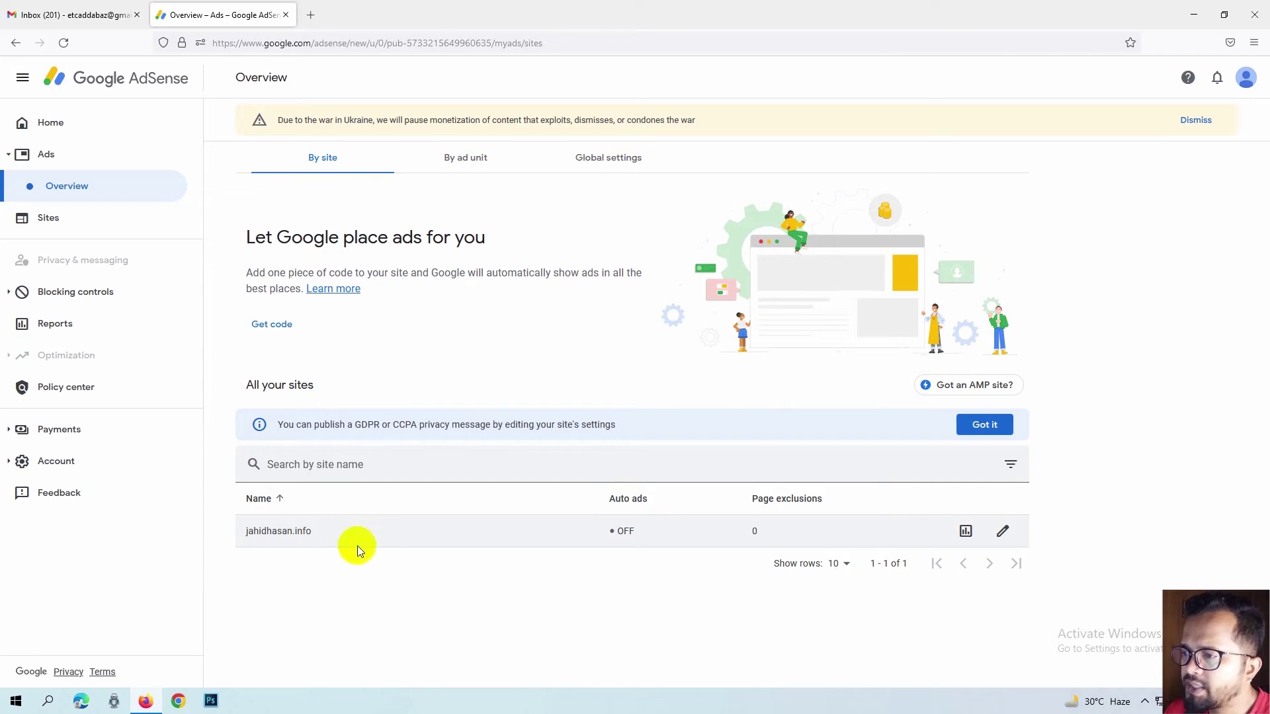
{"action": "left_click_drag", "start_coordinate": [236, 533], "coordinate": [332, 539]}
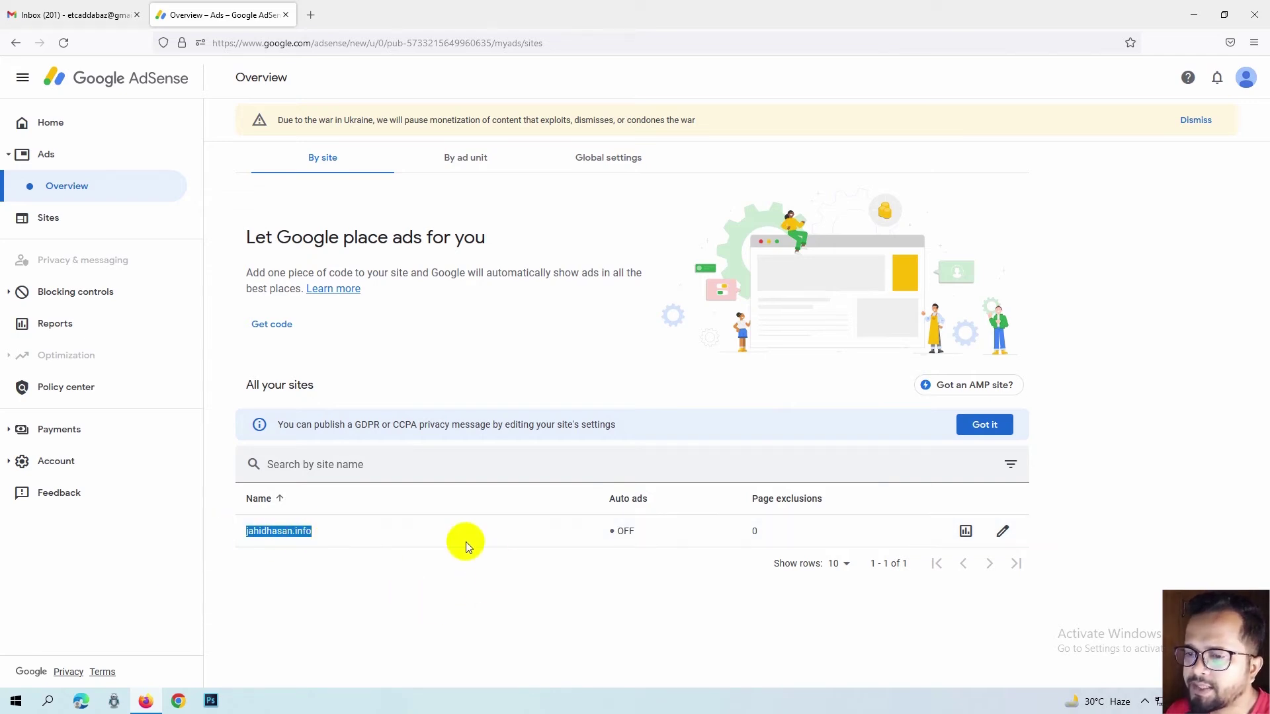
{"action": "left_click", "coordinate": [369, 577]}
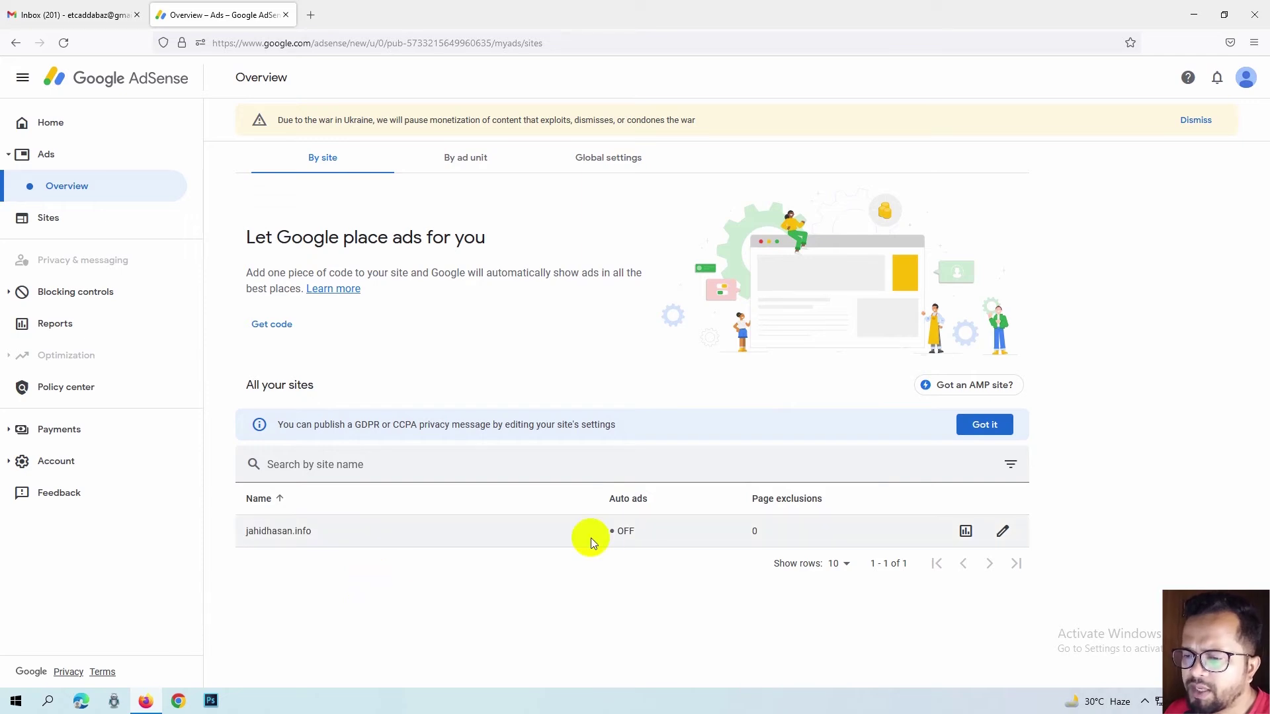
Check the Auto ads status of the registered site in the site list
{"action": "left_click_drag", "start_coordinate": [596, 533], "coordinate": [633, 534]}
{"action": "left_click", "coordinate": [629, 536]}
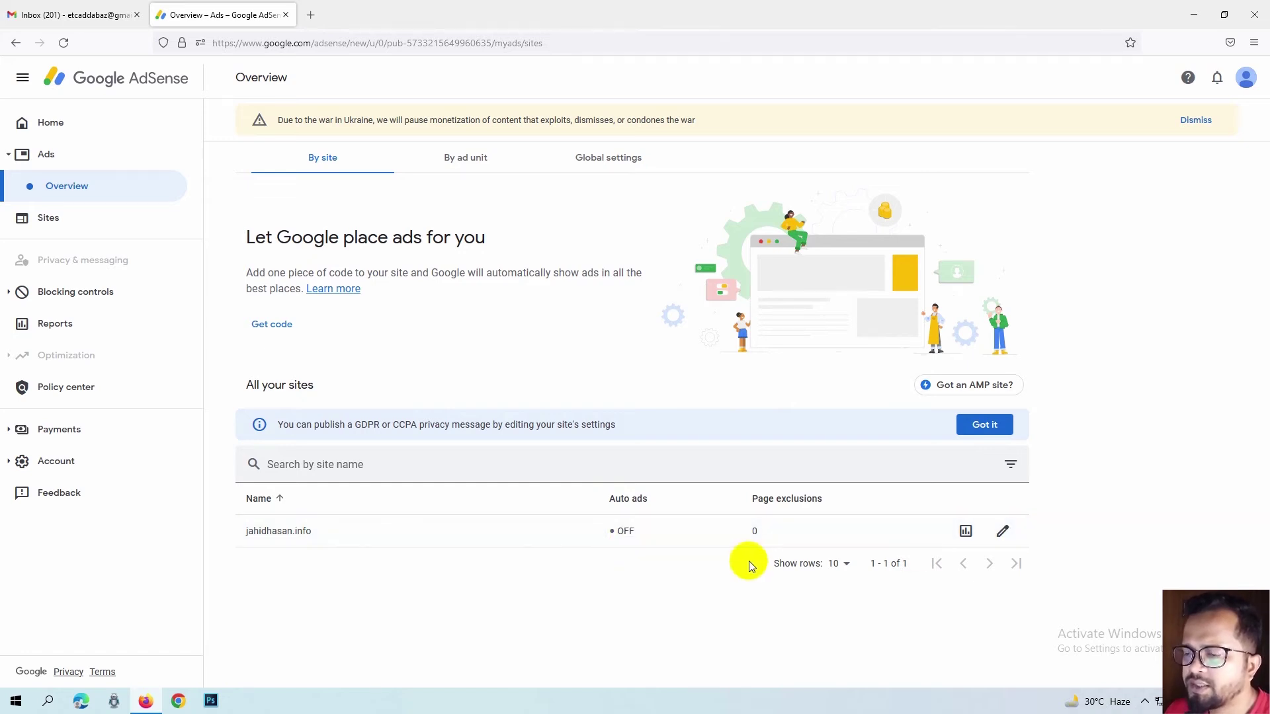
{"action": "left_click_drag", "start_coordinate": [607, 531], "coordinate": [653, 542]}
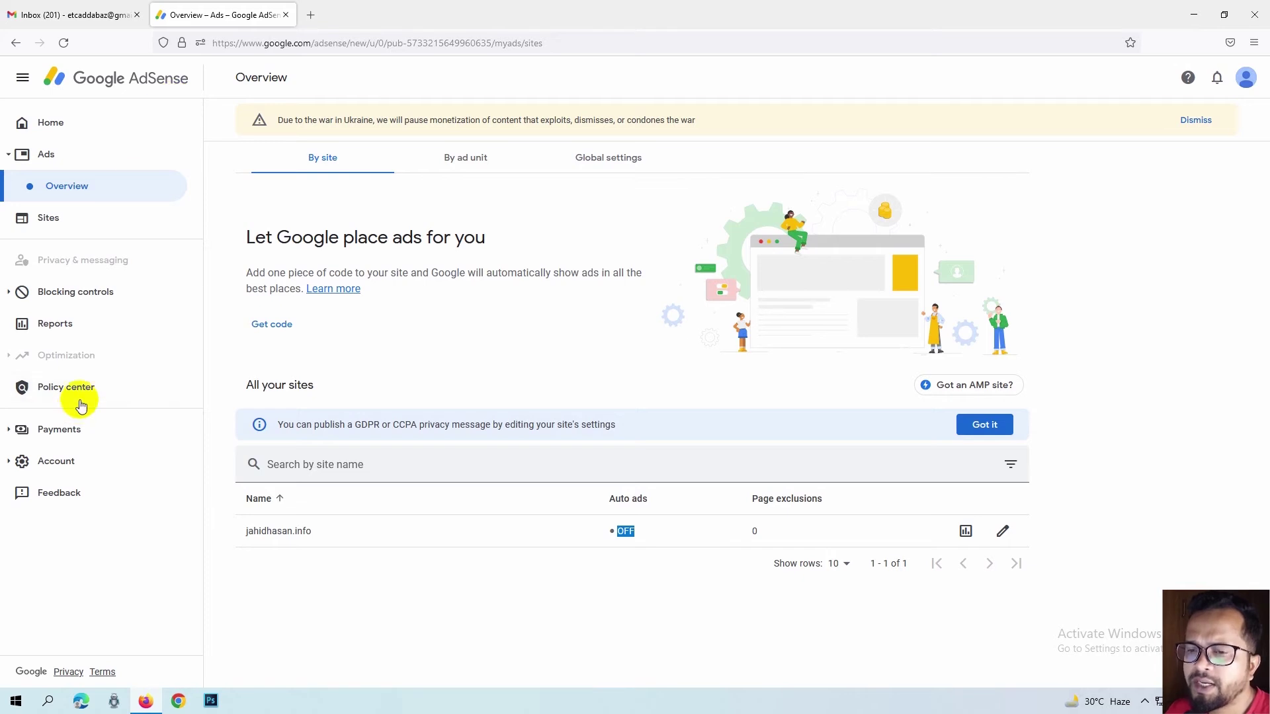
{"action": "left_click", "coordinate": [1145, 701]}
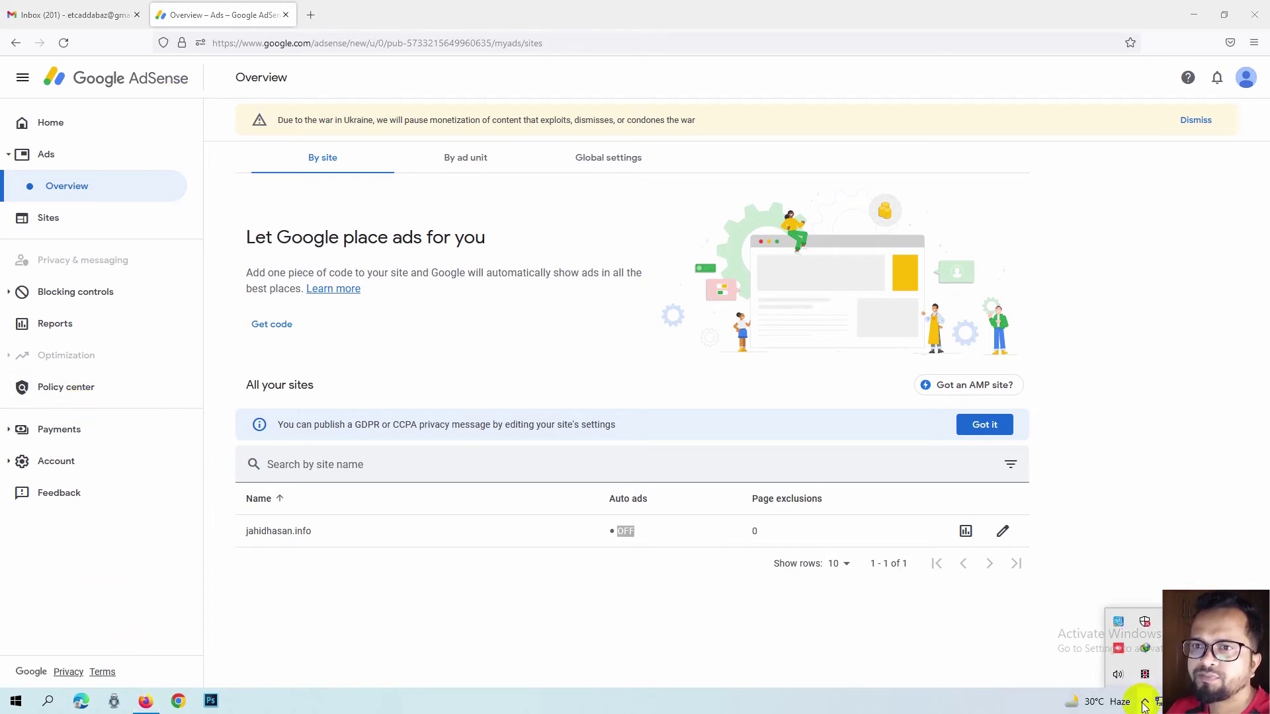
{"action": "left_click", "coordinate": [1145, 675]}
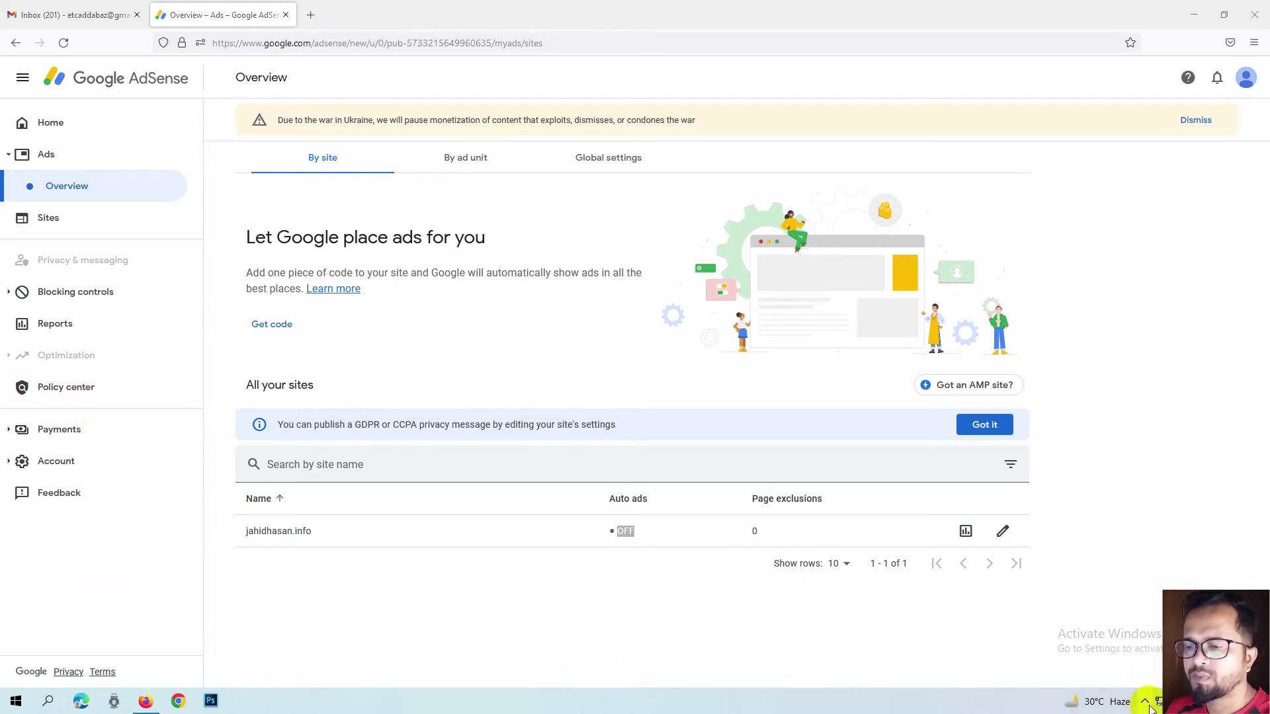
{"action": "left_click", "coordinate": [1146, 703]}
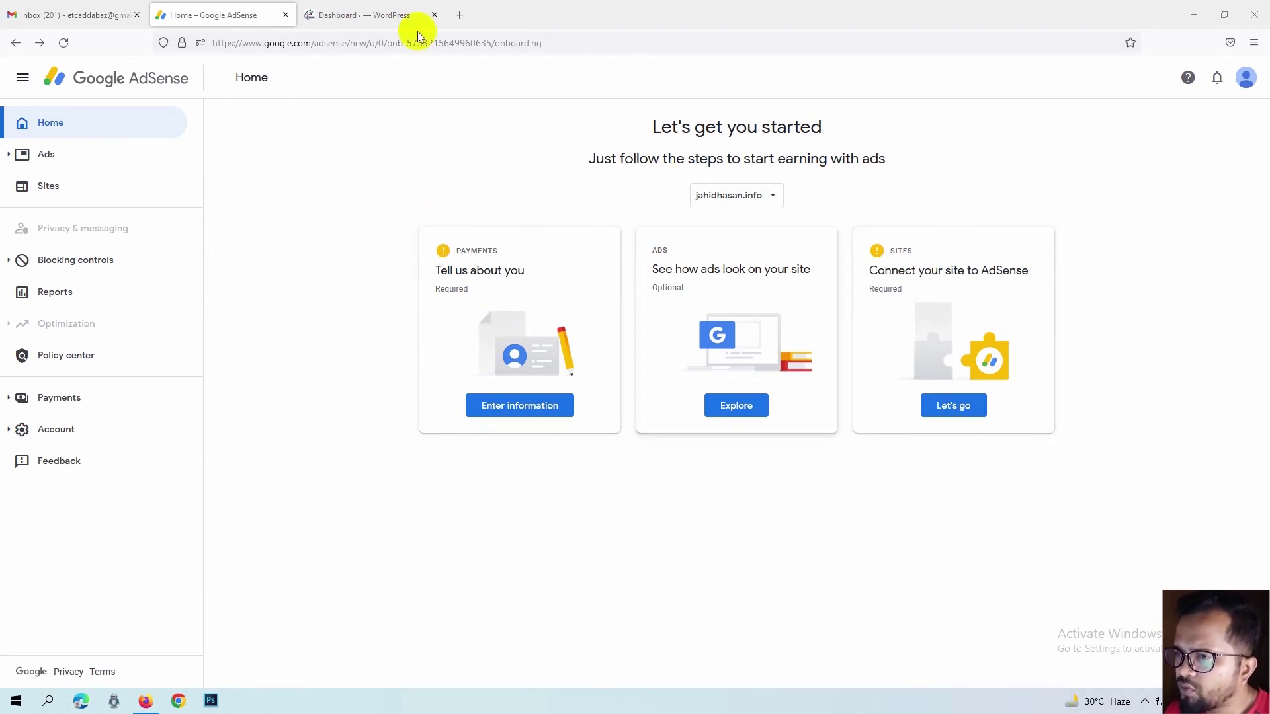
Switch to the website's WordPress dashboard and look over its contents
{"action": "left_click", "coordinate": [373, 14]}
{"action": "scroll", "coordinate": [157, 395], "scroll_direction": "down", "scroll_amount": 5}
{"action": "scroll", "coordinate": [157, 395], "scroll_direction": "up", "scroll_amount": 5}
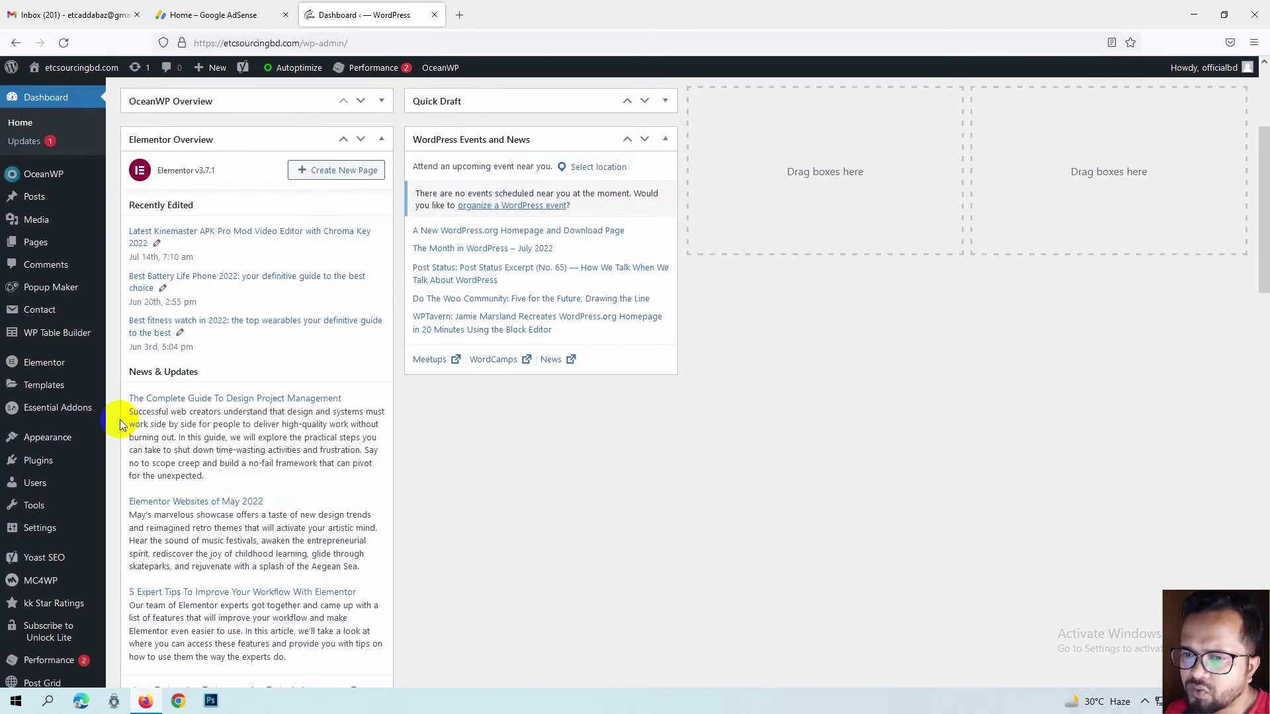
Return to AdSense, open the setup for connecting the site to AdSense and copy its AdSense code
{"action": "left_click", "coordinate": [221, 15]}
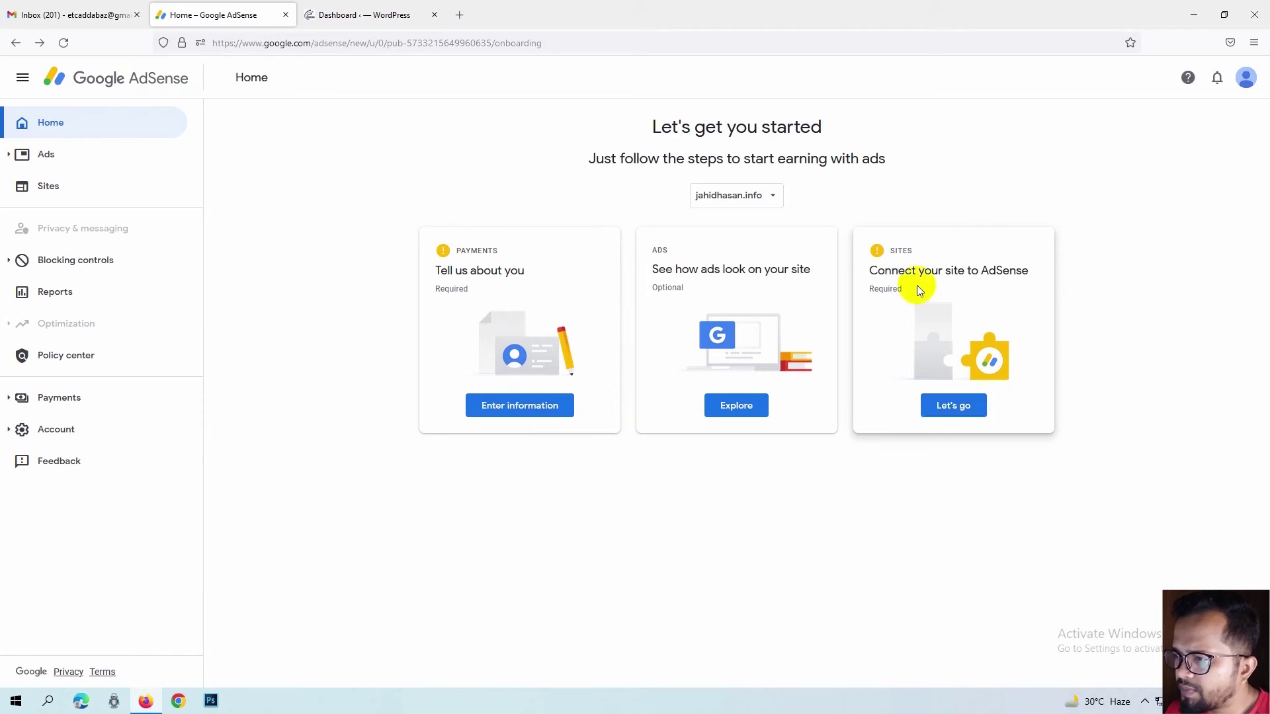
{"action": "left_click_drag", "start_coordinate": [878, 270], "coordinate": [1024, 268]}
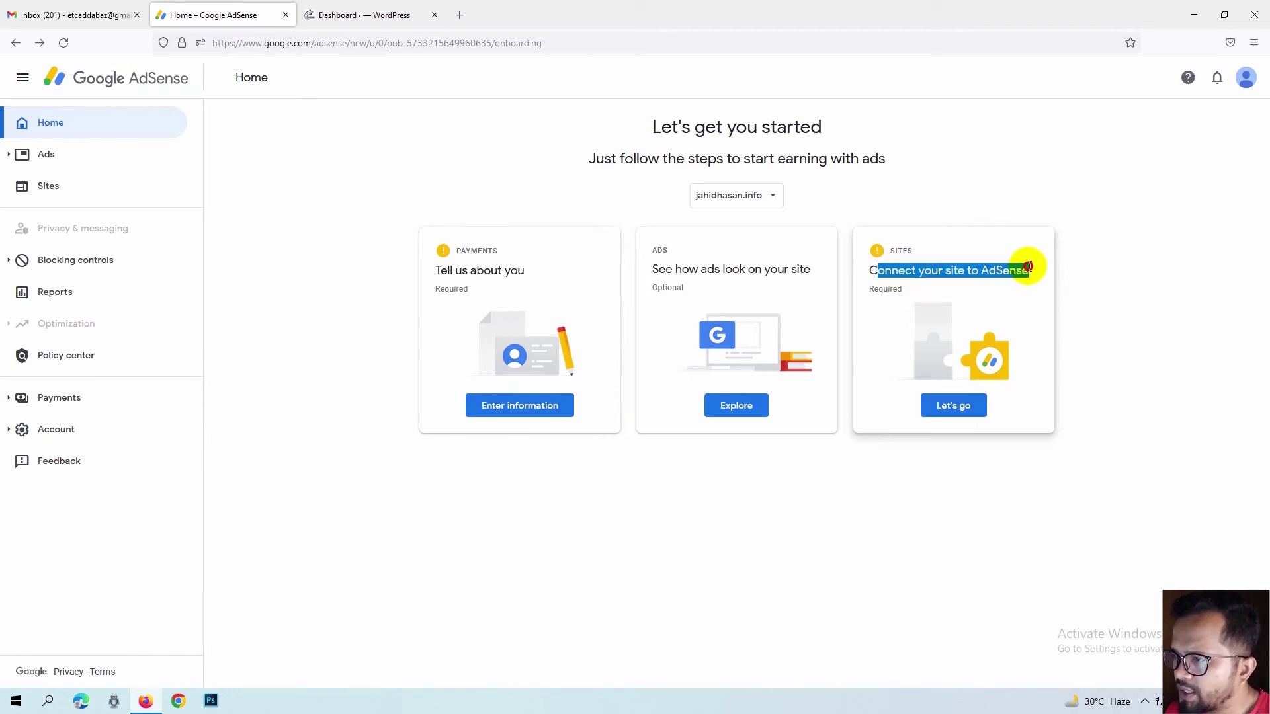
{"action": "left_click_drag", "start_coordinate": [907, 291], "coordinate": [868, 289]}
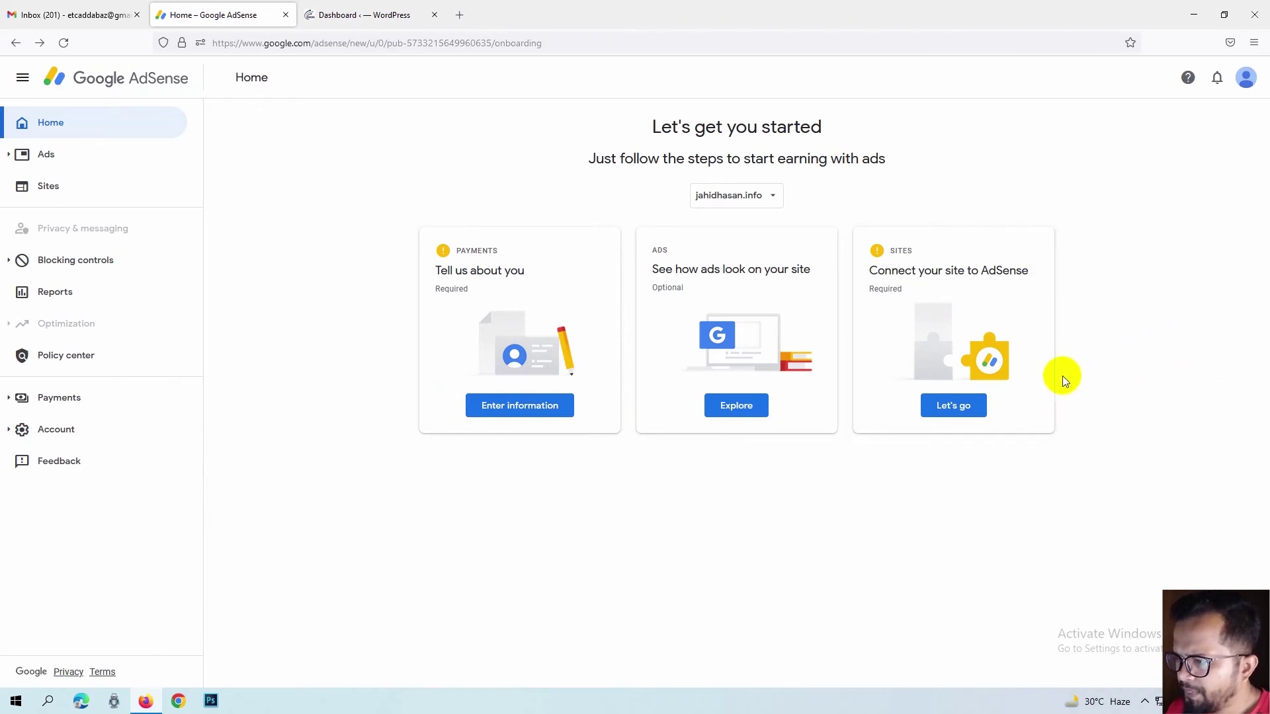
{"action": "left_click", "coordinate": [958, 407]}
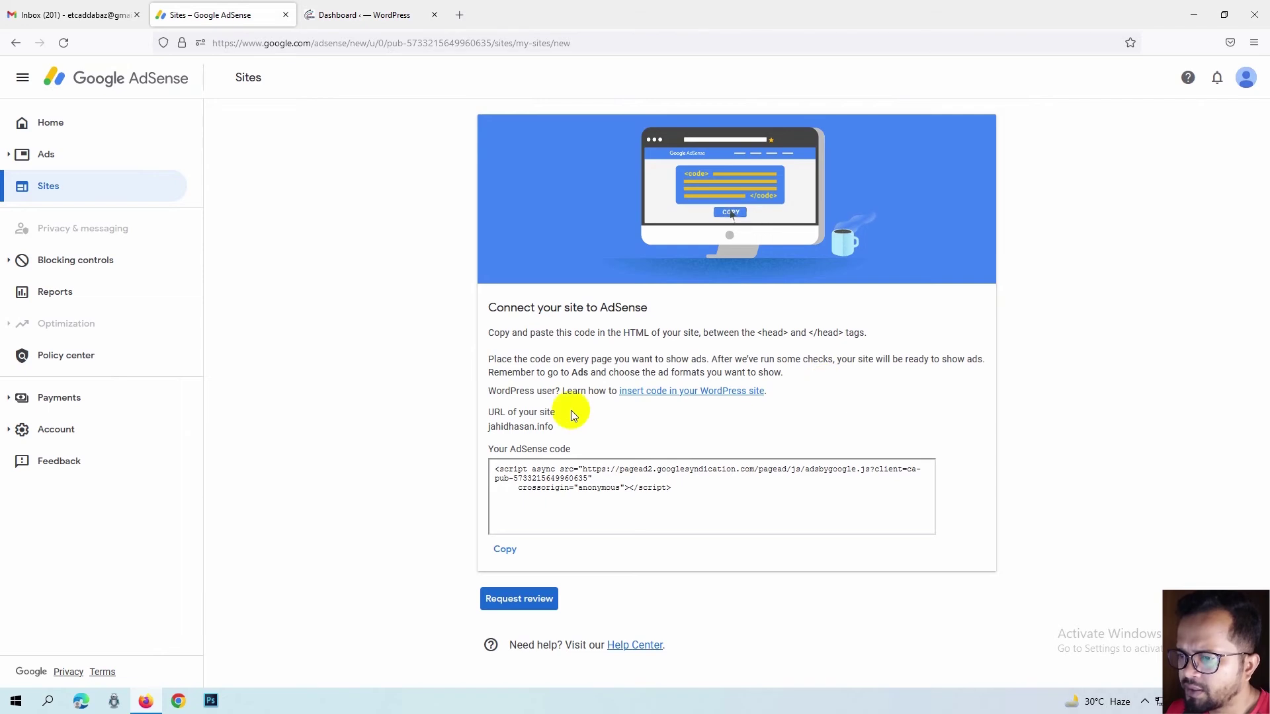
{"action": "left_click_drag", "start_coordinate": [668, 487], "coordinate": [488, 454]}
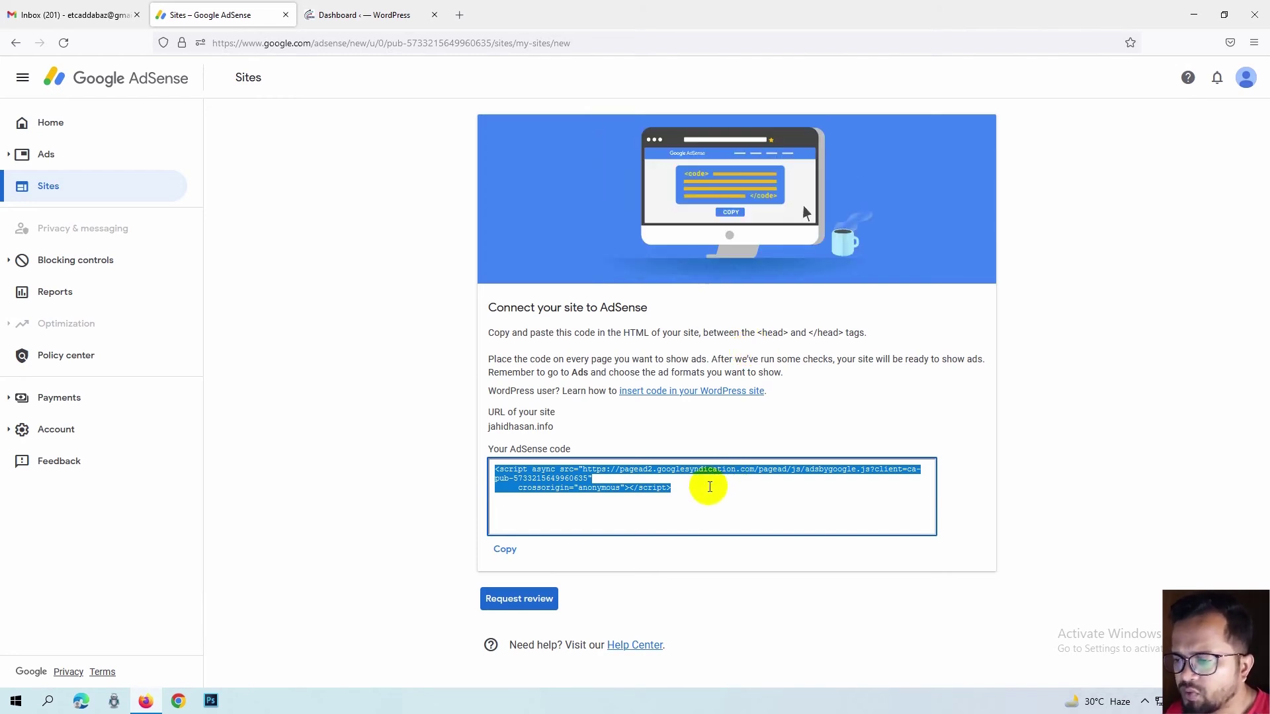
{"action": "left_click", "coordinate": [705, 487]}
{"action": "left_click", "coordinate": [507, 552]}
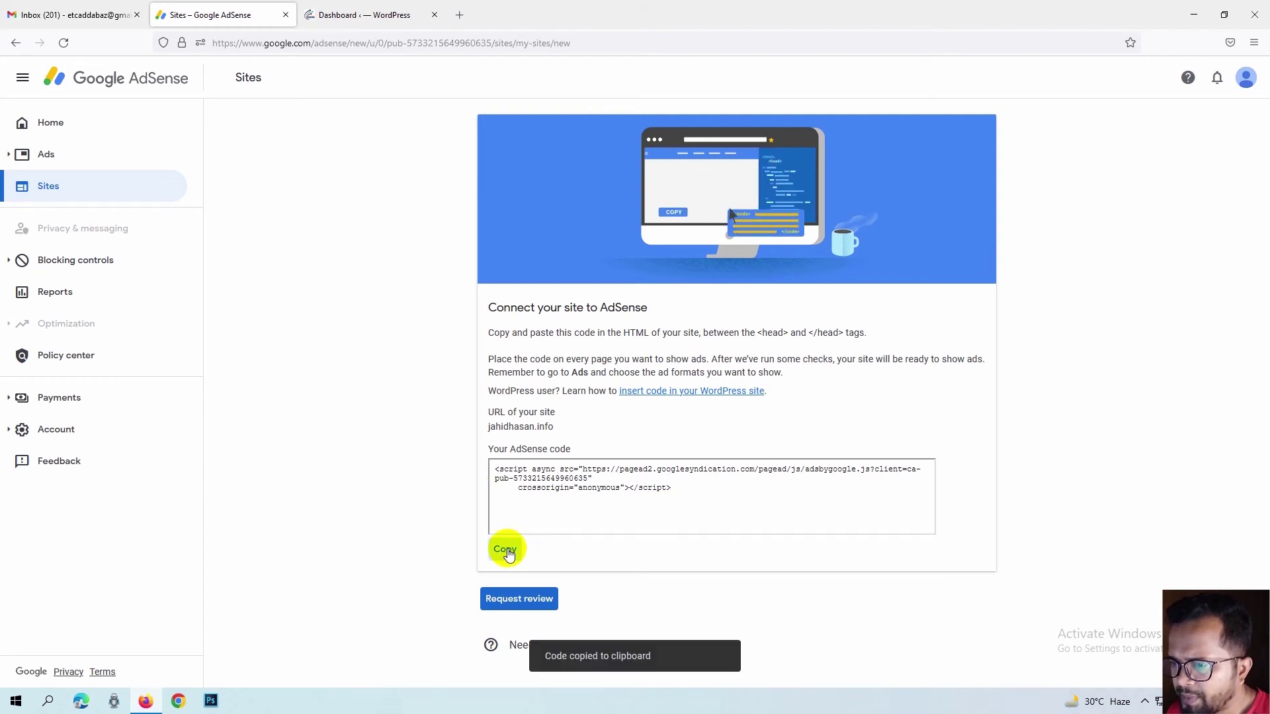
Switch to the WordPress dashboard and open the Theme File Editor
{"action": "left_click", "coordinate": [365, 14]}
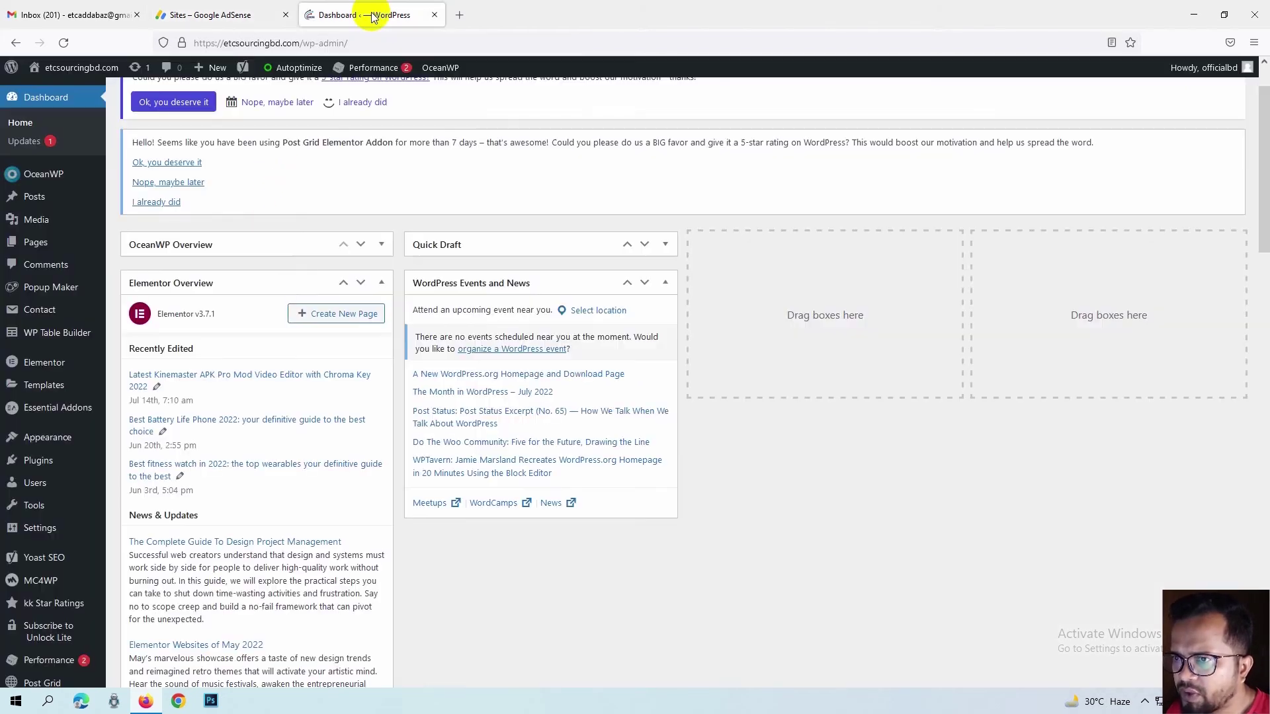
{"action": "scroll", "coordinate": [515, 356], "scroll_direction": "down", "scroll_amount": 5}
{"action": "scroll", "coordinate": [517, 356], "scroll_direction": "up", "scroll_amount": 5}
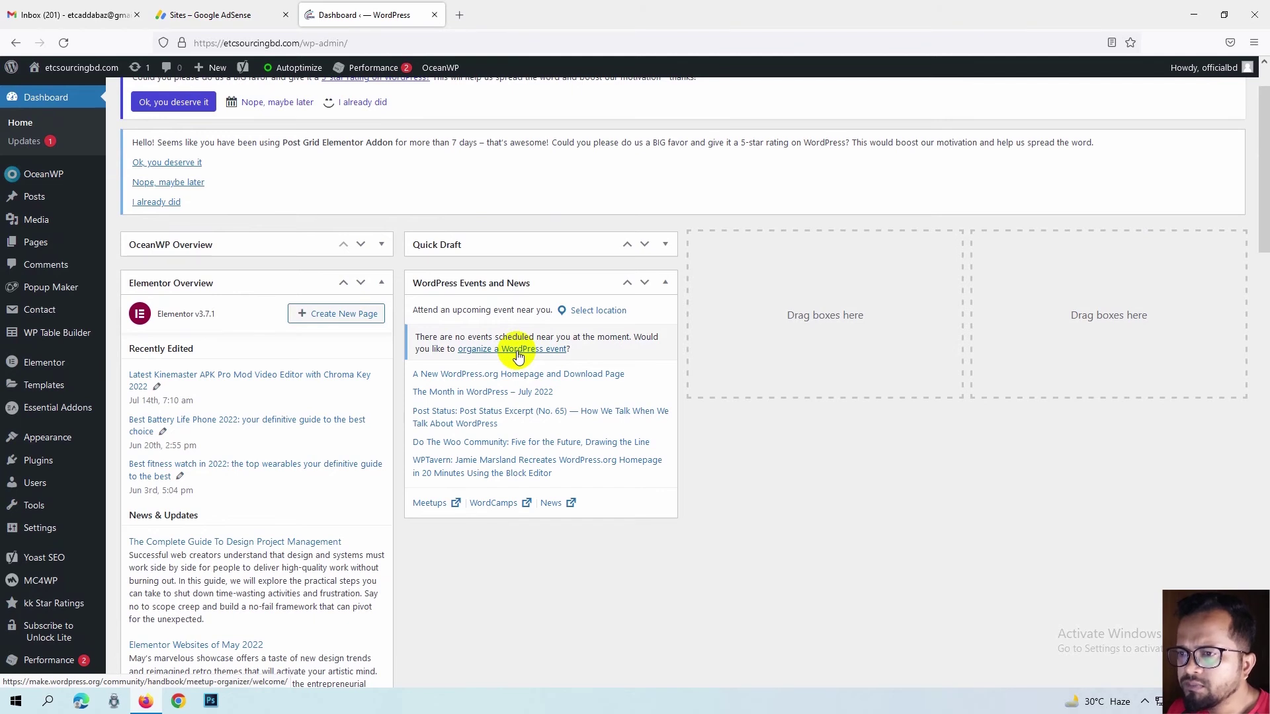
{"action": "scroll", "coordinate": [518, 356], "scroll_direction": "up", "scroll_amount": 1}
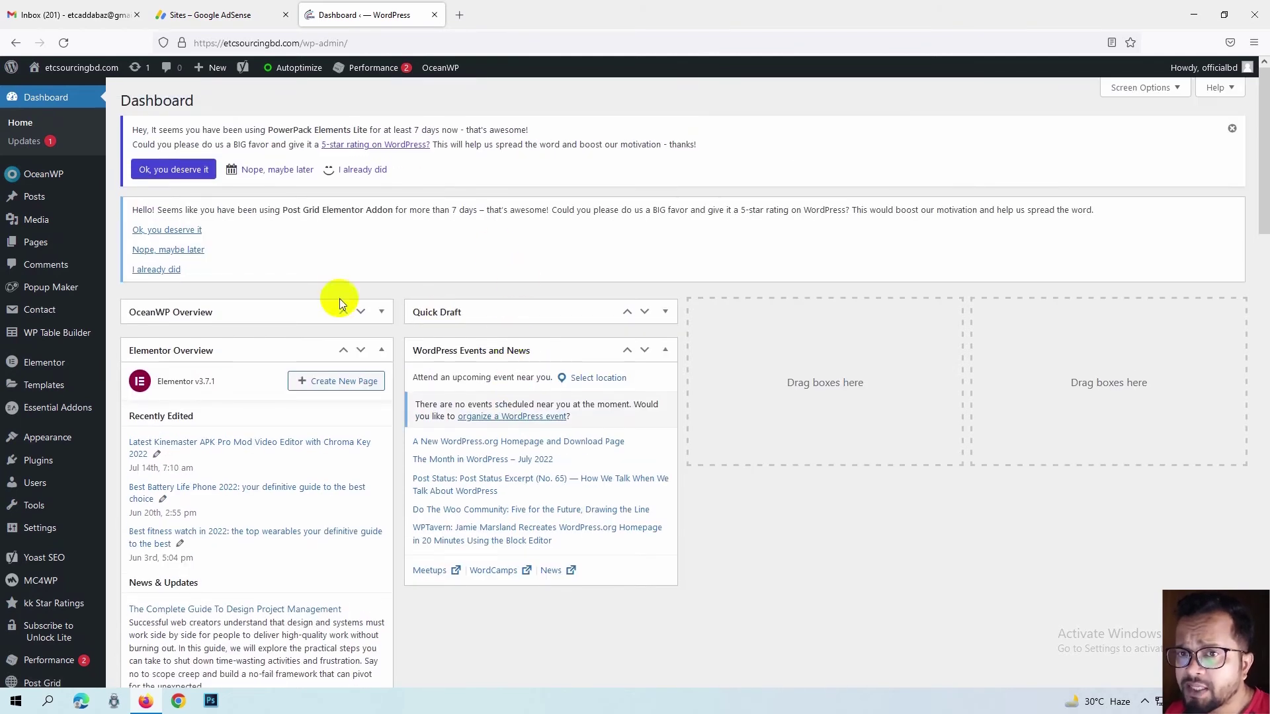
{"action": "scroll", "coordinate": [351, 311], "scroll_direction": "down", "scroll_amount": 5}
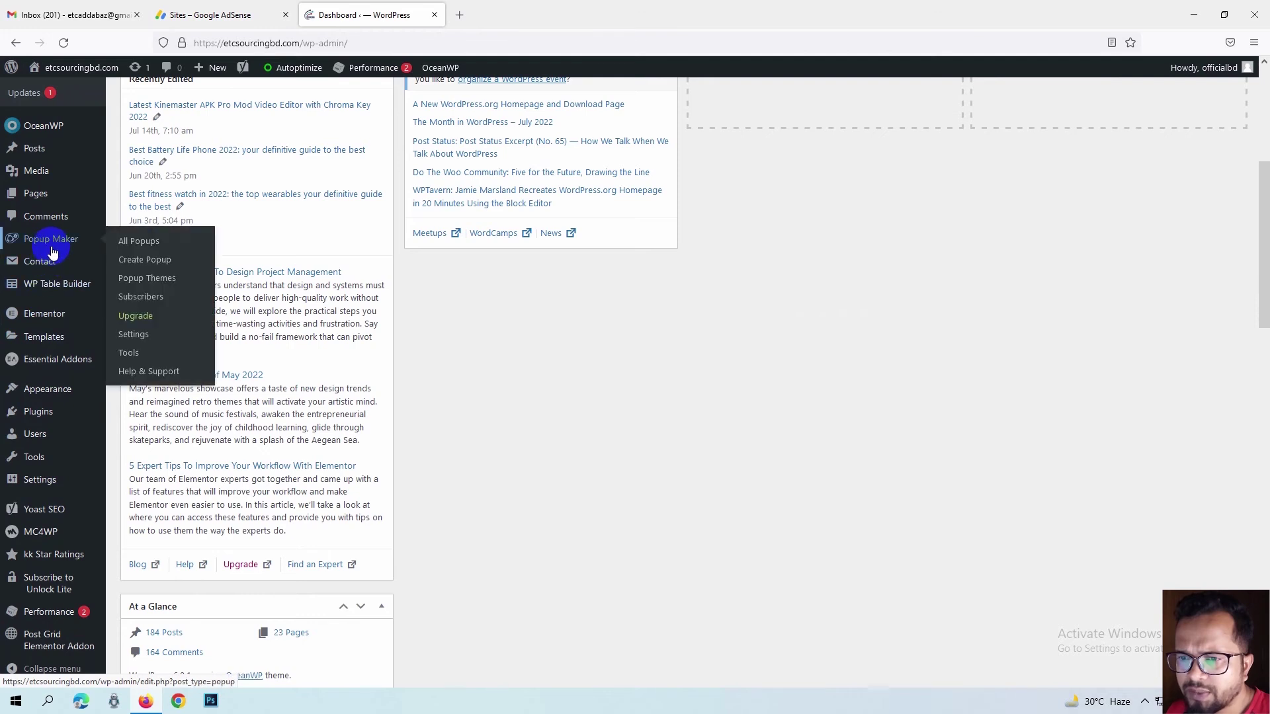
{"action": "mouse_move", "coordinate": [49, 396]}
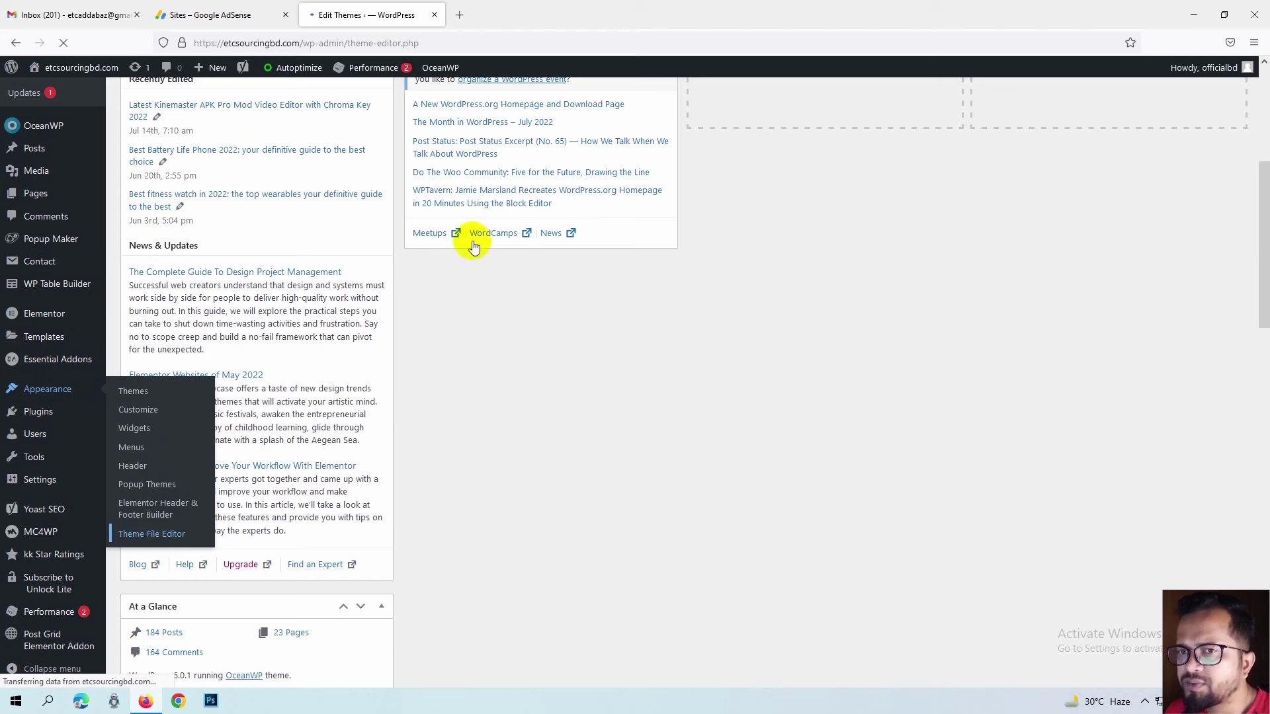
Go back to AdSense and copy the whole AdSense code snippet again
{"action": "left_click", "coordinate": [225, 14]}
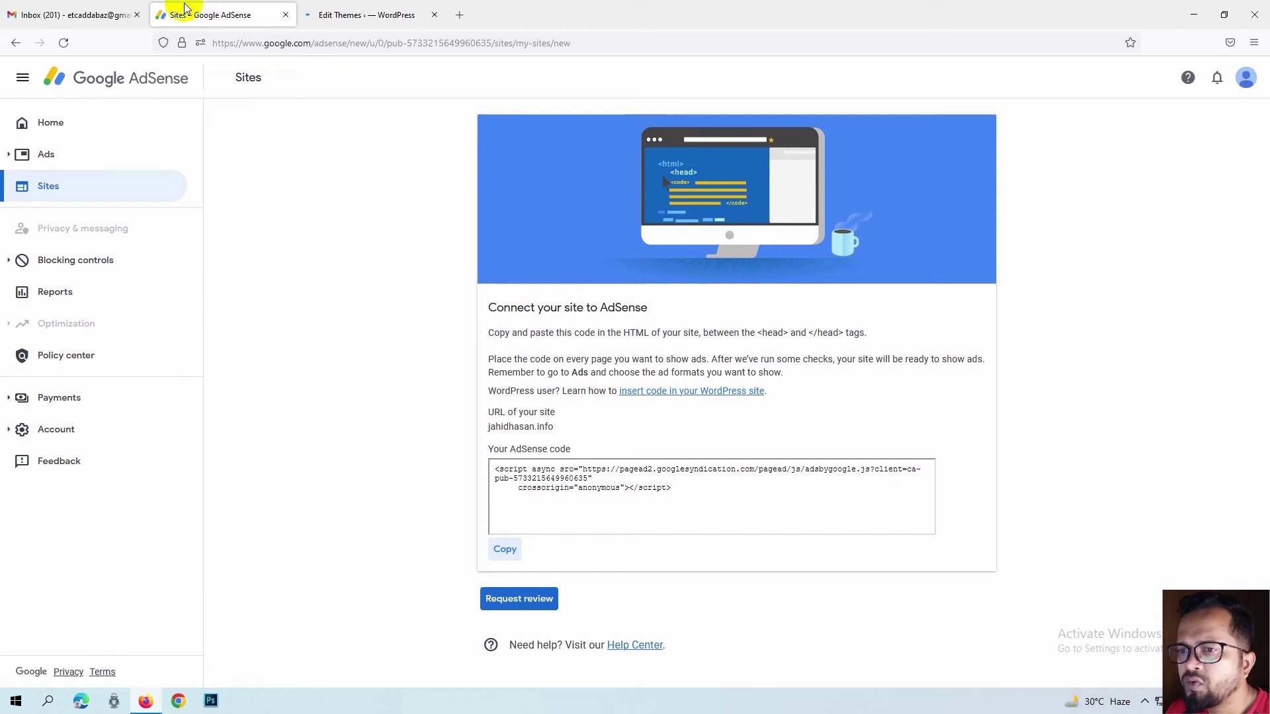
{"action": "left_click", "coordinate": [678, 489]}
{"action": "left_click_drag", "start_coordinate": [678, 490], "coordinate": [510, 448]}
{"action": "key", "text": "ctrl+c"}
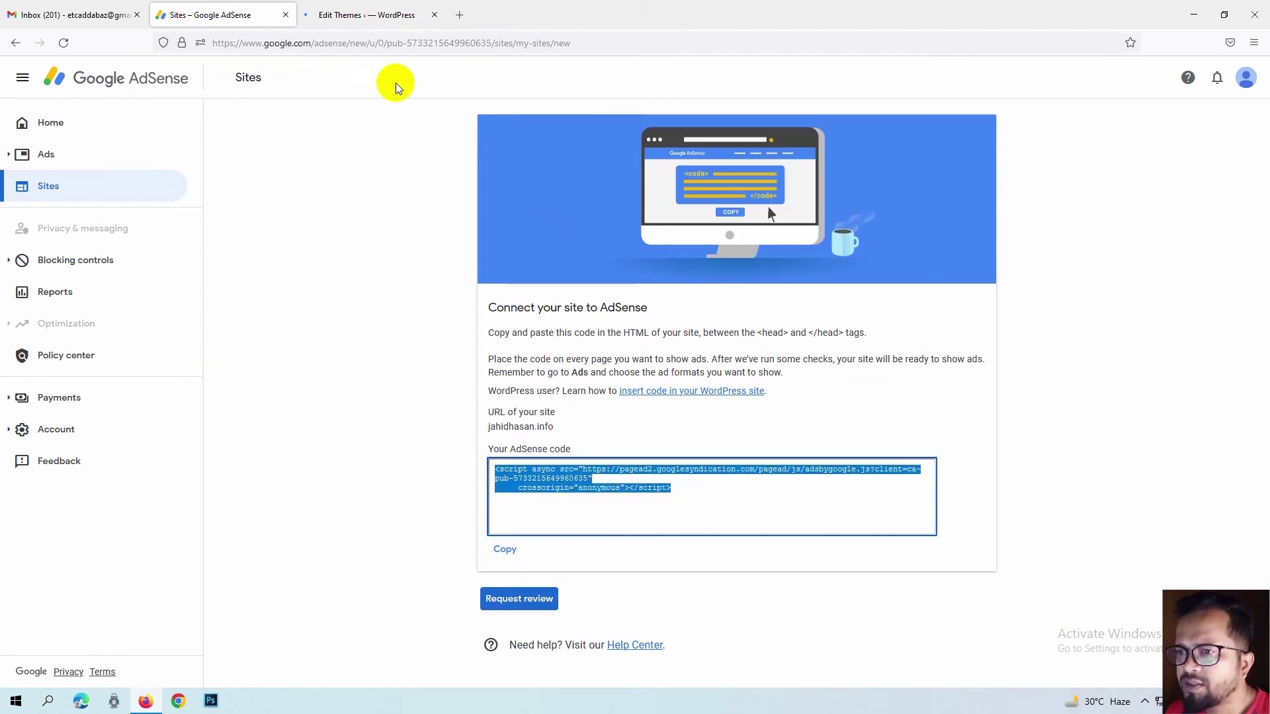
Return to the WordPress theme editor and open the OceanWP theme's header.php file
{"action": "left_click", "coordinate": [371, 16]}
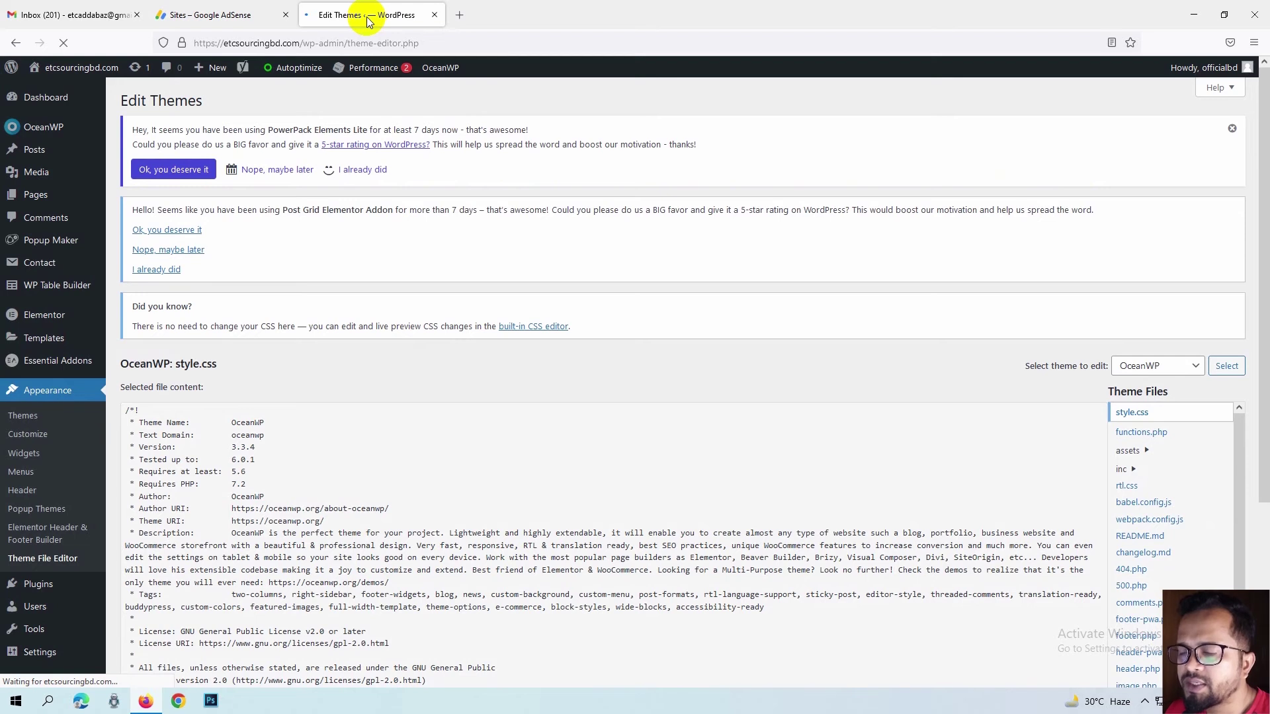
{"action": "scroll", "coordinate": [684, 433], "scroll_direction": "down", "scroll_amount": 3}
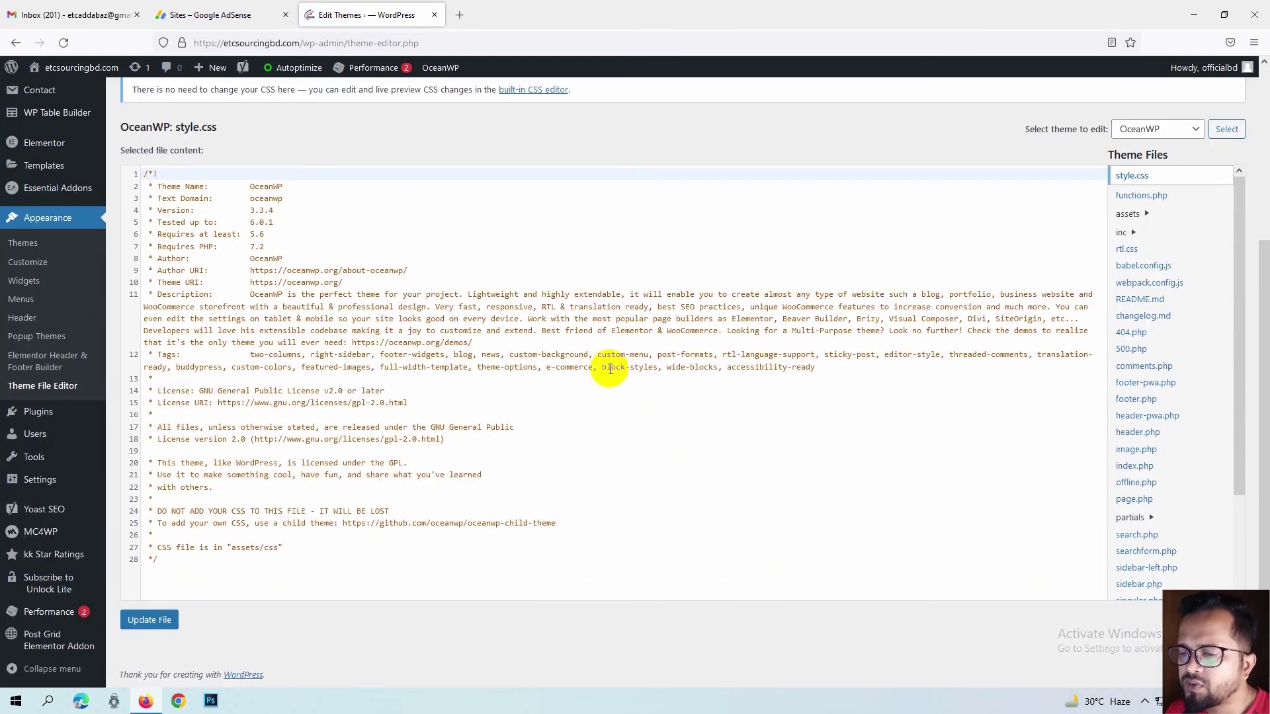
{"action": "scroll", "coordinate": [638, 391], "scroll_direction": "up", "scroll_amount": 3}
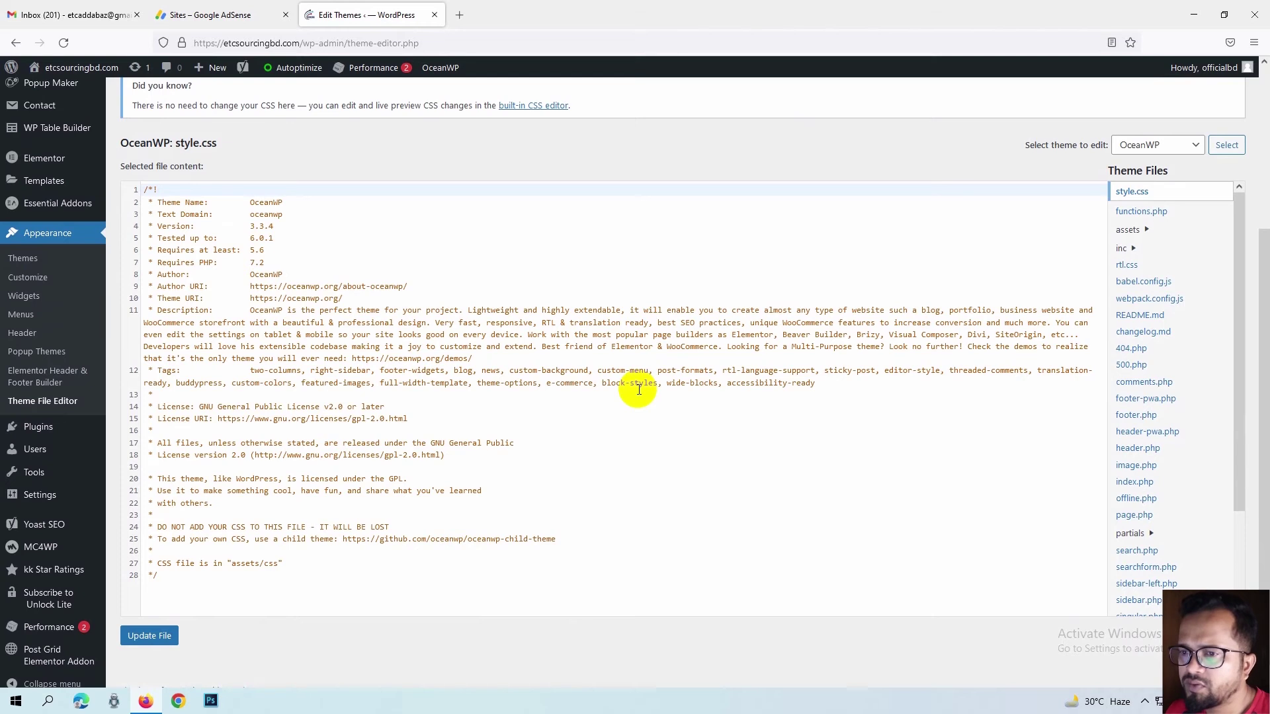
{"action": "scroll", "coordinate": [853, 382], "scroll_direction": "down", "scroll_amount": 2}
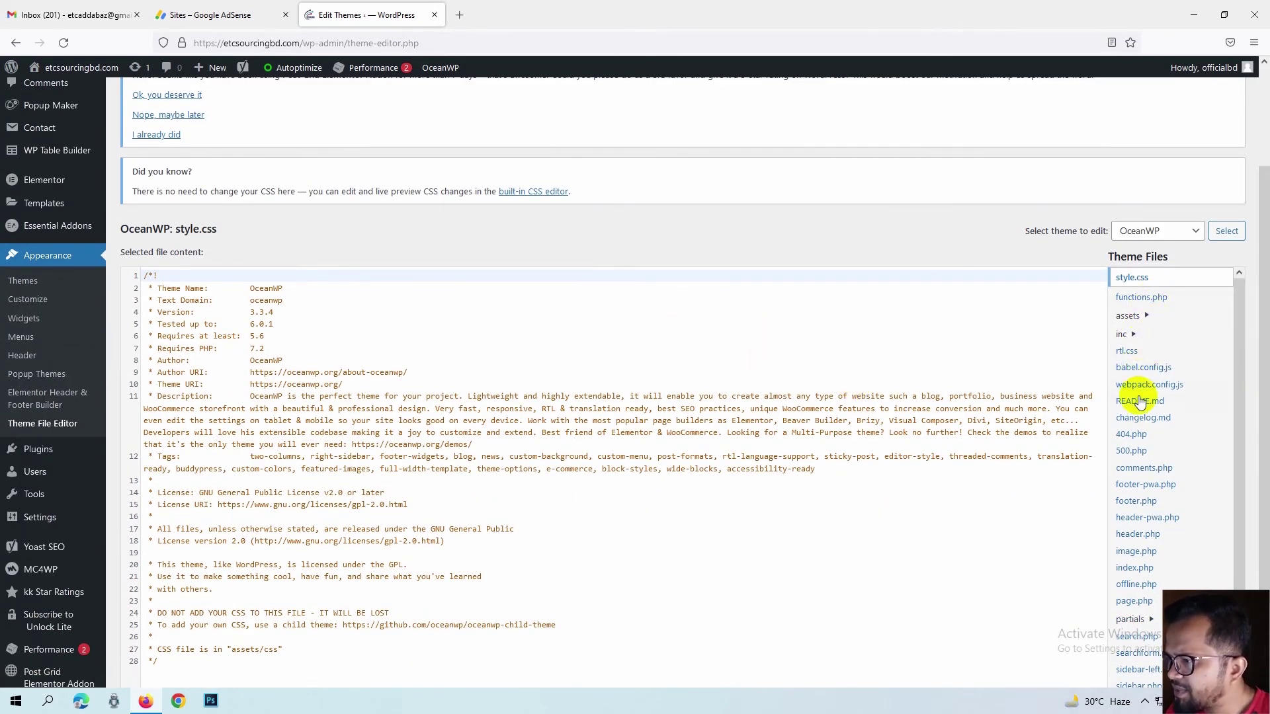
{"action": "scroll", "coordinate": [1141, 404], "scroll_direction": "down", "scroll_amount": 2}
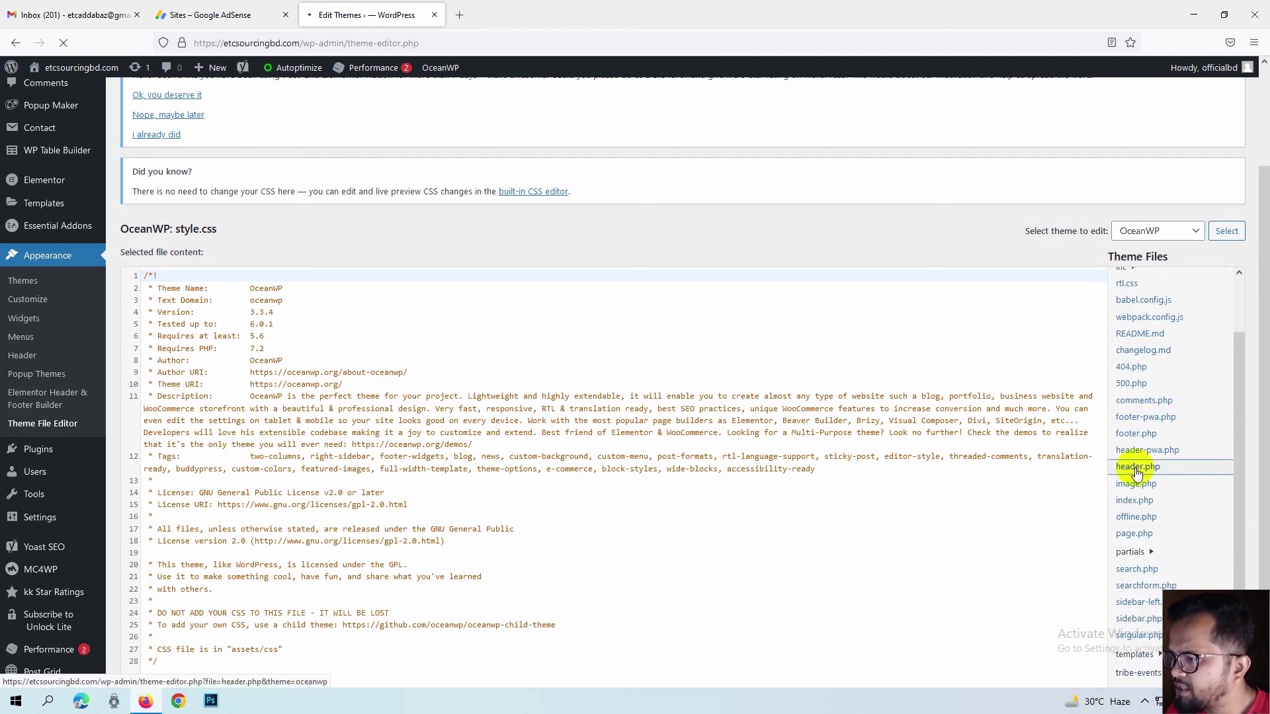
{"action": "left_click", "coordinate": [1137, 467]}
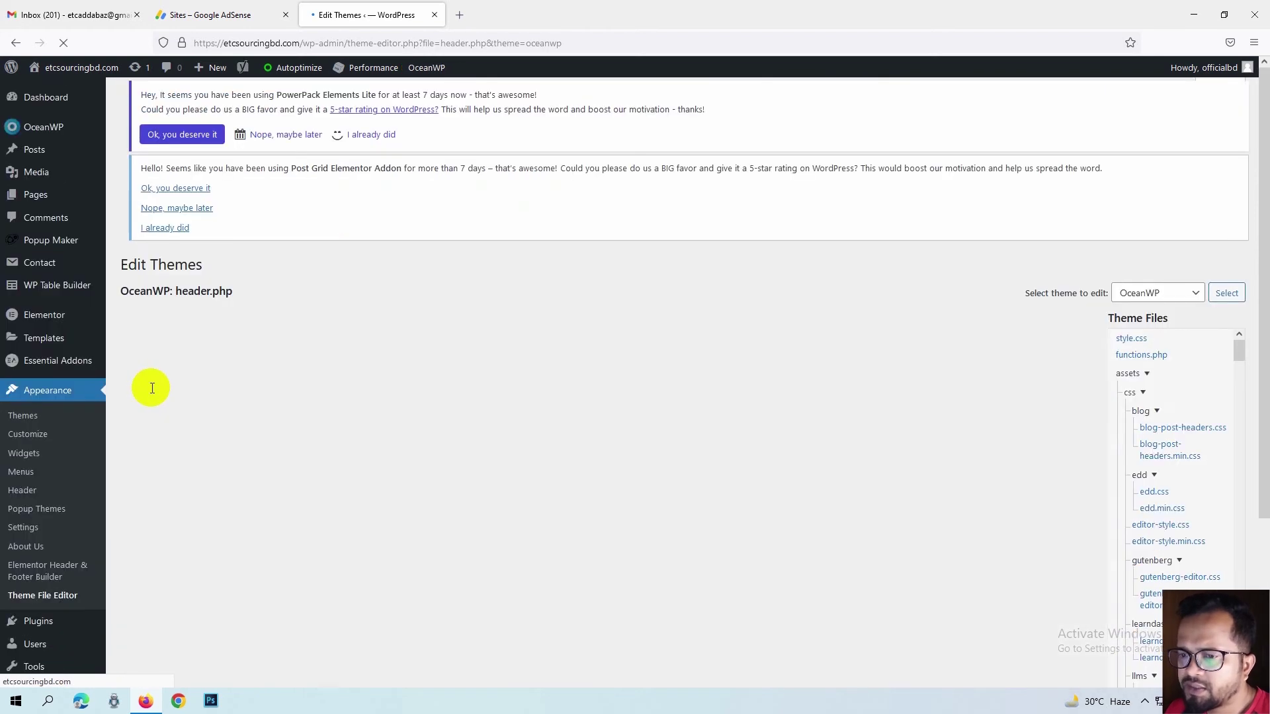
Look through the header.php code and locate the profile link line inside the head section
{"action": "scroll", "coordinate": [945, 346], "scroll_direction": "down", "scroll_amount": 1}
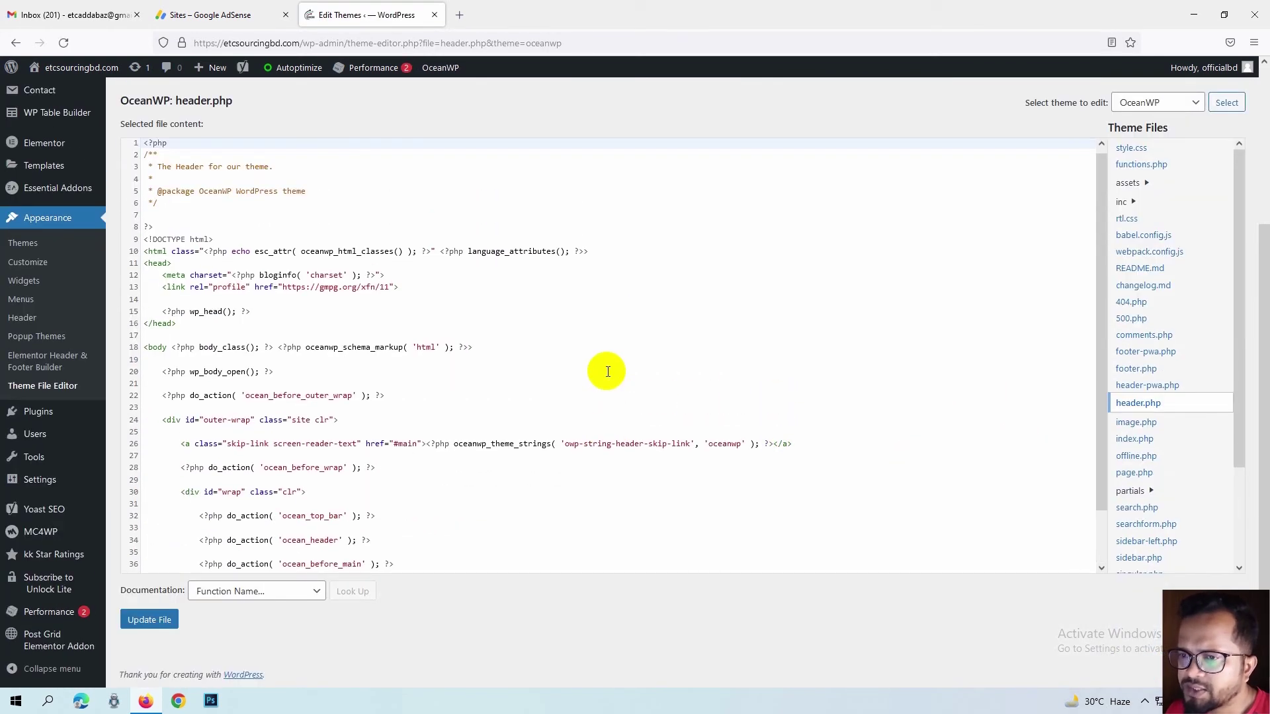
{"action": "scroll", "coordinate": [587, 350], "scroll_direction": "down", "scroll_amount": 3}
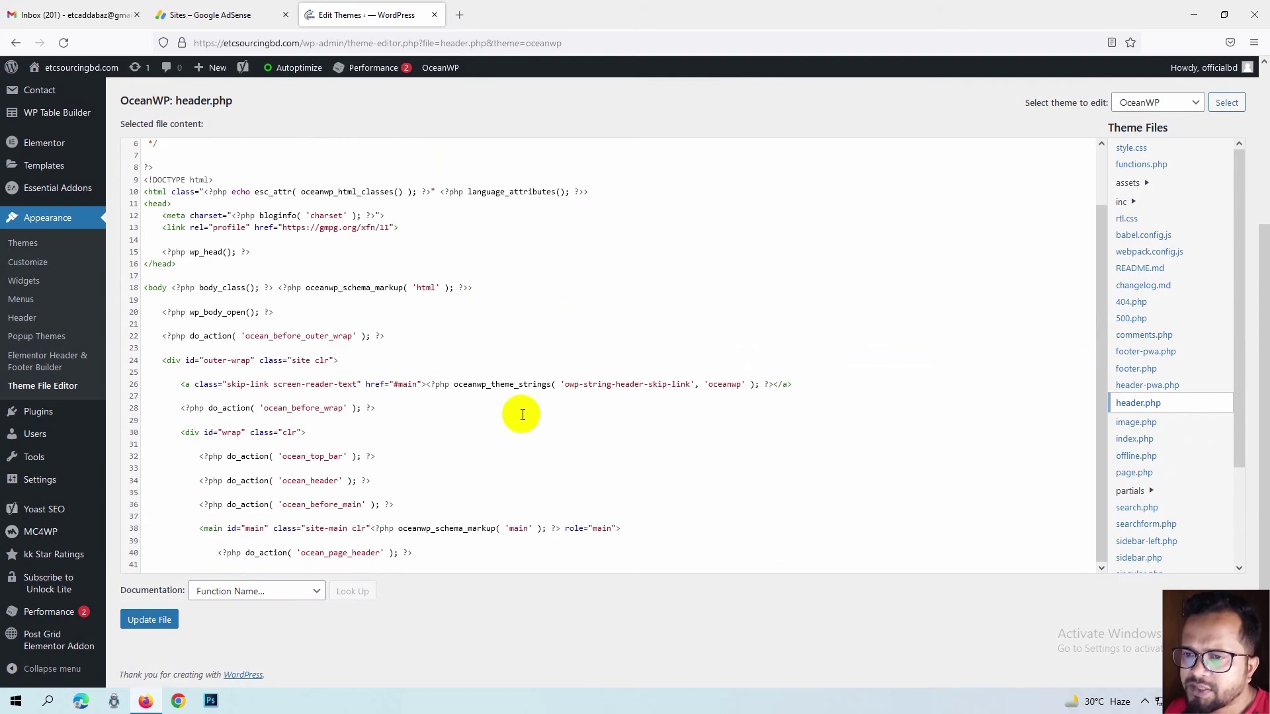
{"action": "left_click_drag", "start_coordinate": [601, 553], "coordinate": [261, 144]}
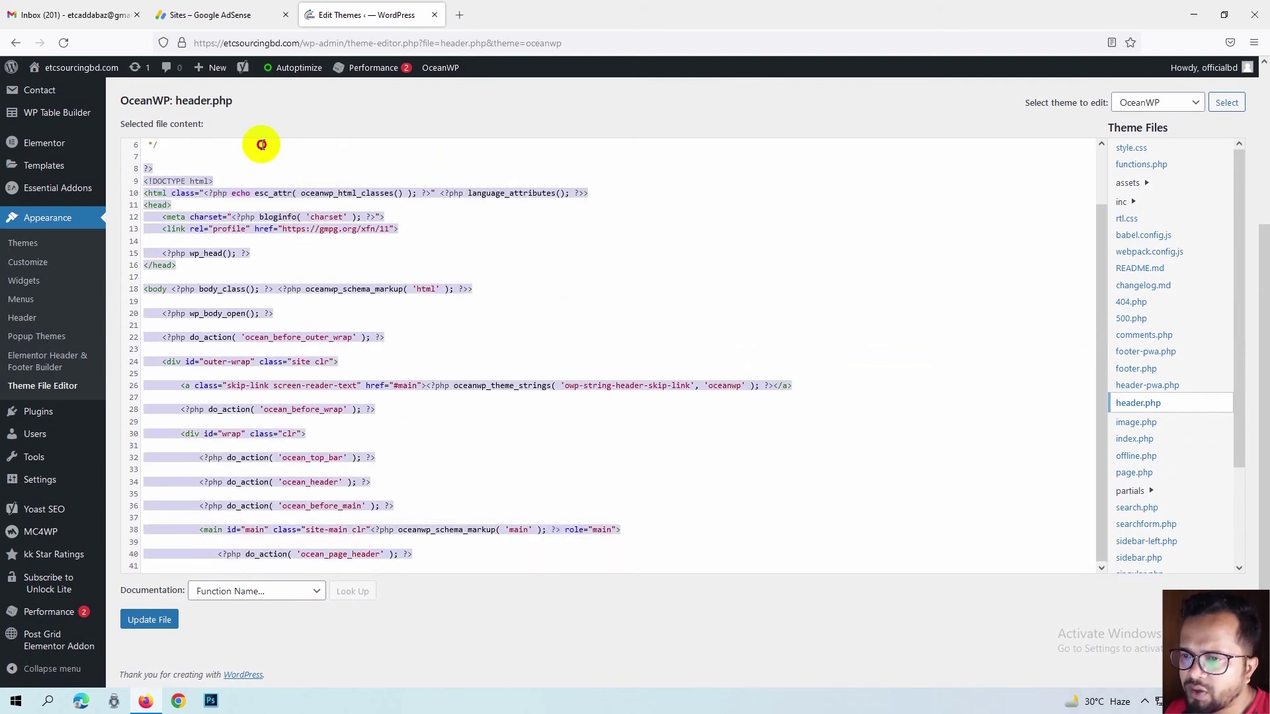
{"action": "scroll", "coordinate": [454, 326], "scroll_direction": "up", "scroll_amount": 2}
{"action": "left_click", "coordinate": [436, 210]}
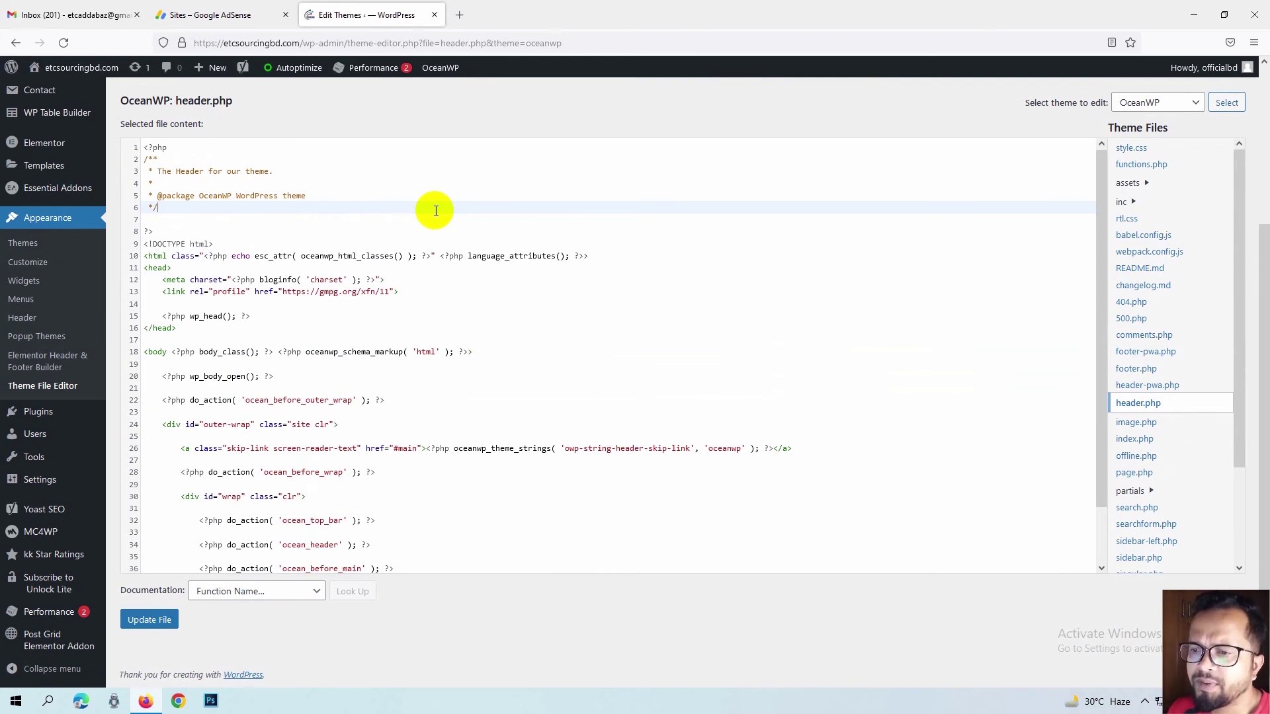
{"action": "left_click", "coordinate": [417, 288]}
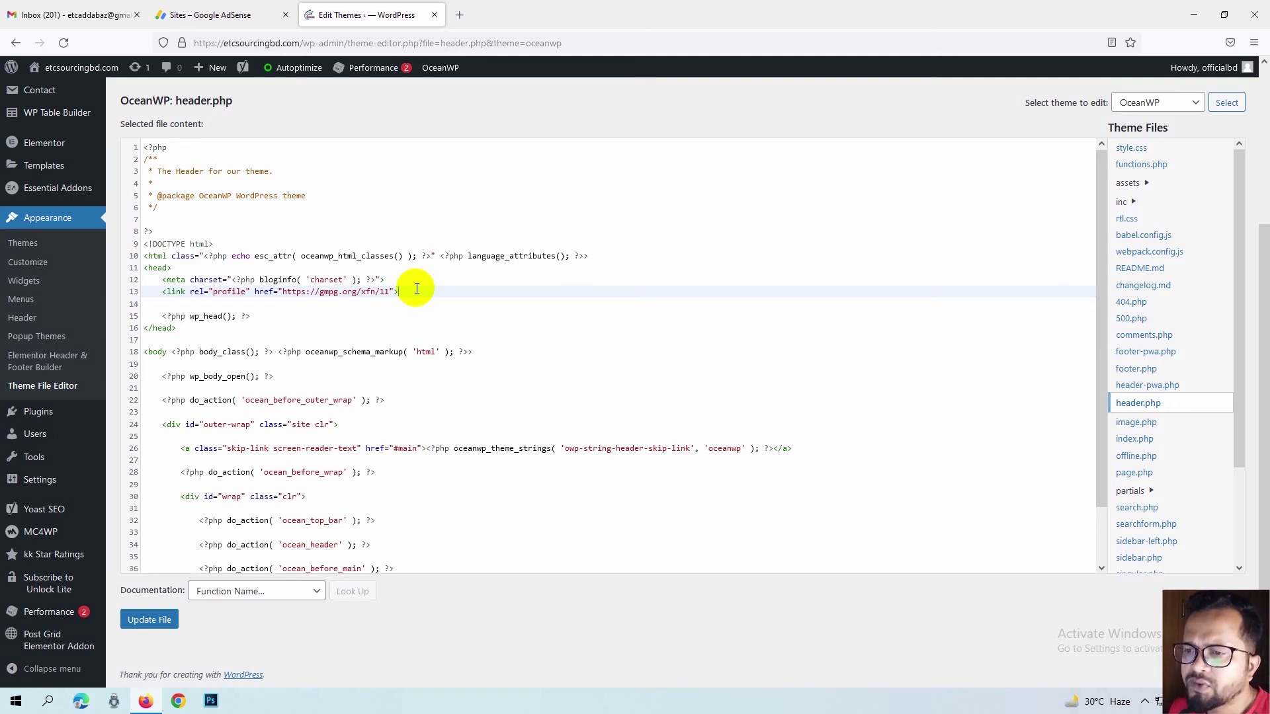
Copy the site's AdSense code from the AdSense connection page to the clipboard
{"action": "left_click", "coordinate": [251, 20]}
{"action": "left_click_drag", "start_coordinate": [658, 496], "coordinate": [492, 459]}
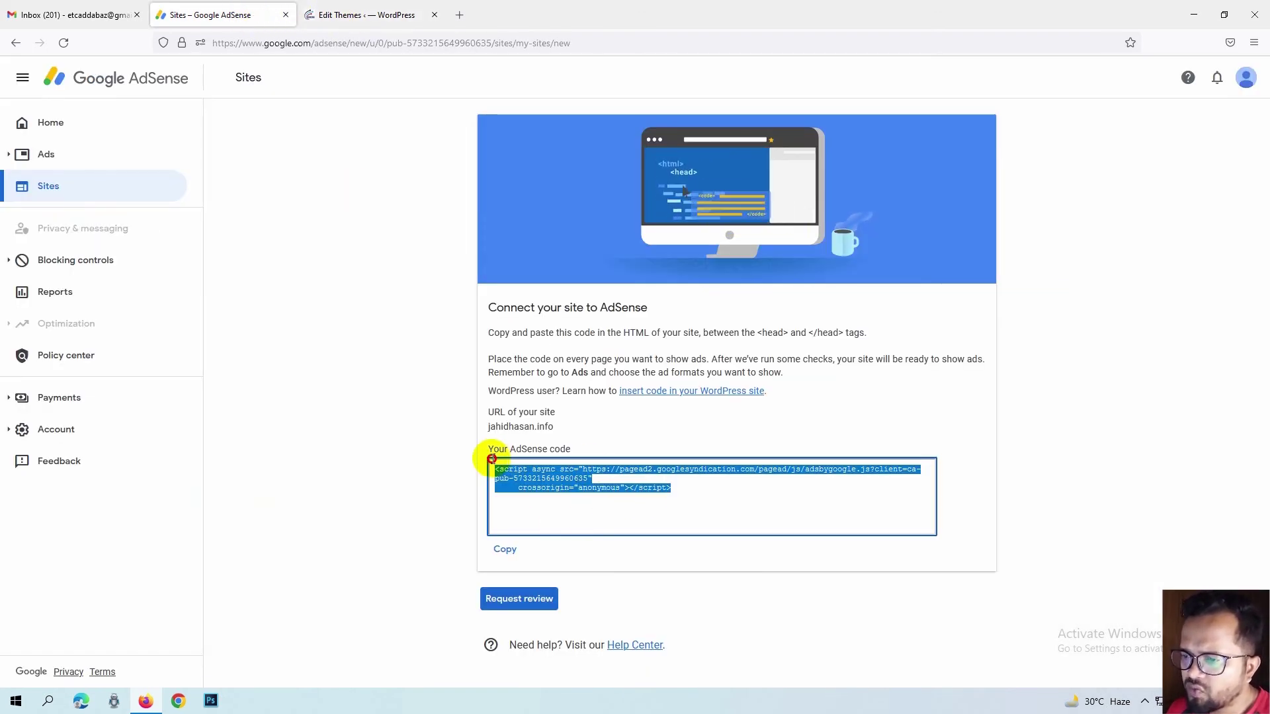
{"action": "left_click", "coordinate": [506, 549]}
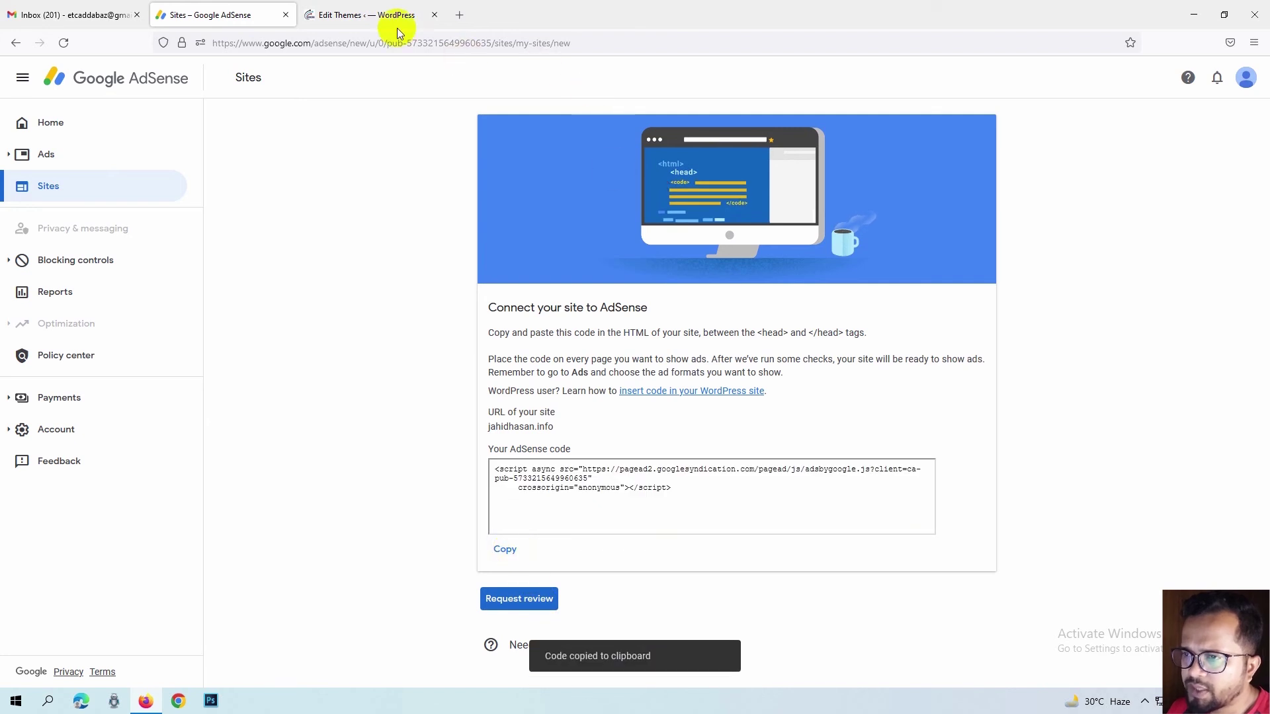
Switch to the WordPress theme editor and paste the AdSense code below the profile link line in header.php's head section
{"action": "left_click", "coordinate": [397, 28]}
{"action": "left_click", "coordinate": [306, 315]}
{"action": "left_click", "coordinate": [157, 266]}
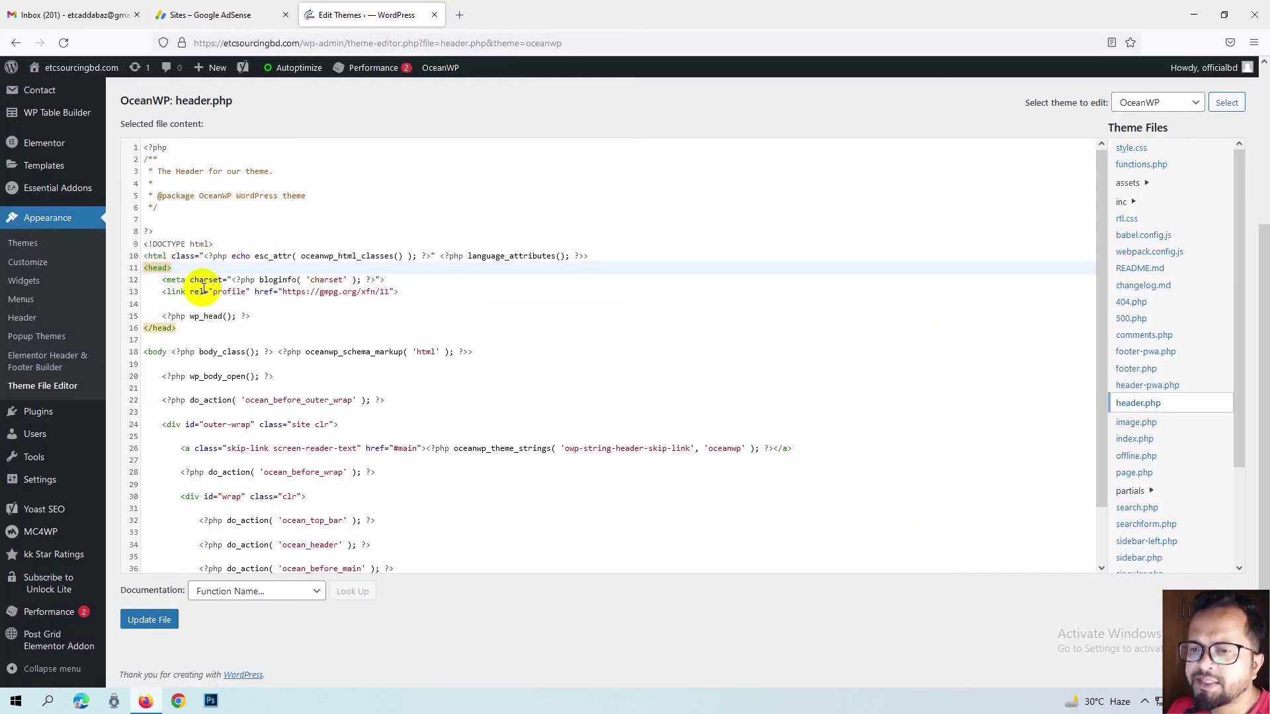
{"action": "left_click", "coordinate": [408, 293]}
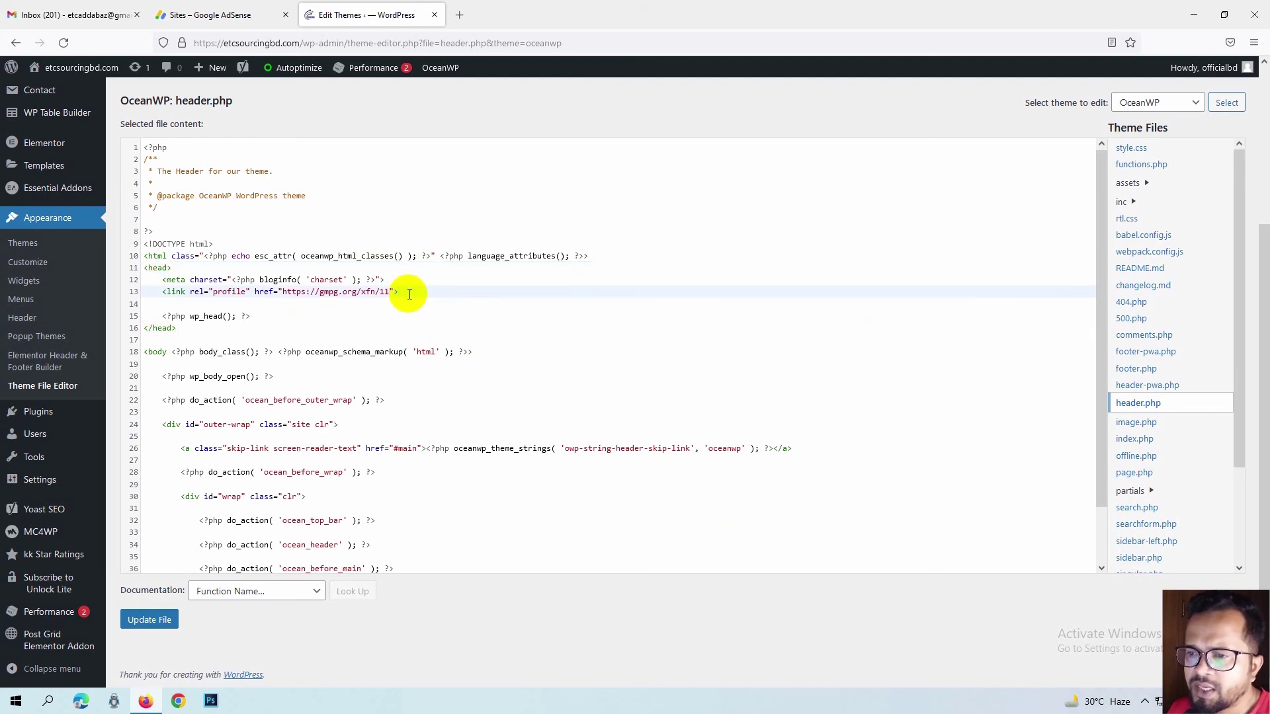
{"action": "key", "text": "Return"}
{"action": "key", "text": "Return"}
{"action": "key", "text": "Return"}
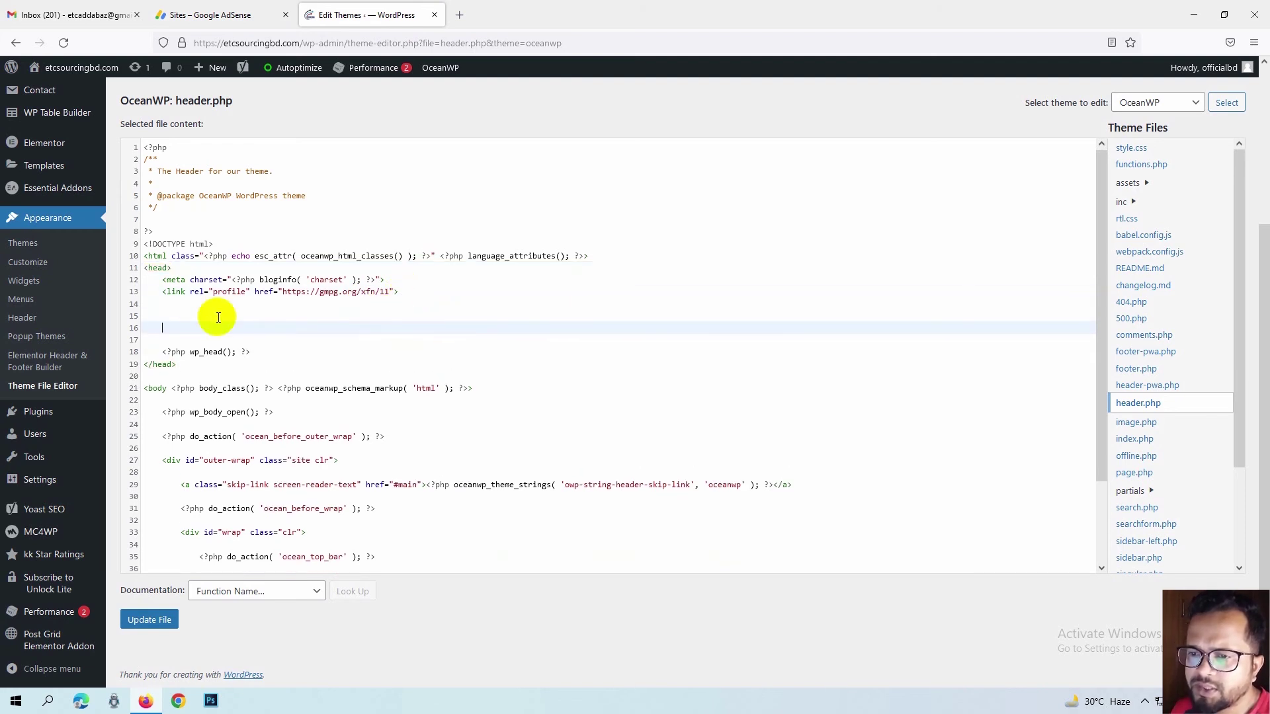
{"action": "left_click", "coordinate": [191, 319]}
{"action": "right_click", "coordinate": [193, 319]}
{"action": "key", "text": "Escape"}
{"action": "key", "text": "ctrl+v"}
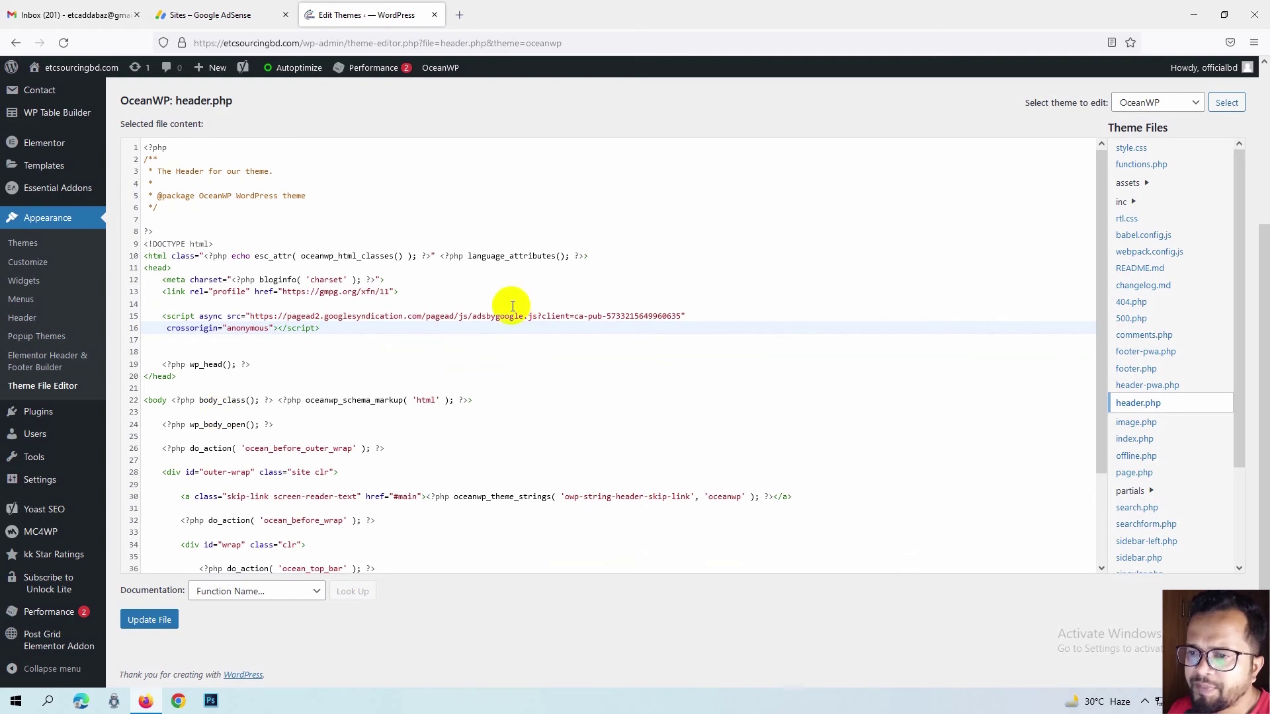
{"action": "left_click", "coordinate": [163, 625]}
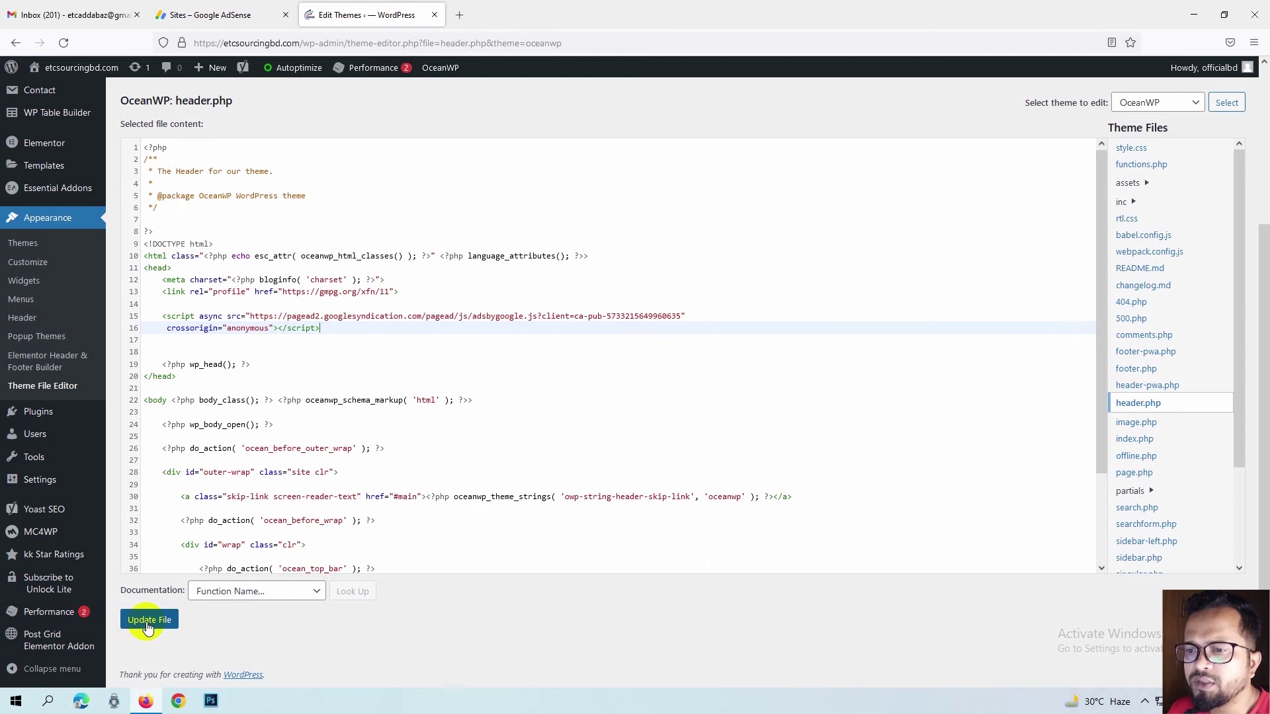
Delete the pasted AdSense script and its surplus blank line from header.php
{"action": "mouse_move", "coordinate": [162, 340]}
{"action": "left_mouse_down"}
{"action": "mouse_move", "coordinate": [191, 318]}
{"action": "mouse_move", "coordinate": [160, 315]}
{"action": "left_mouse_up"}
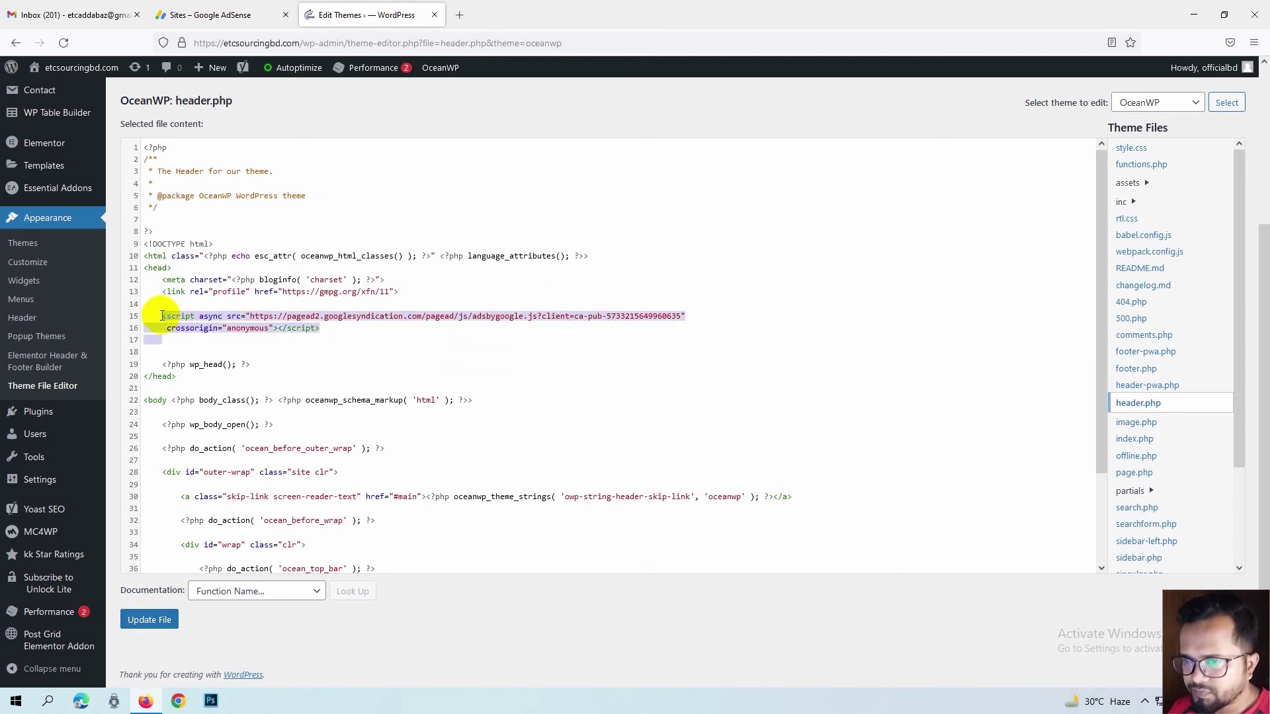
{"action": "key", "text": "BackSpace"}
{"action": "key", "text": "BackSpace"}
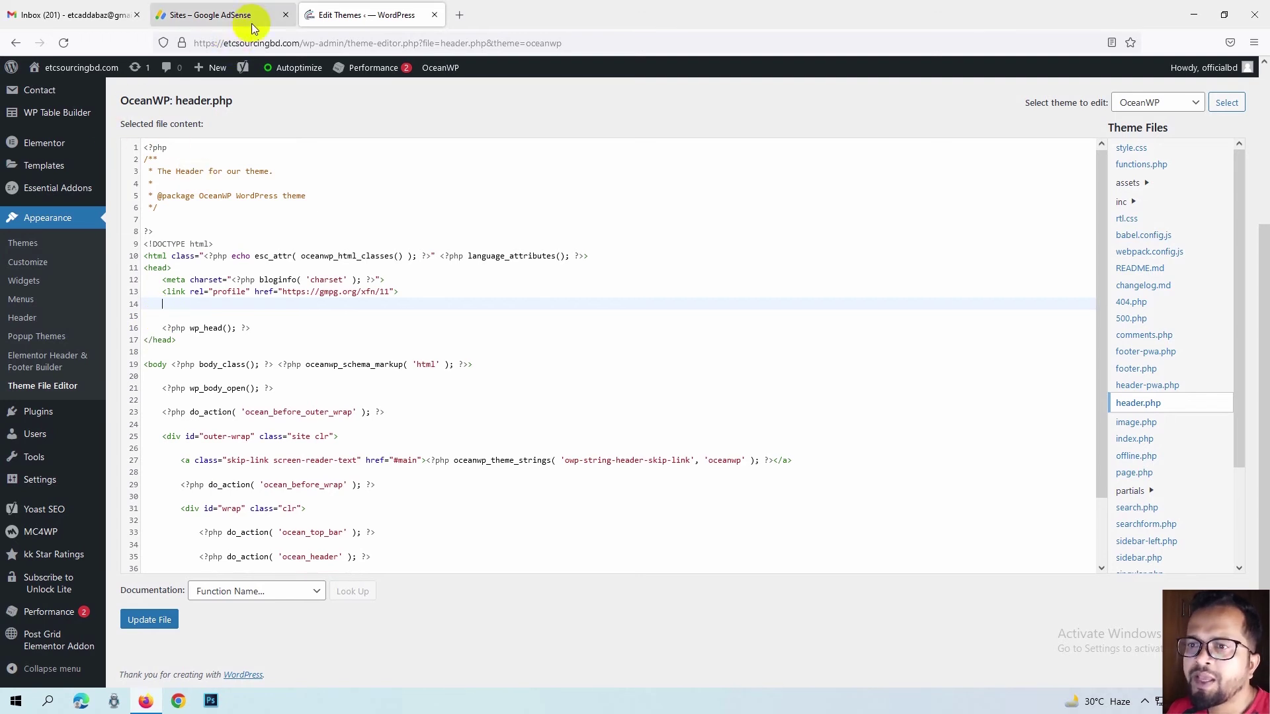
Return to the AdSense site connection page and request a review of the site
{"action": "left_click", "coordinate": [233, 16]}
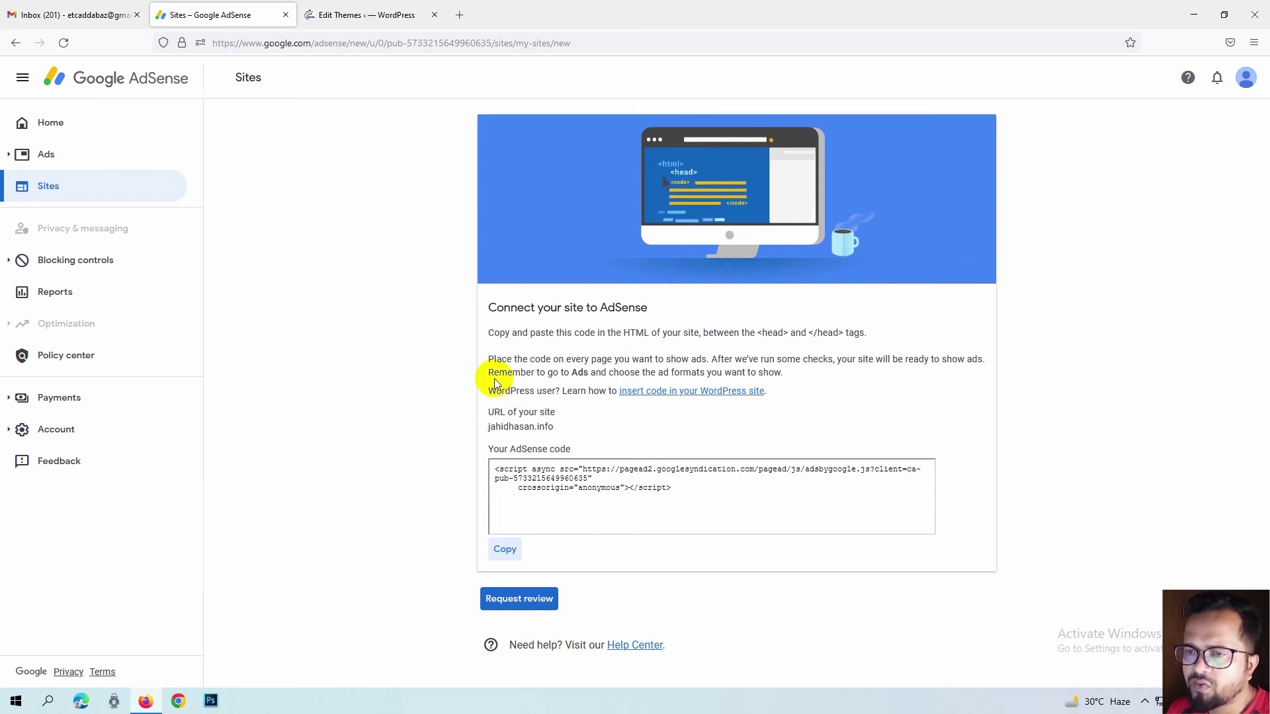
{"action": "left_click", "coordinate": [331, 19]}
{"action": "left_click", "coordinate": [221, 20]}
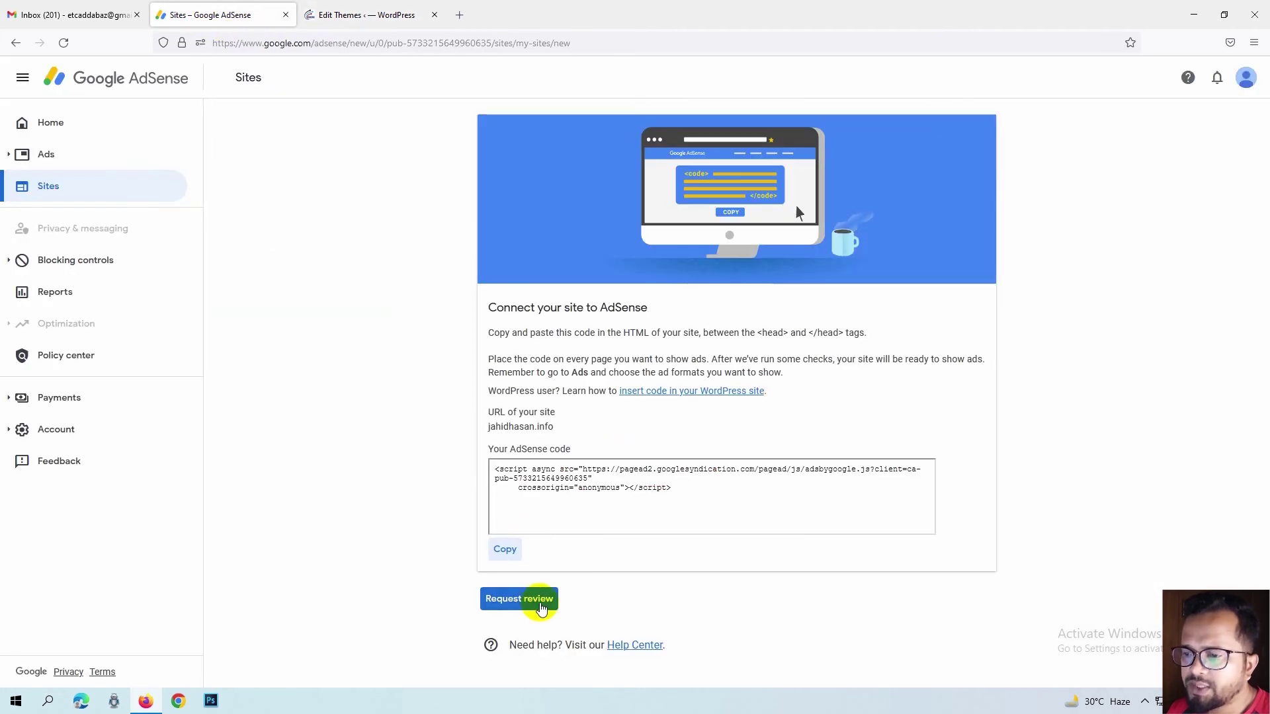
{"action": "left_click", "coordinate": [539, 600]}
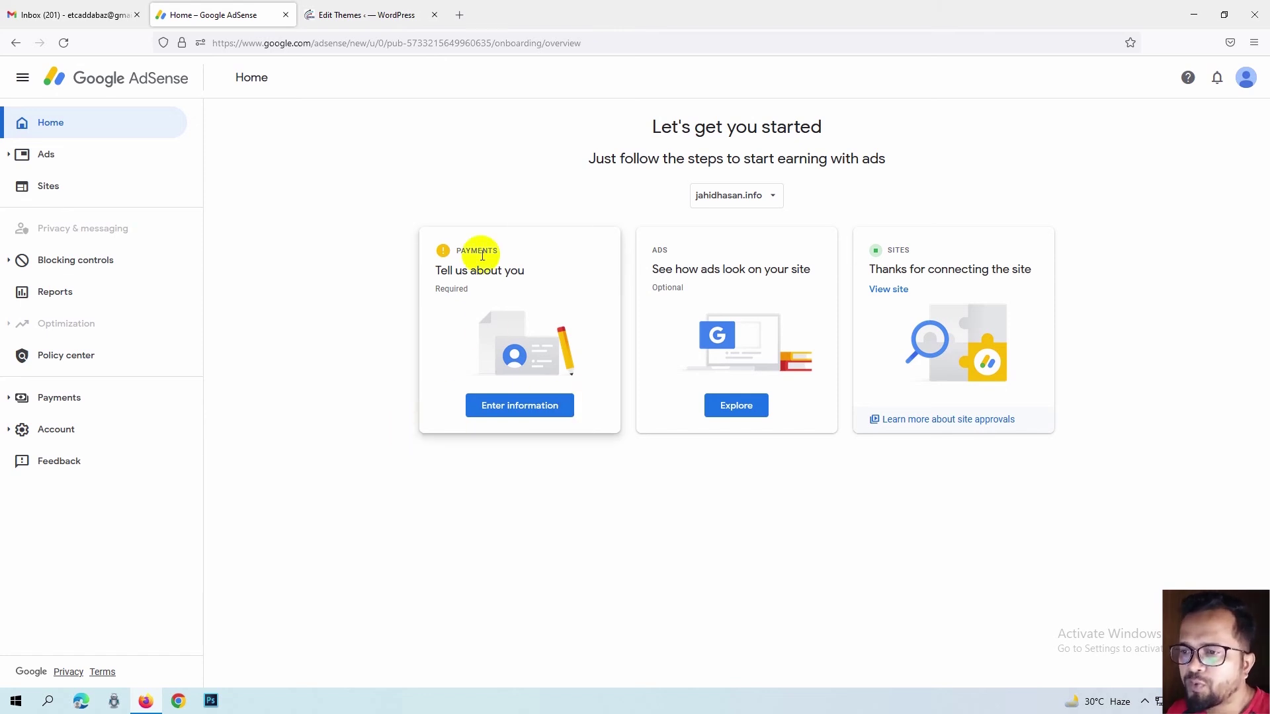
Try to open the required payments information form, and check the Ads overview before returning to the AdSense home page
{"action": "left_click", "coordinate": [508, 406]}
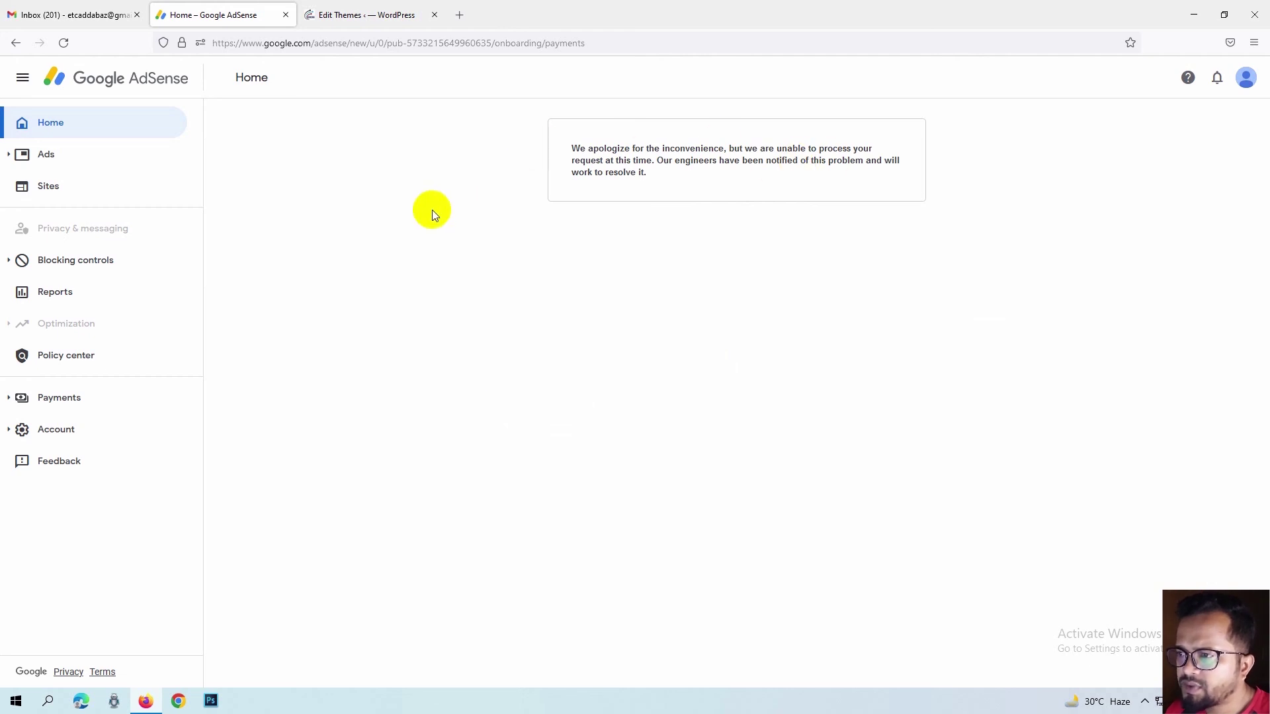
{"action": "left_click", "coordinate": [44, 154]}
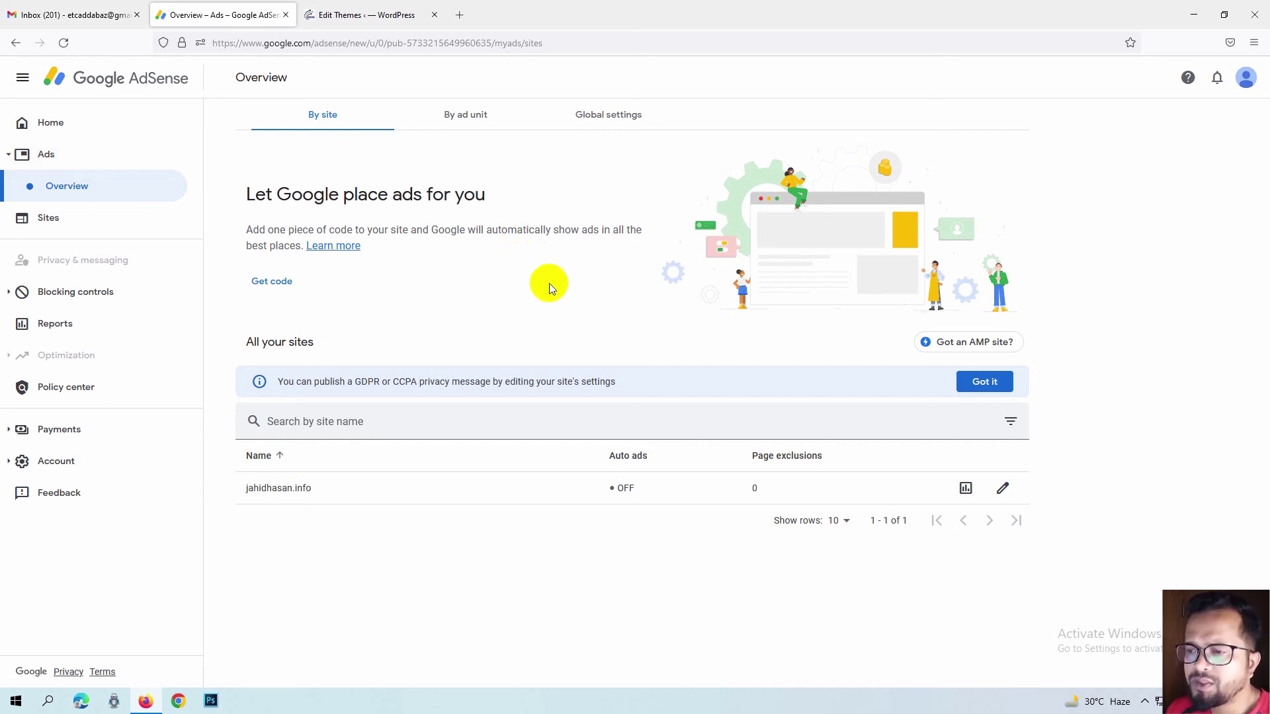
{"action": "left_click", "coordinate": [60, 126]}
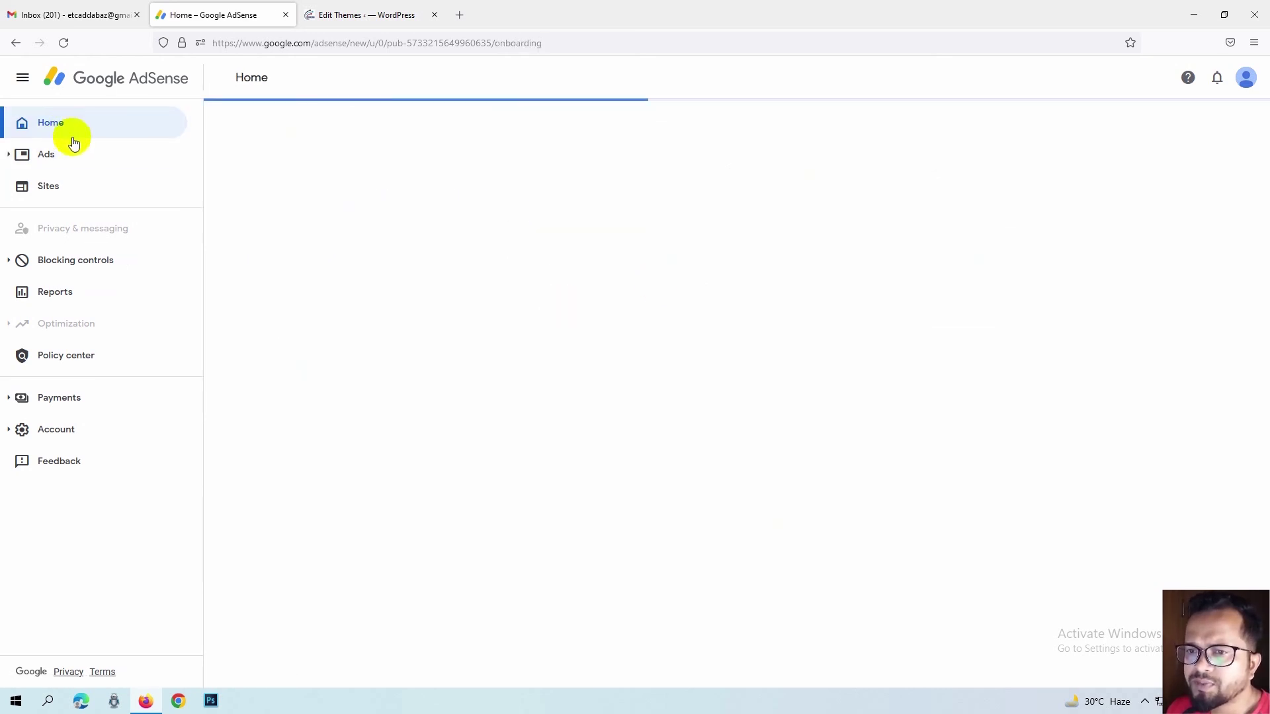